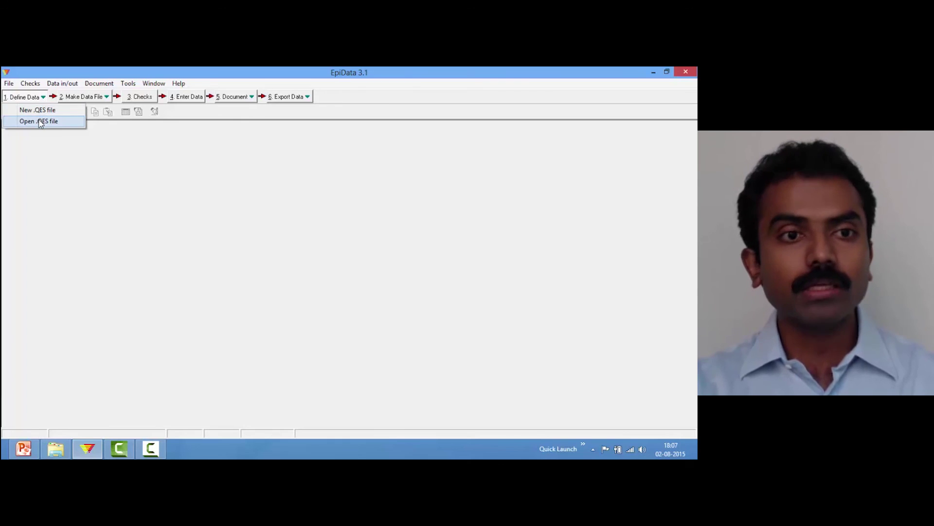
# - Open a_ex03.qes and add the line "labname Name of the laboratory" directly above the serno line
pyautogui.doubleClick(281, 209)
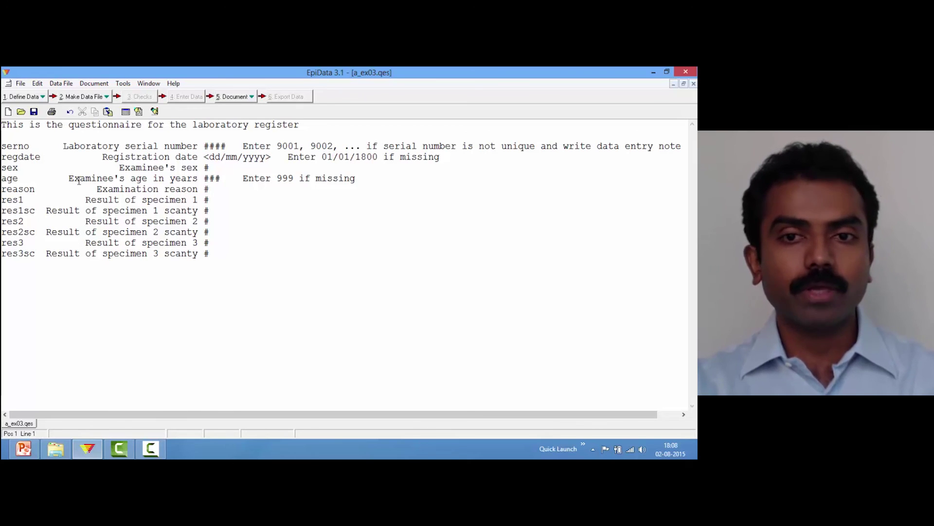
pyautogui.click(3, 145)
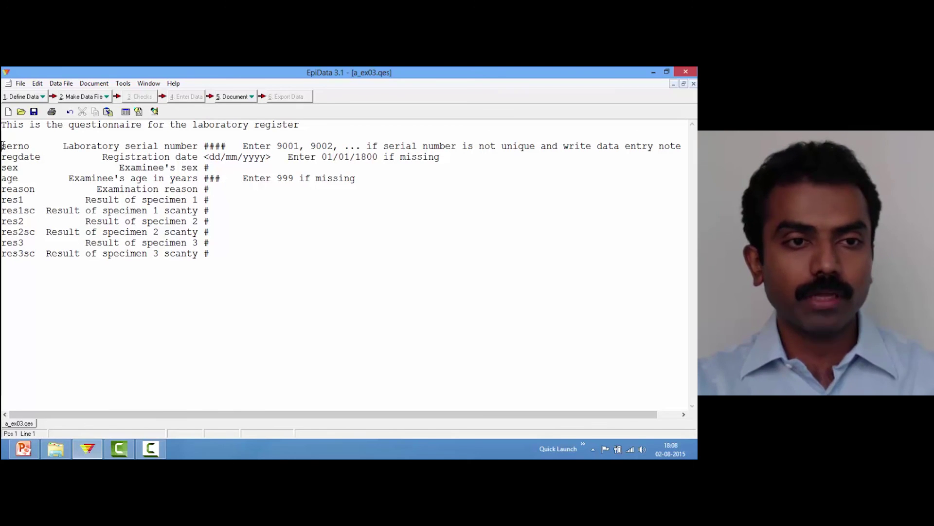
pyautogui.press('Return')
pyautogui.press('Return')
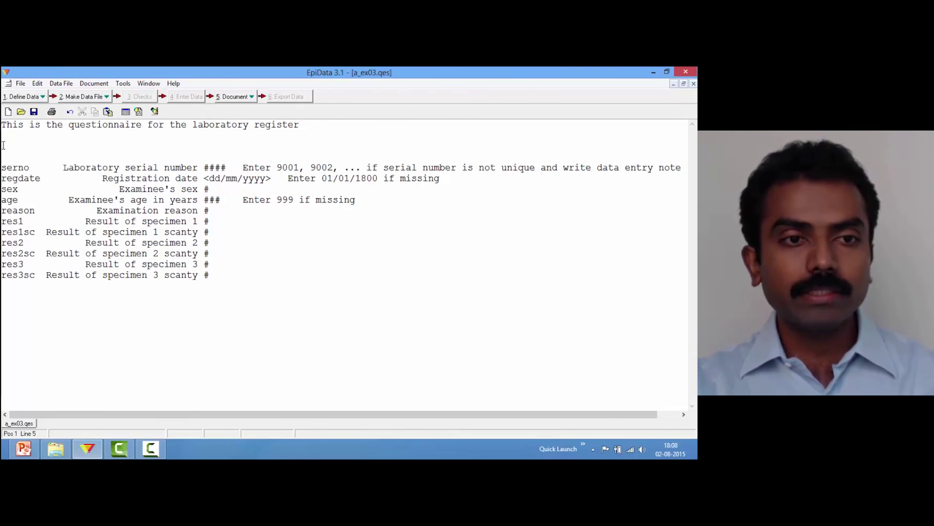
pyautogui.write('lab')
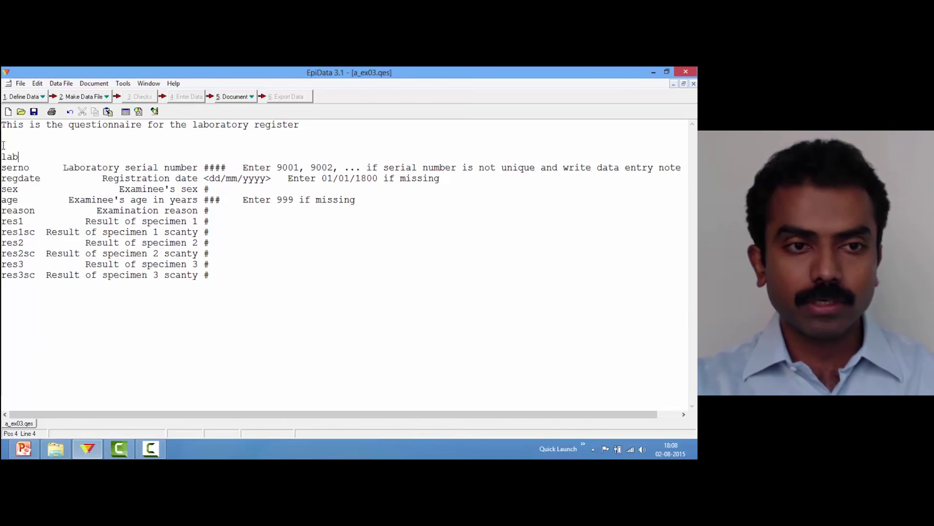
pyautogui.write('name')
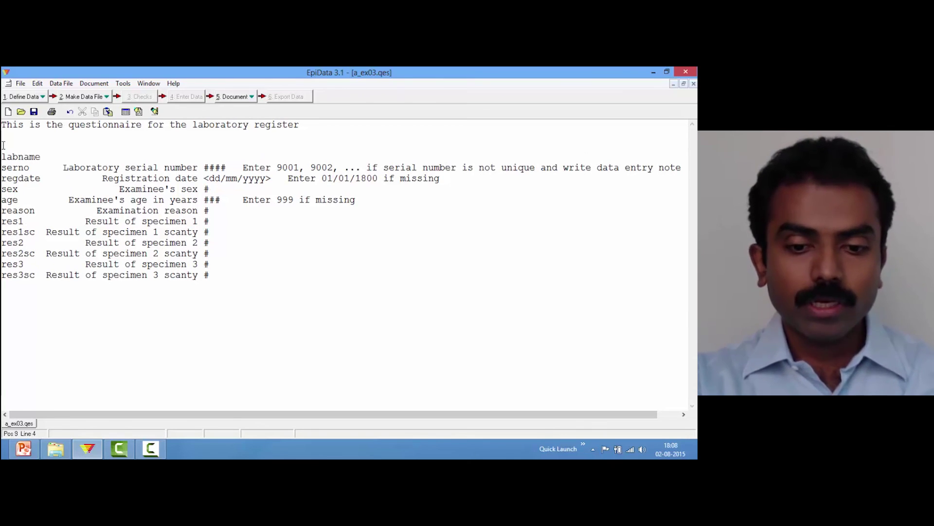
pyautogui.write(' Name of ')
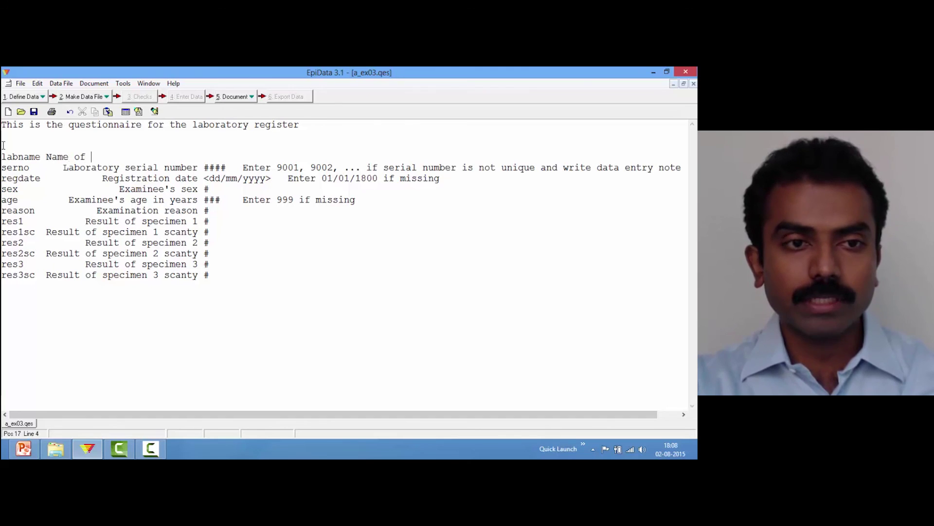
pyautogui.write('the labo')
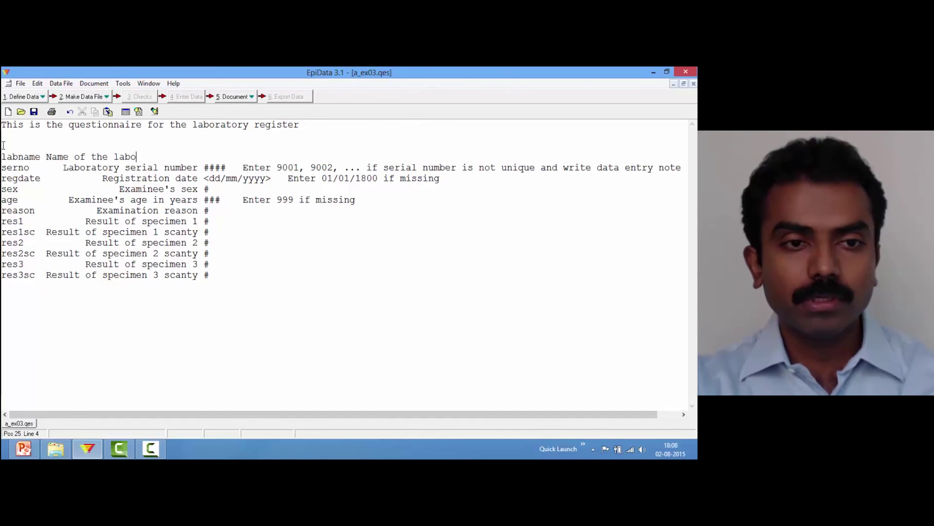
pyautogui.write('ratory')
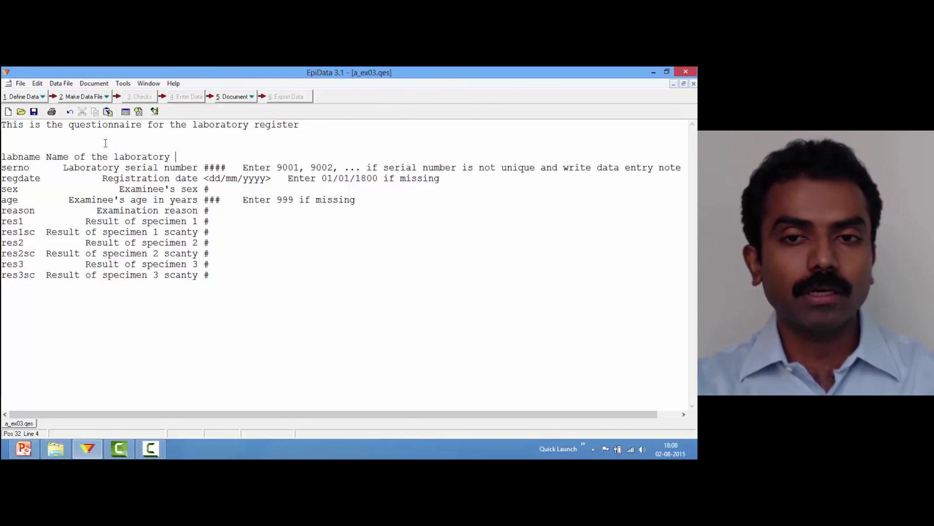
# - Insert a text field of length 20 at the end of the labname line using the Field Pick List
pyautogui.click(39, 84)
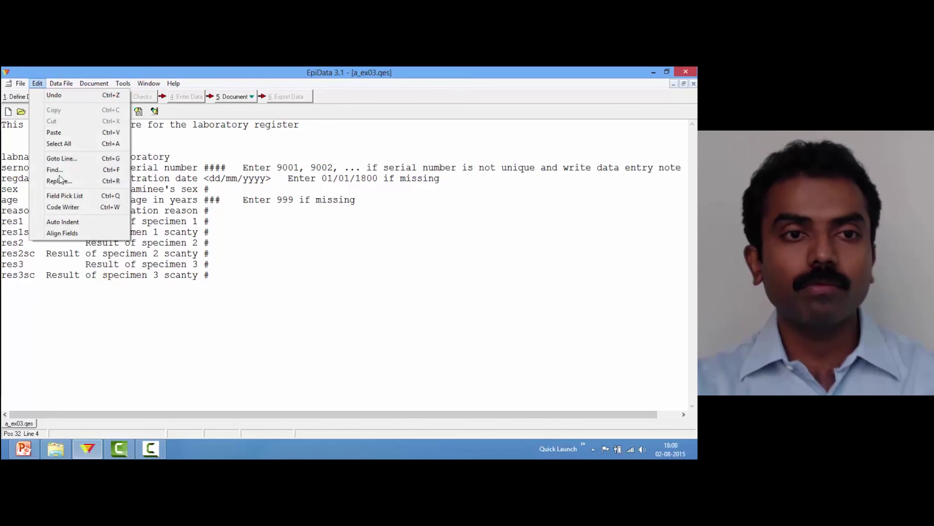
pyautogui.click(73, 196)
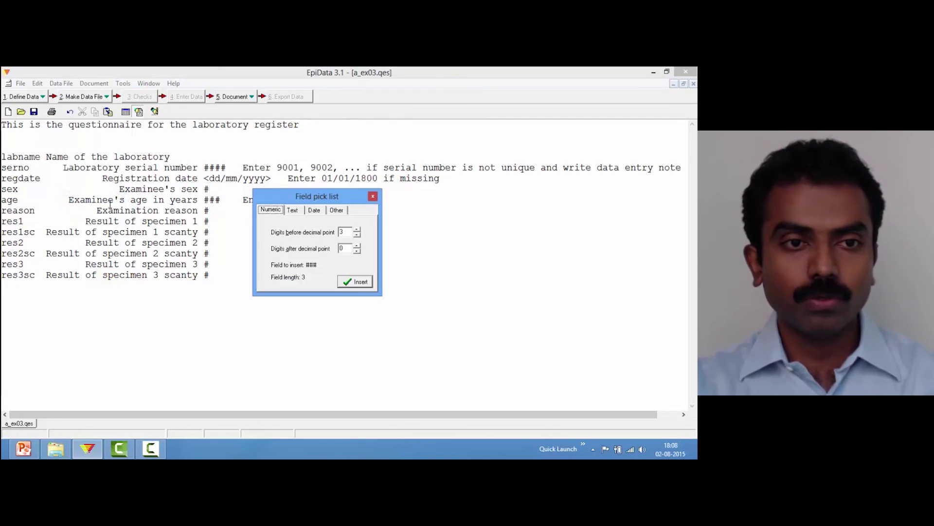
pyautogui.click(294, 210)
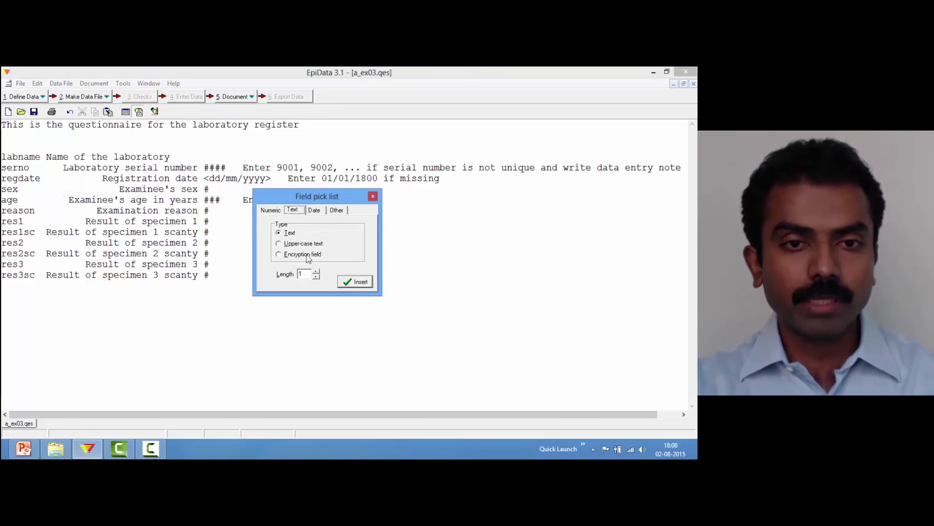
pyautogui.doubleClick(298, 274)
pyautogui.write('20')
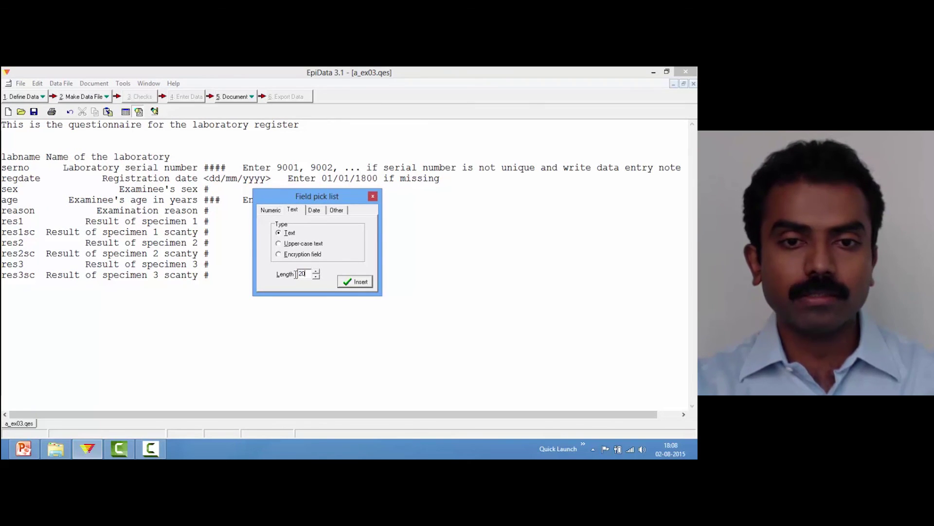
pyautogui.click(358, 283)
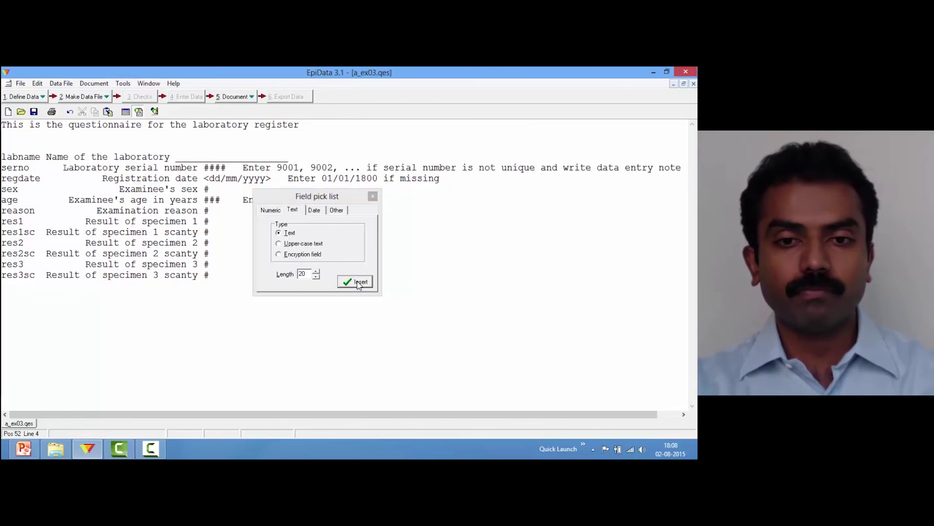
pyautogui.moveTo(299, 201); pyautogui.dragTo(323, 203)
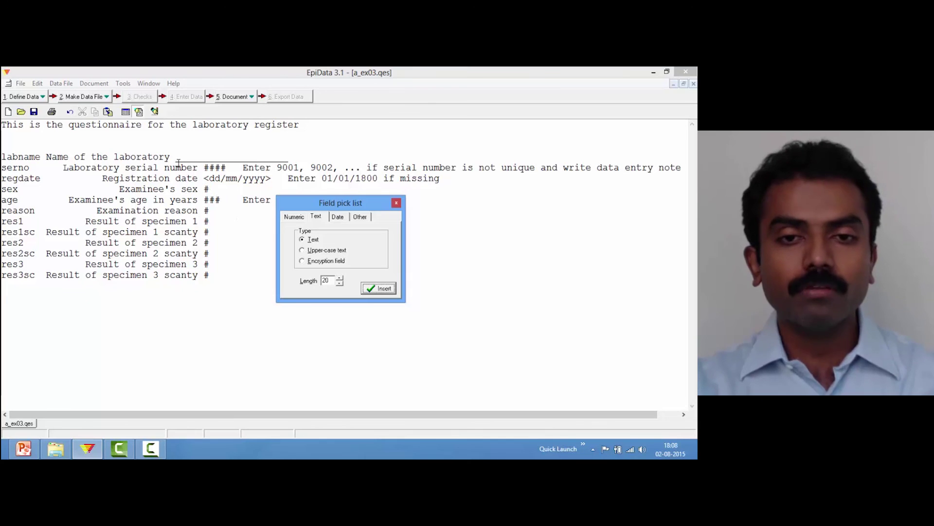
pyautogui.click(396, 205)
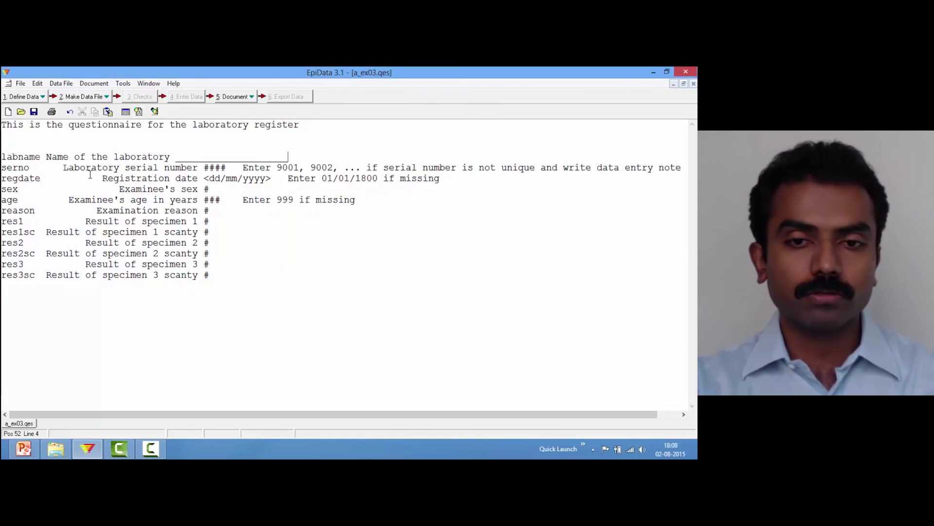
# - Add the line "labcode Code of the laboratory" above labname, ending it with a text field of four underscores
pyautogui.click(3, 155)
pyautogui.press('Return')
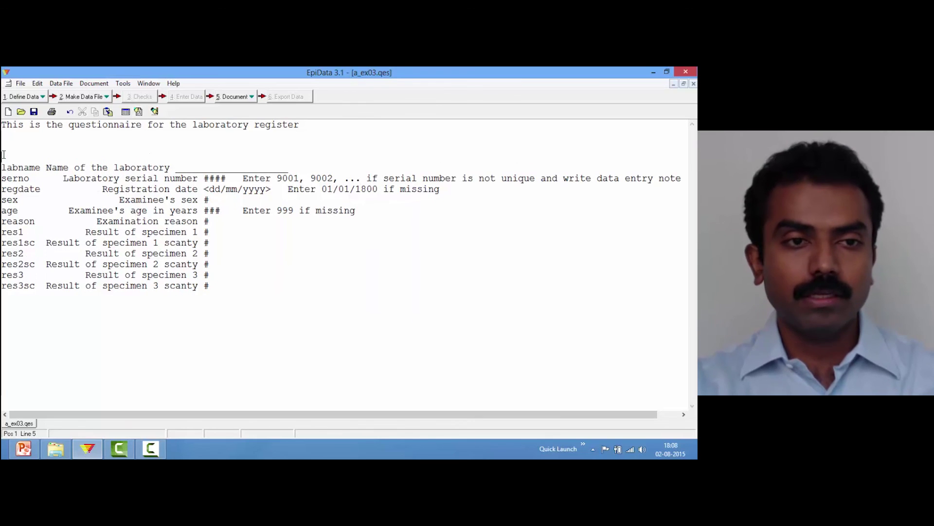
pyautogui.write('labcod')
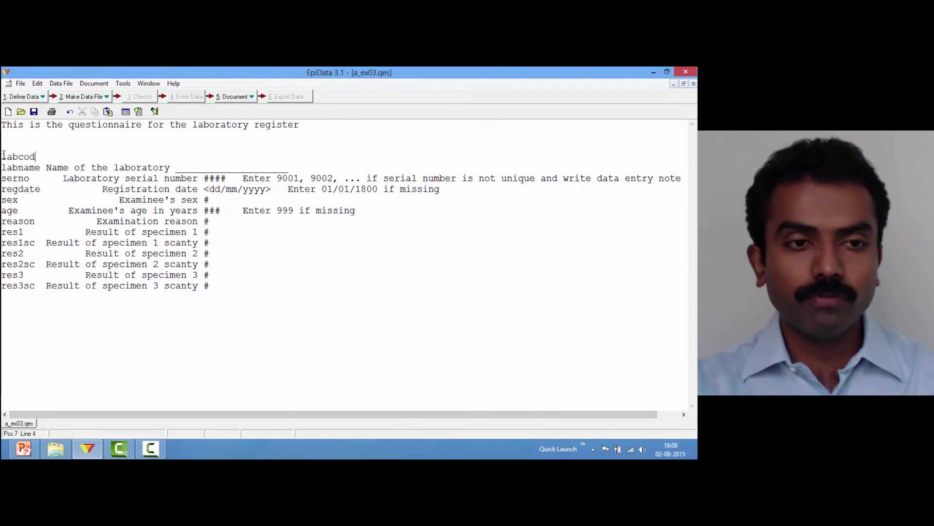
pyautogui.write('e Code ')
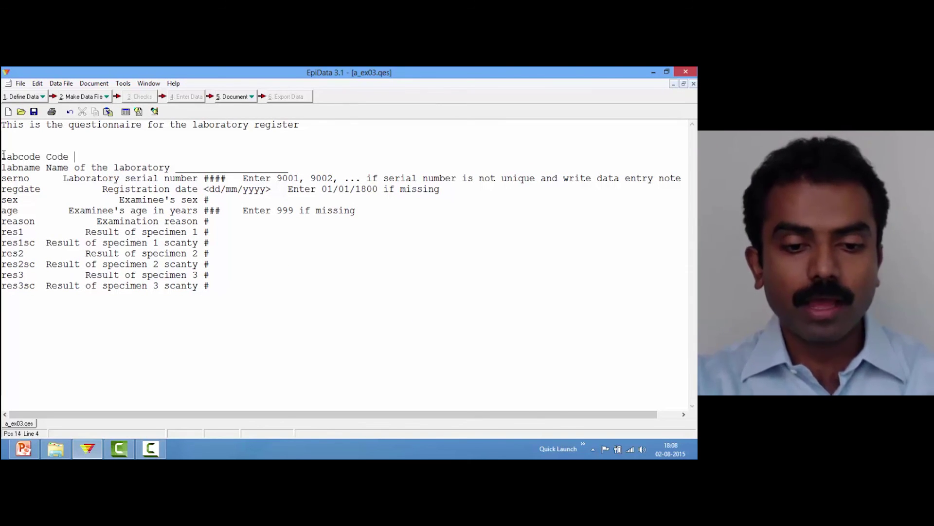
pyautogui.write('of the labo')
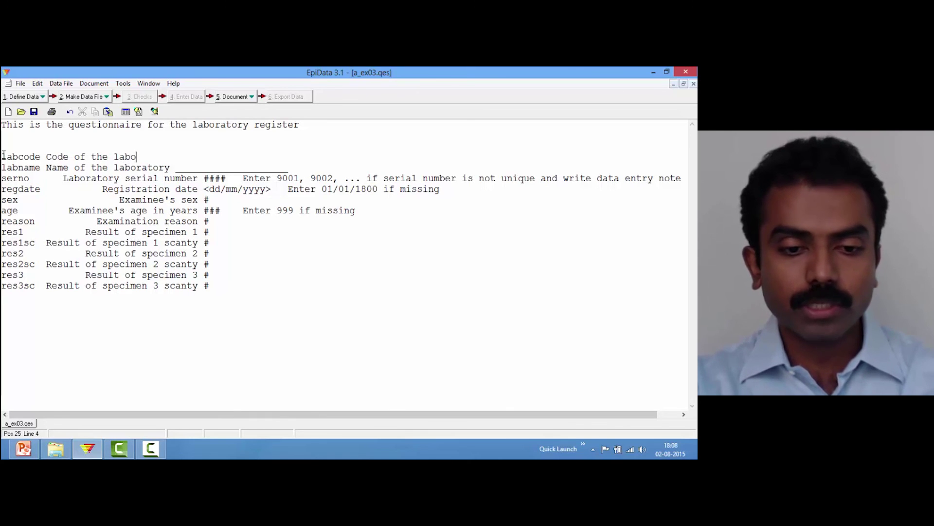
pyautogui.write('ratory')
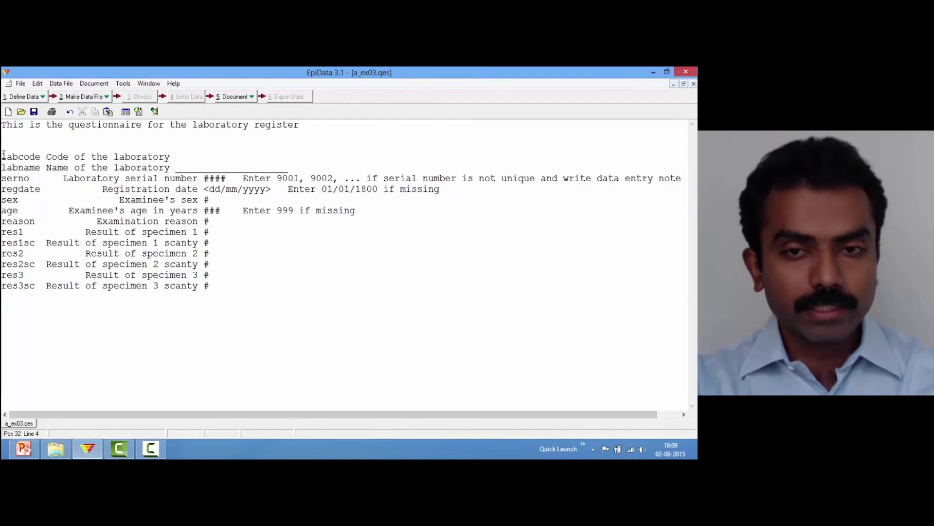
pyautogui.write('____')
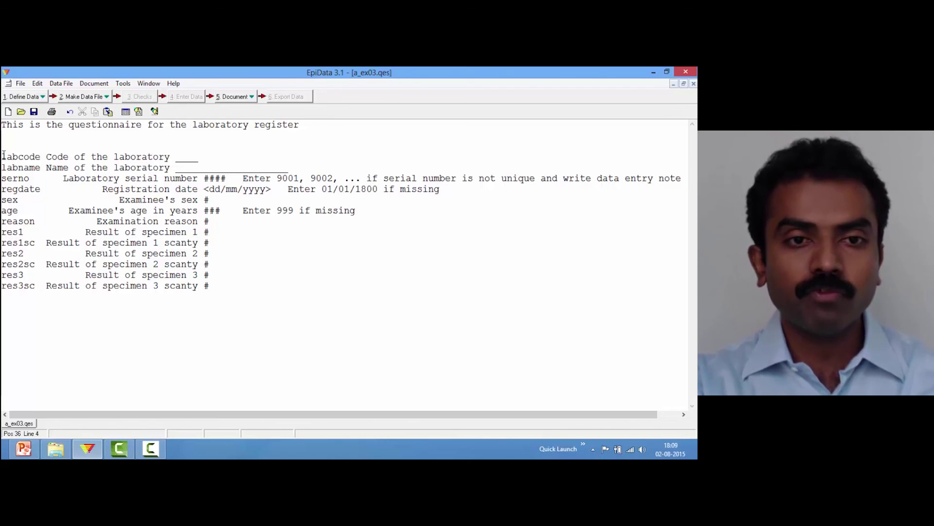
# - Add the text "idcode Unique identifier" on the blank line above labcode
pyautogui.press('Up')
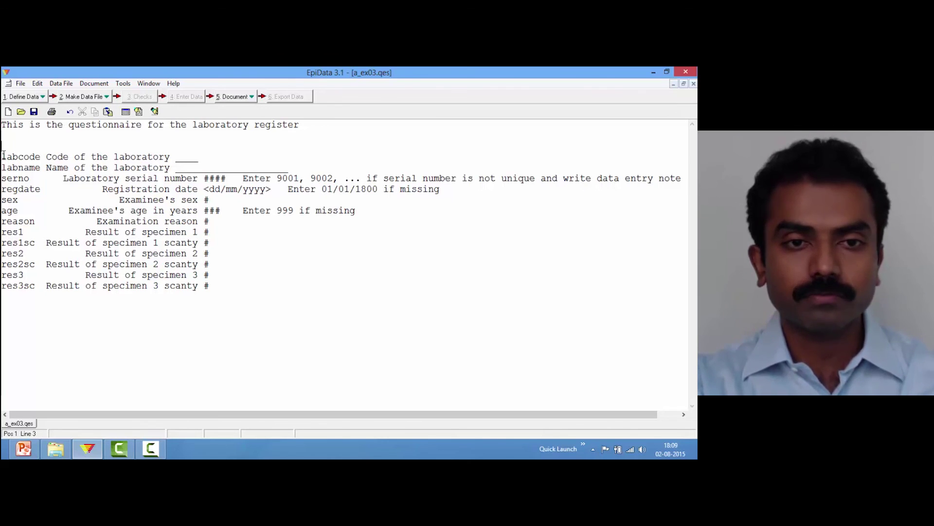
pyautogui.write('idcode')
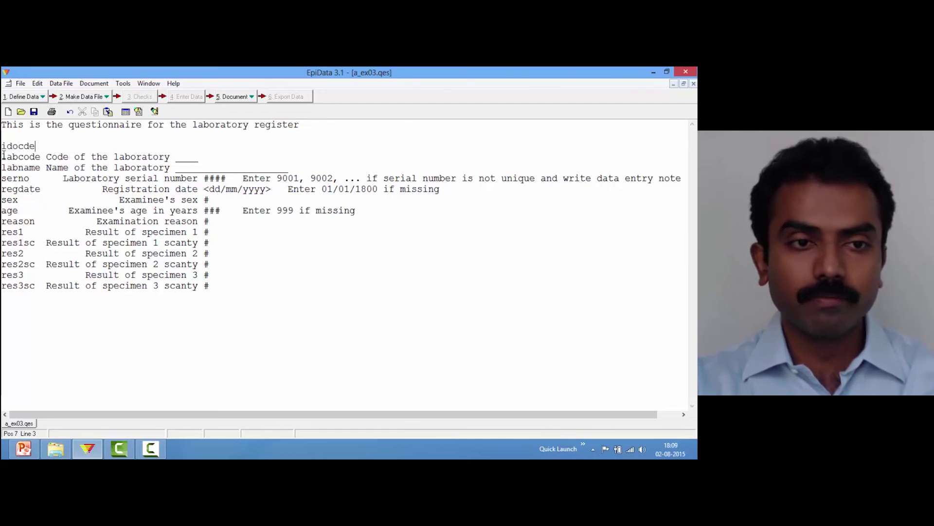
pyautogui.press('BackSpace')
pyautogui.press('BackSpace')
pyautogui.press('BackSpace')
pyautogui.write('ode ')
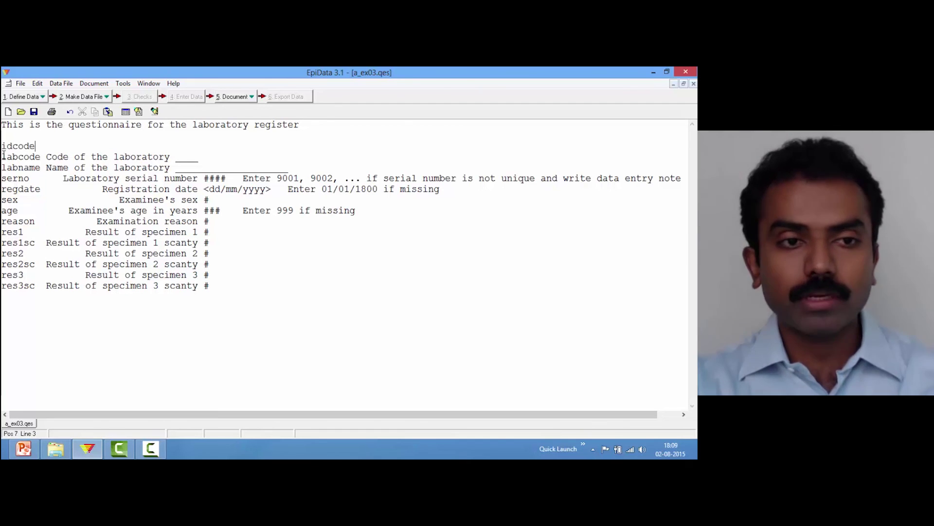
pyautogui.write('Uni')
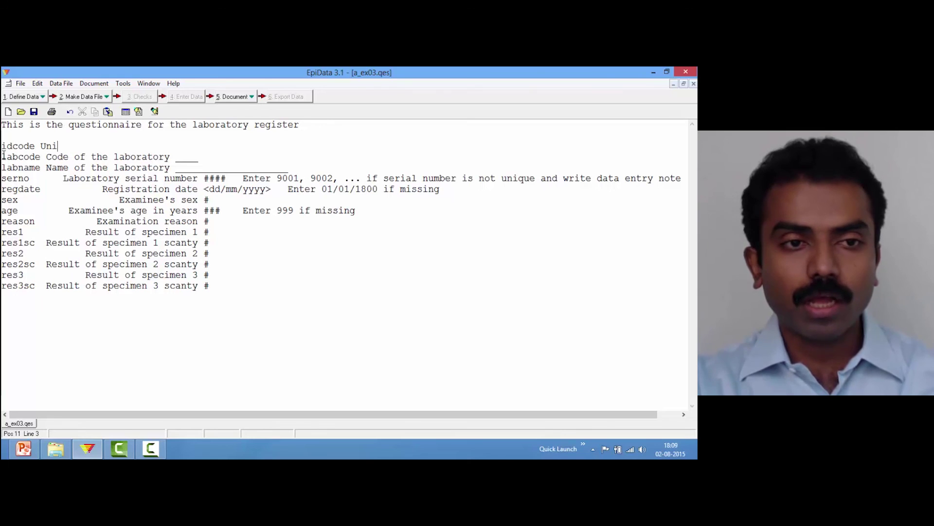
pyautogui.write('que ')
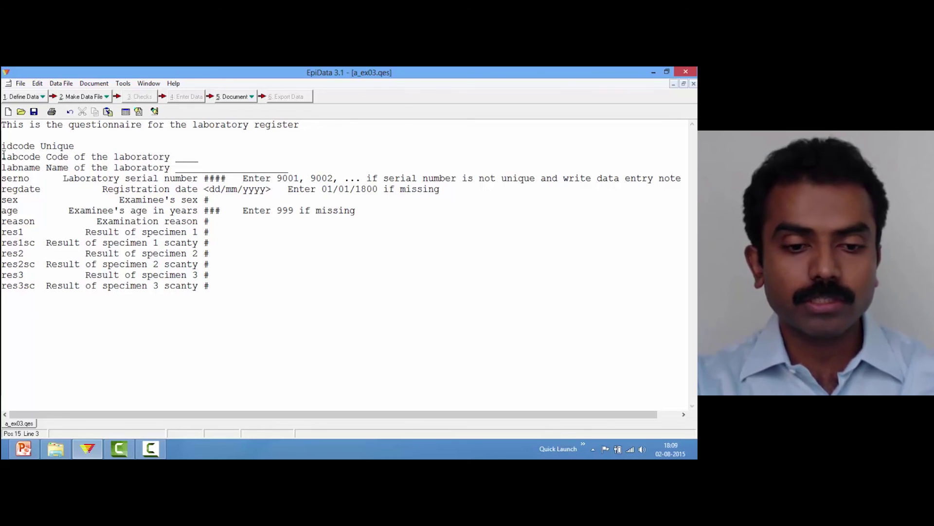
pyautogui.write('identifier')
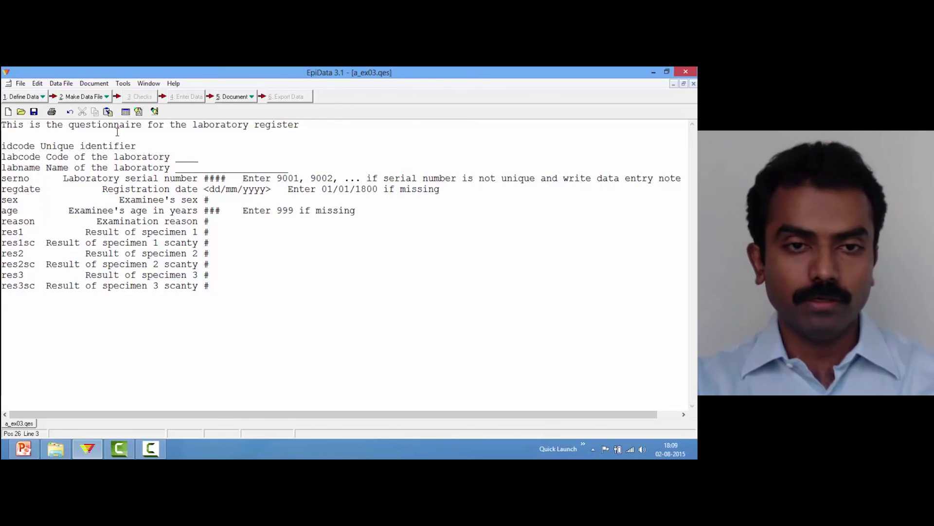
# - Insert a text field of length 14 at the end of the idcode line using the Field Pick List
pyautogui.hotkey('ctrl', 'q')
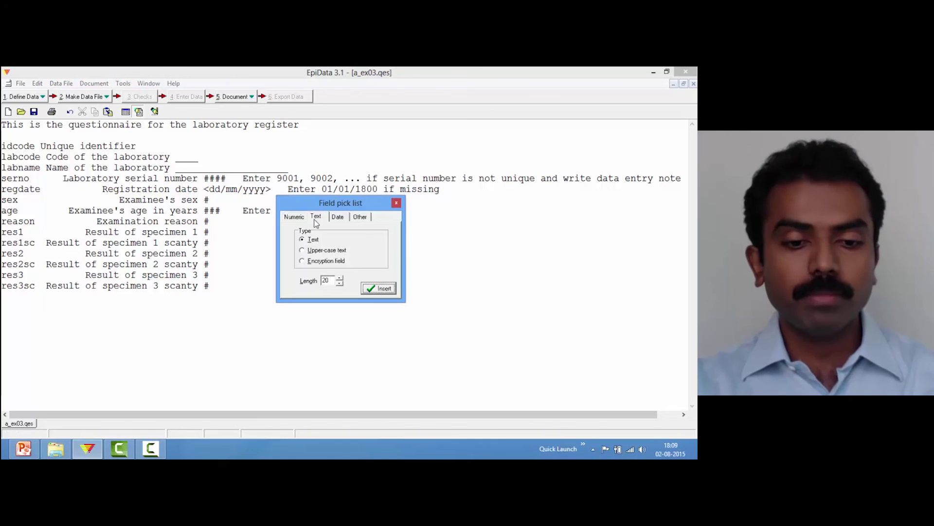
pyautogui.doubleClick(326, 280)
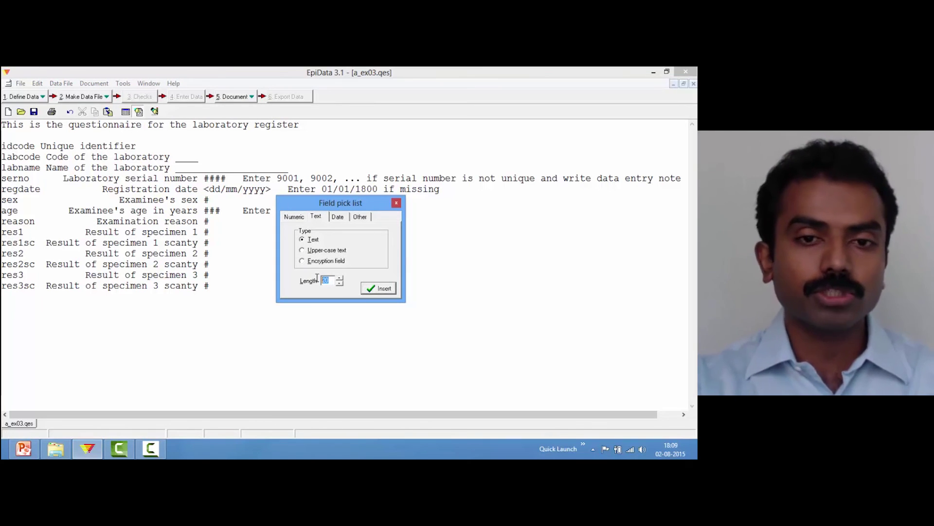
pyautogui.write('14')
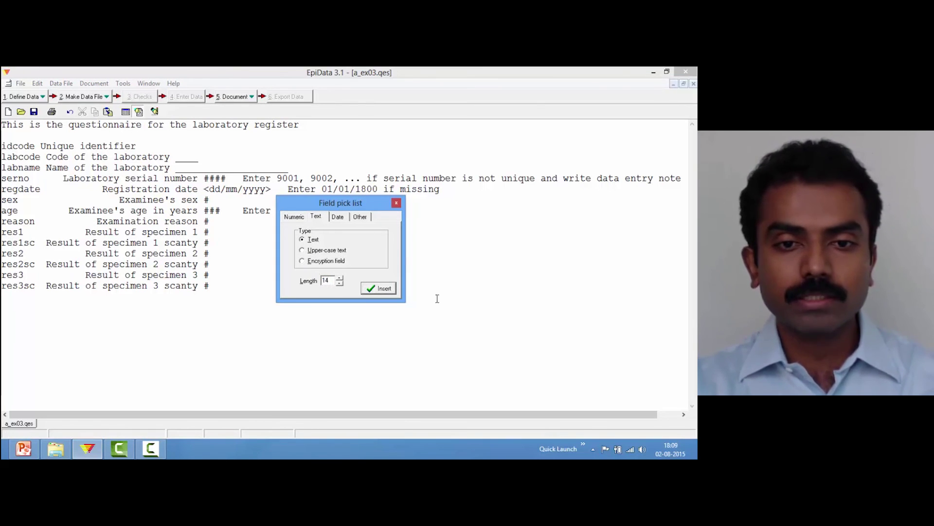
pyautogui.click(384, 288)
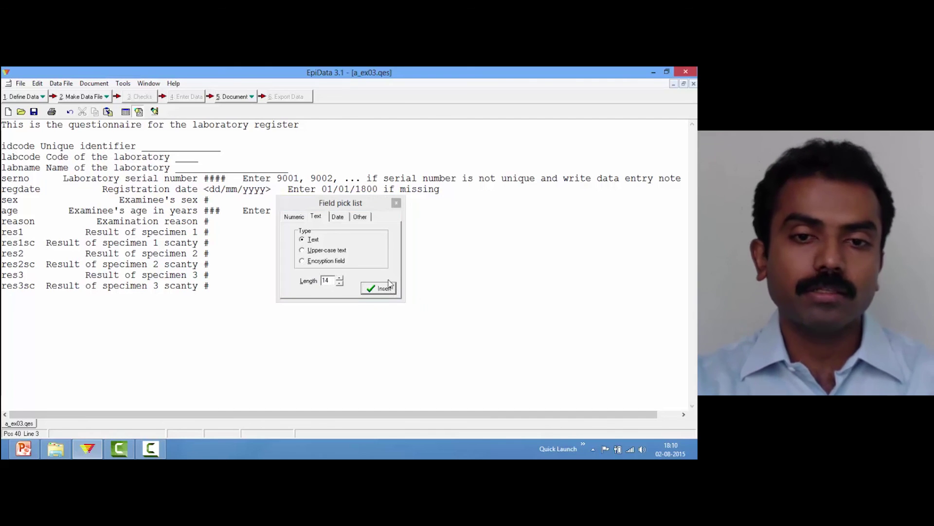
pyautogui.click(397, 204)
pyautogui.click(397, 203)
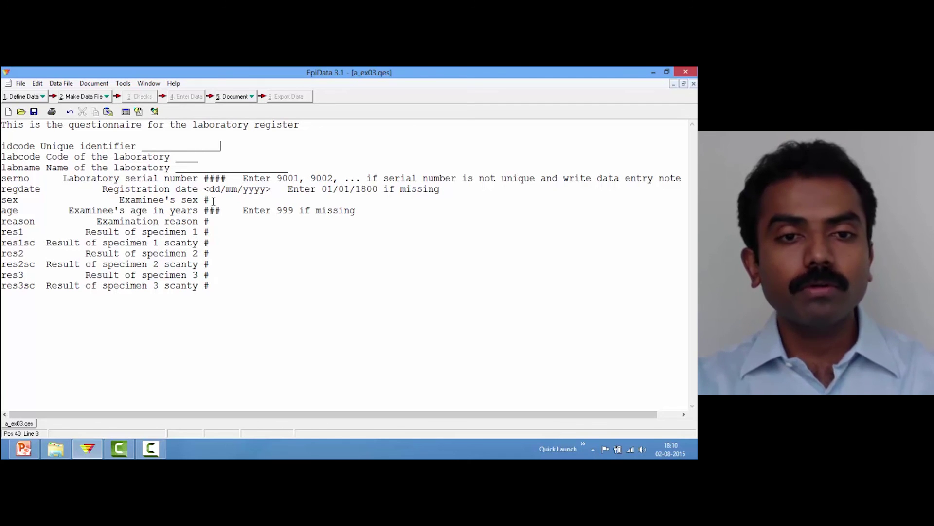
# - Align all entry fields of the questionnaire with Align Fields
pyautogui.click(205, 243)
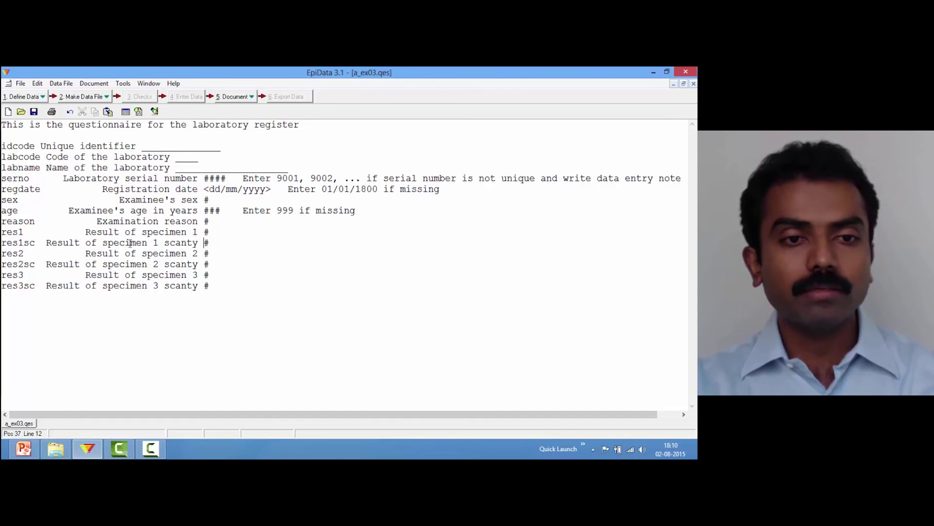
pyautogui.click(37, 83)
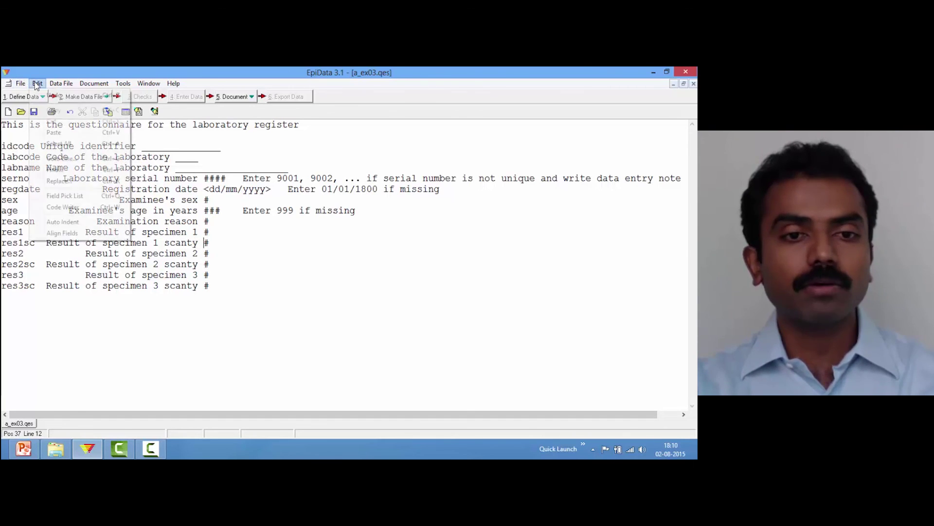
pyautogui.click(60, 234)
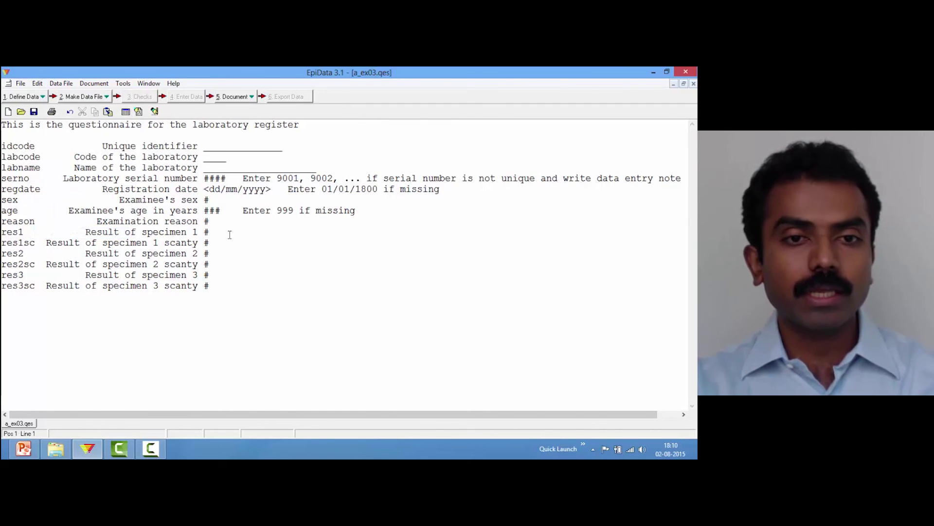
# - Preview the data form, close the preview, and insert a blank line between the labcode and labname lines
pyautogui.click(126, 113)
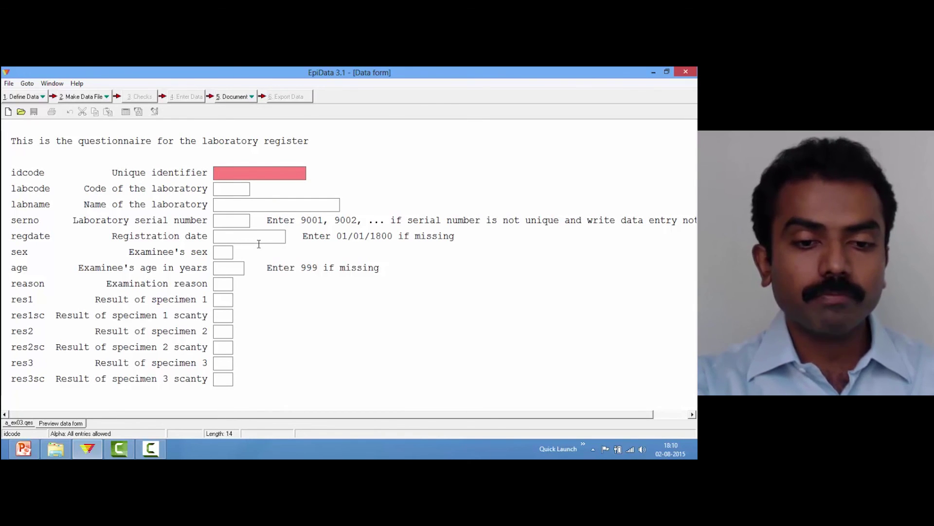
pyautogui.hotkey('ctrl', 'F4')
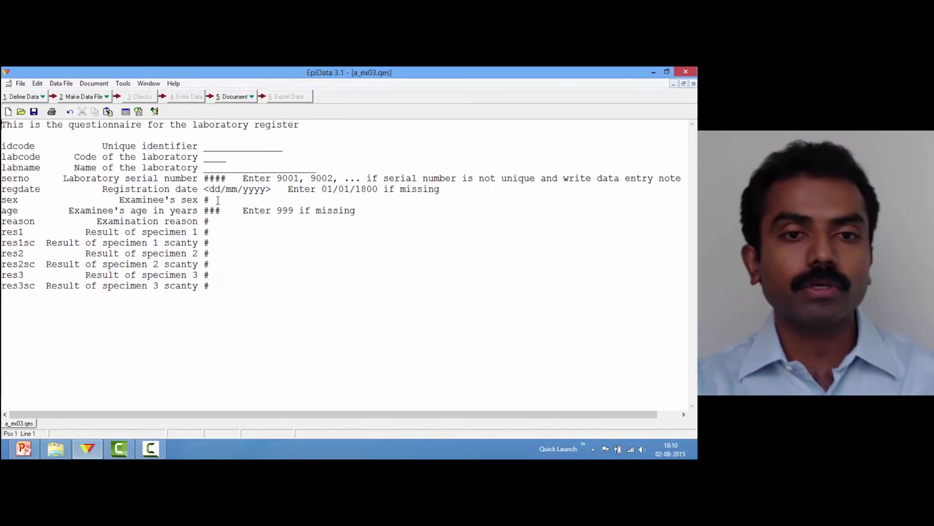
pyautogui.click(247, 160)
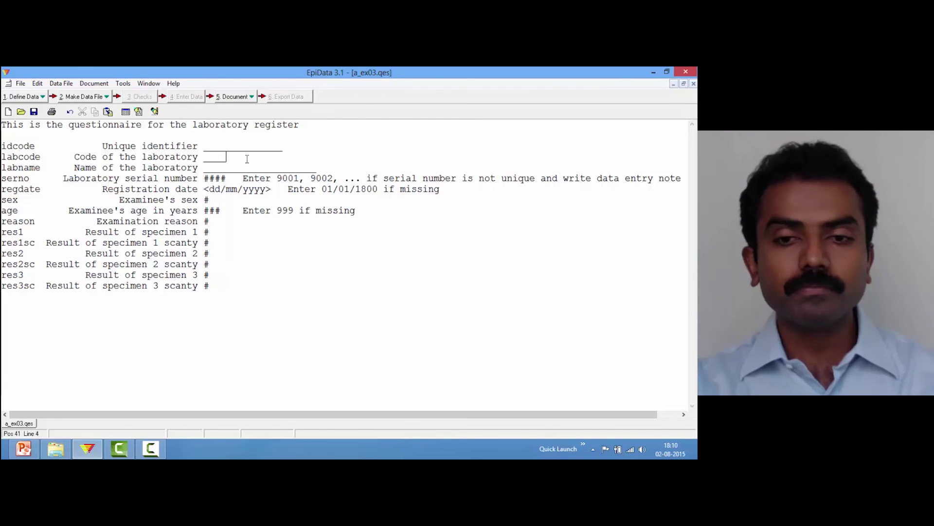
pyautogui.press('Return')
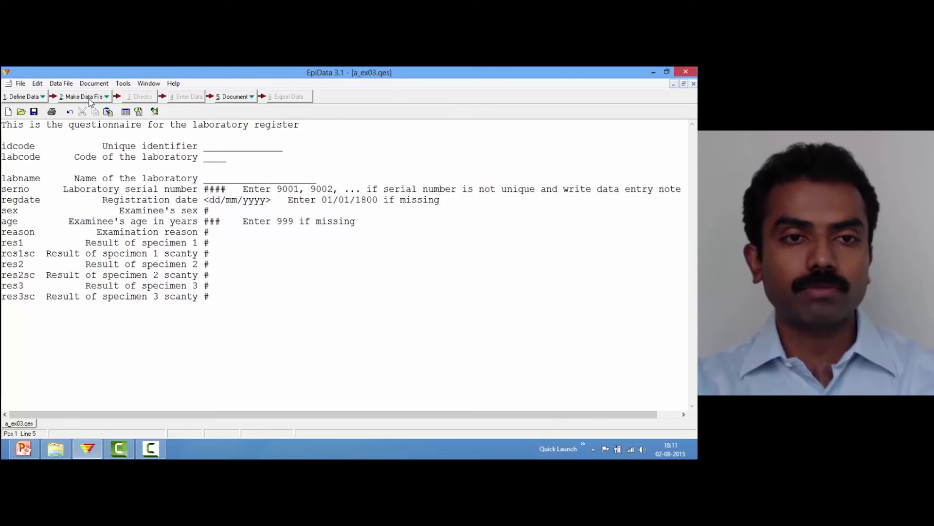
# - Revise the data file a_ex03.rec from the revised questionnaire a_ex03.qes, and close the questionnaire
pyautogui.click(122, 84)
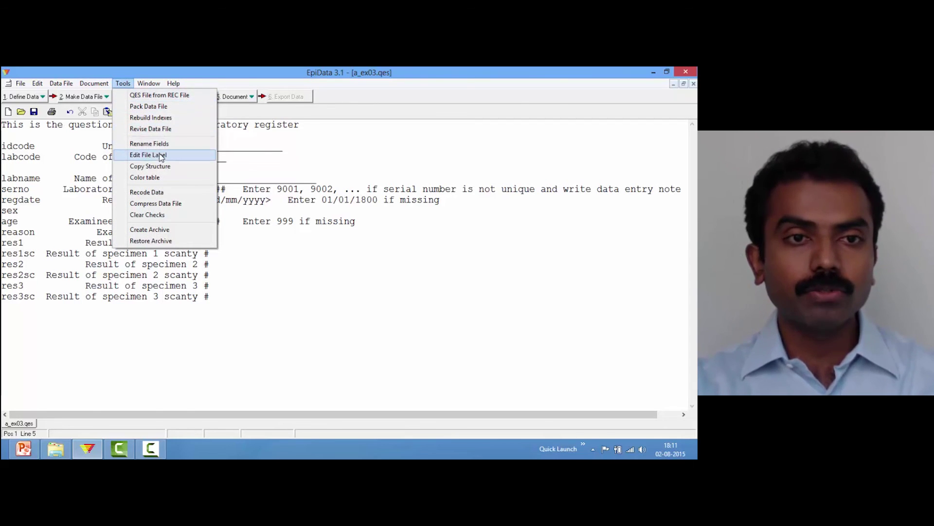
pyautogui.click(163, 130)
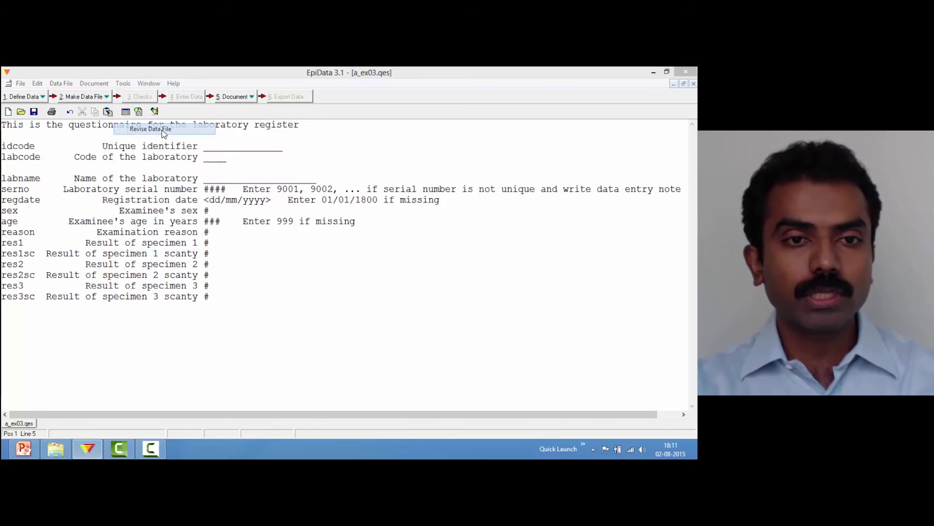
pyautogui.click(312, 294)
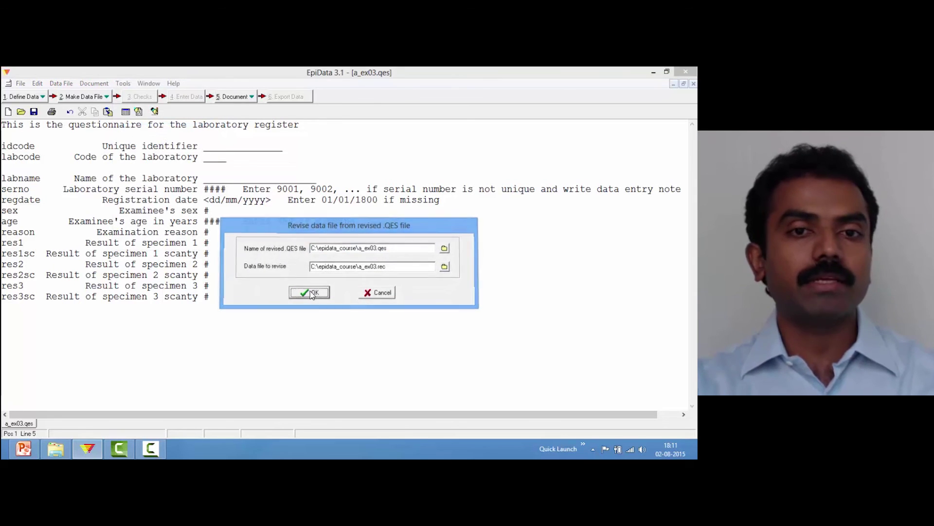
pyautogui.click(351, 286)
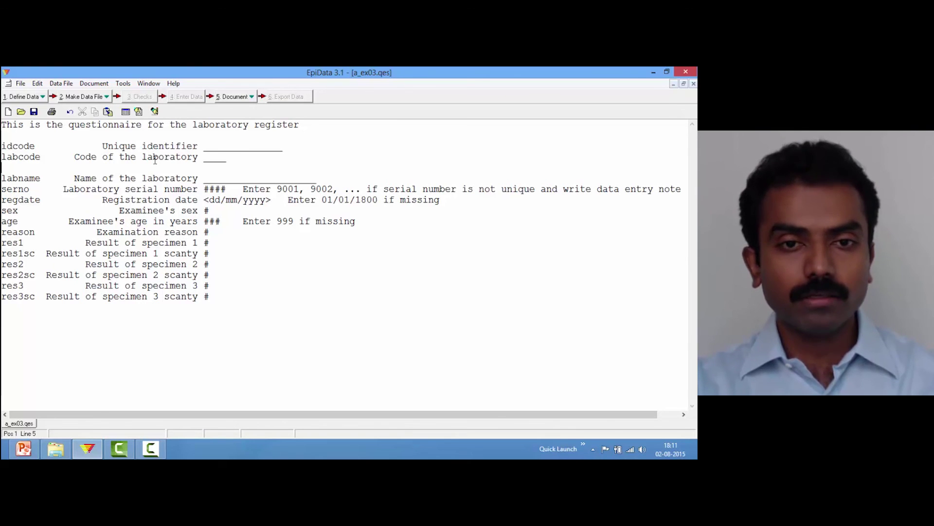
pyautogui.hotkey('ctrl', 'F4')
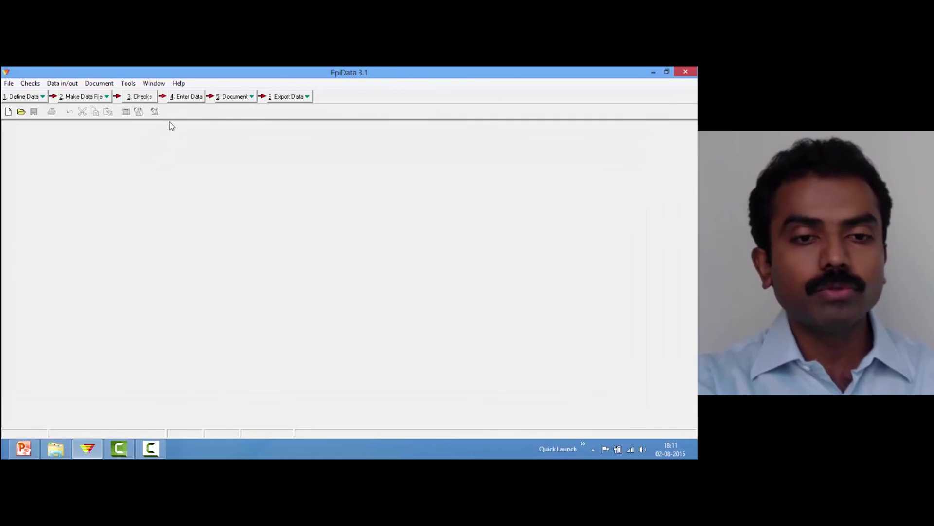
# - Open the data file a_ex03.rec for adding checks and move the checks dialog clear of the entry fields
pyautogui.click(146, 100)
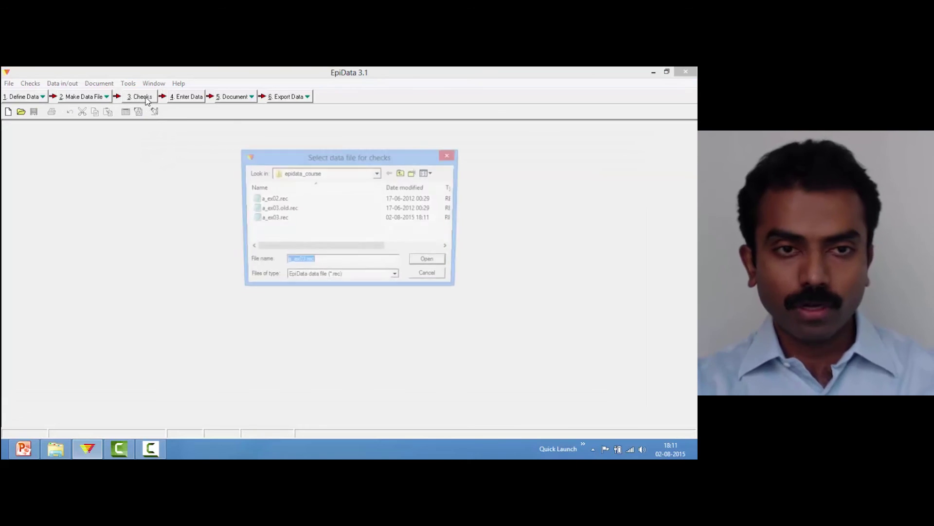
pyautogui.doubleClick(284, 218)
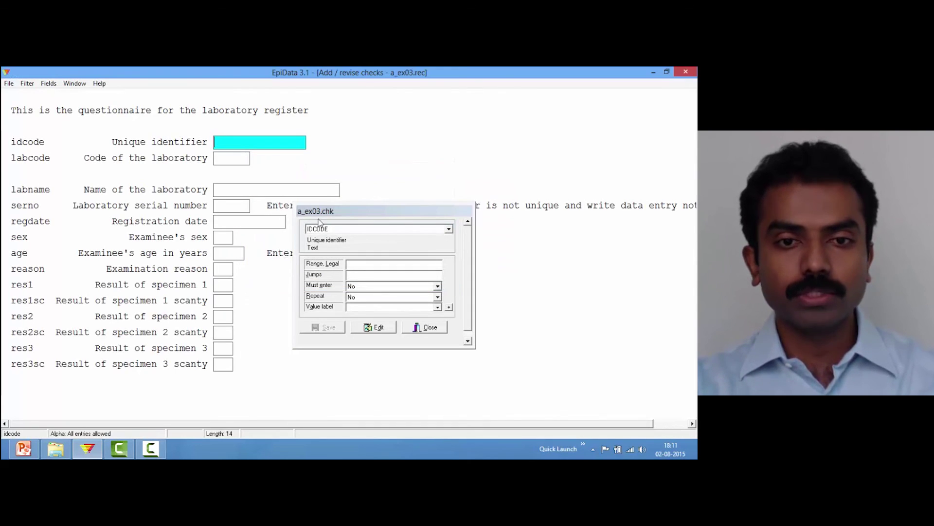
pyautogui.moveTo(349, 213); pyautogui.dragTo(398, 192)
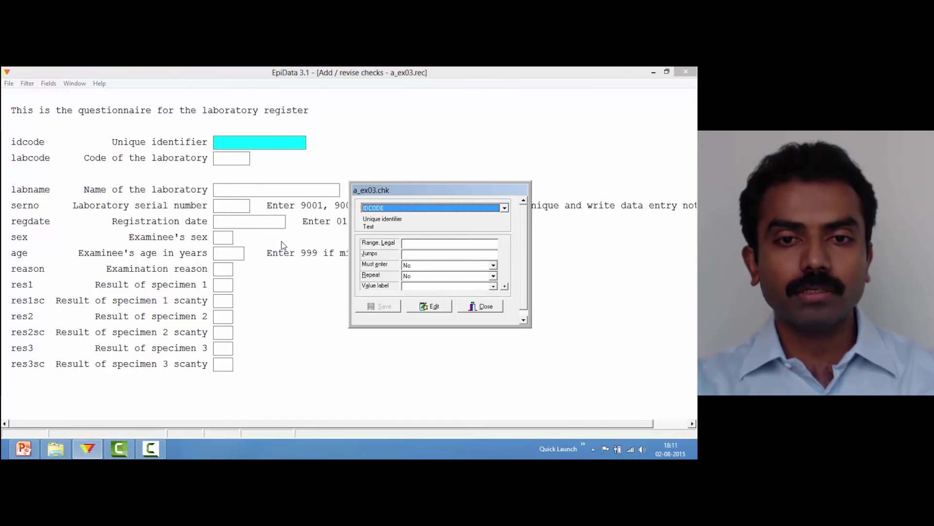
# - Set Must enter to Yes for the labname field and save the check
pyautogui.click(226, 190)
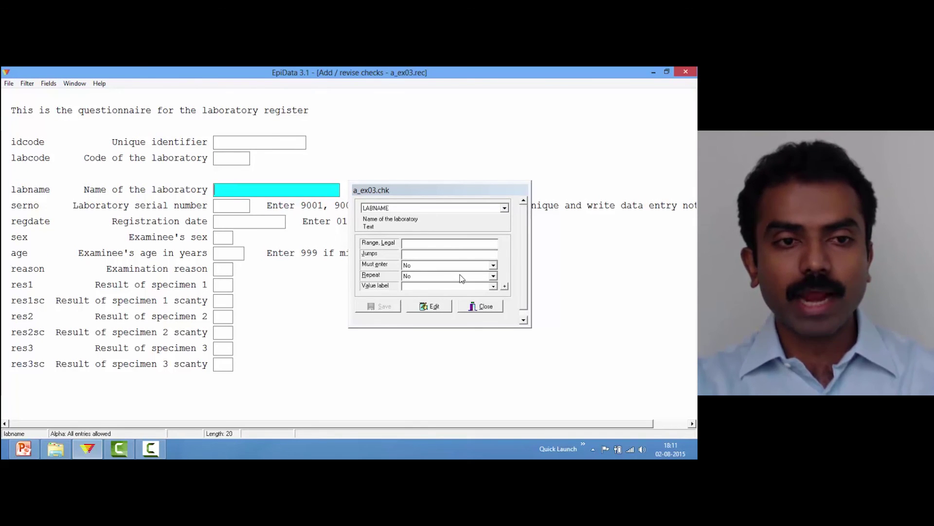
pyautogui.click(493, 265)
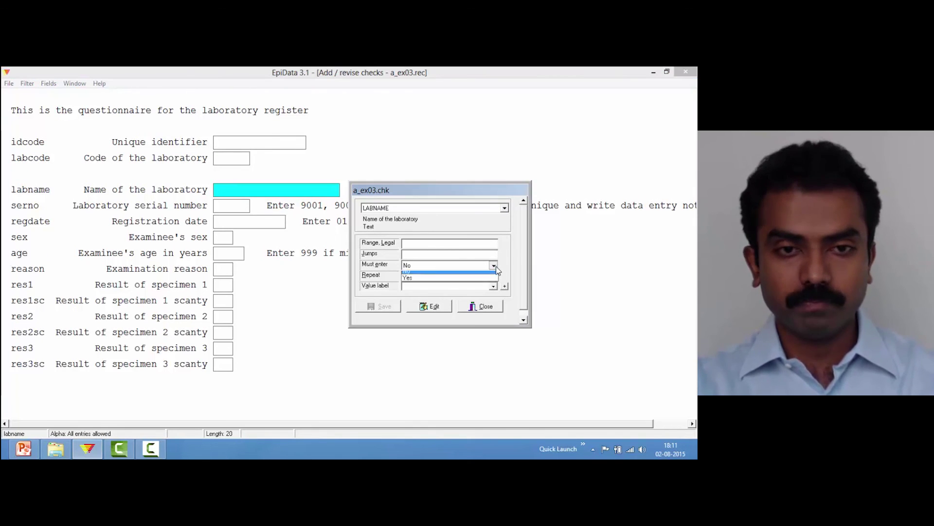
pyautogui.click(471, 279)
pyautogui.click(387, 307)
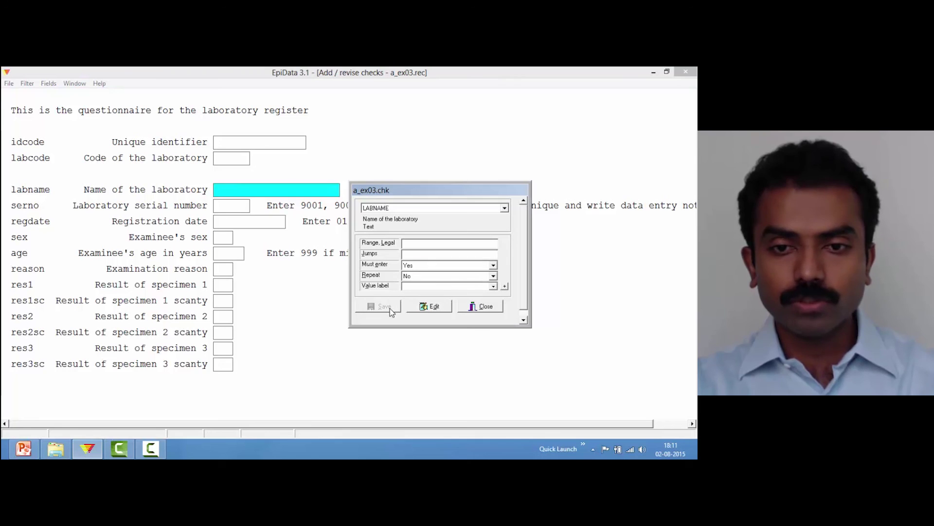
# - Create value labels for labname with the entries "Gauribidanur KA_1" and "Bangalore KA_2", and save them
pyautogui.click(505, 287)
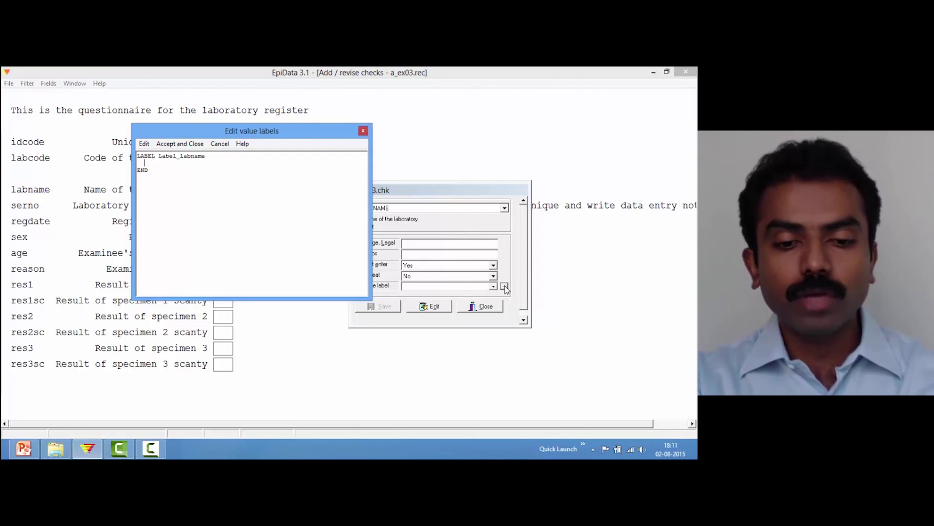
pyautogui.write('Gauri')
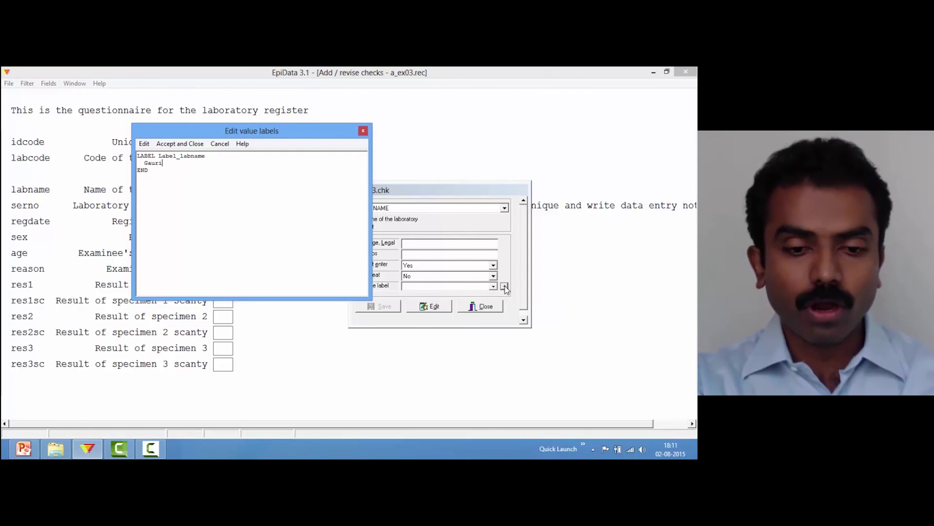
pyautogui.write('bidanur')
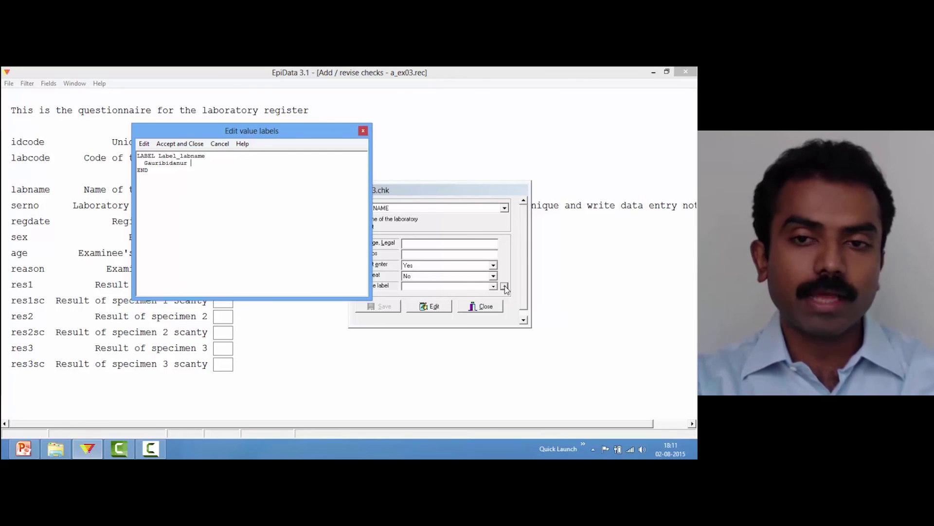
pyautogui.write('KA_1')
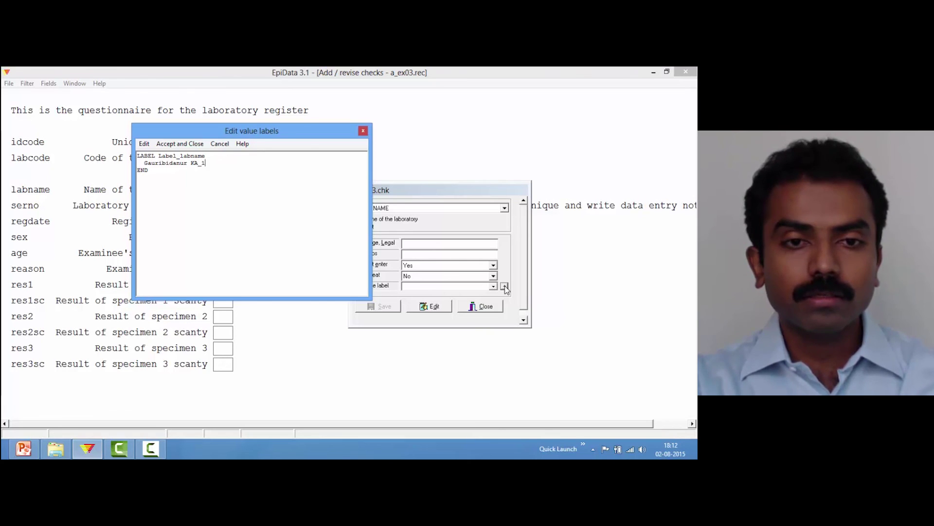
pyautogui.press('Return')
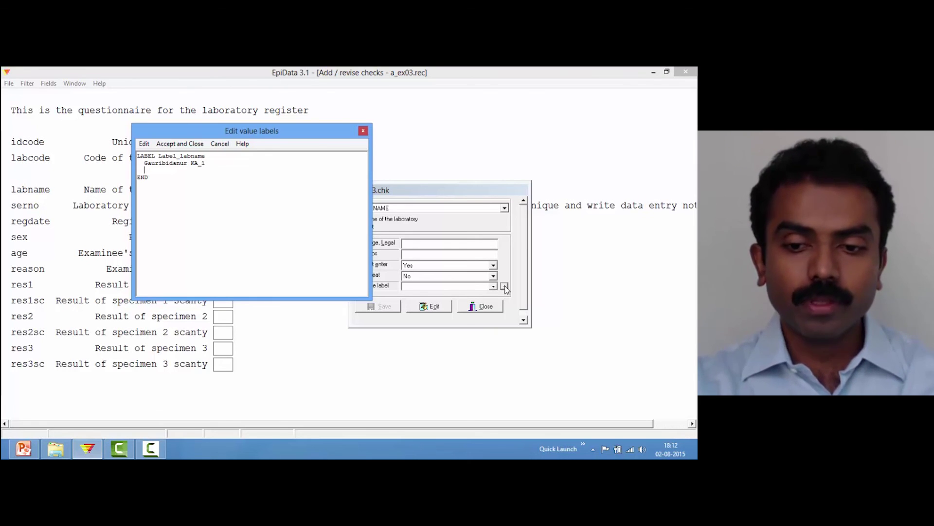
pyautogui.write('Banga')
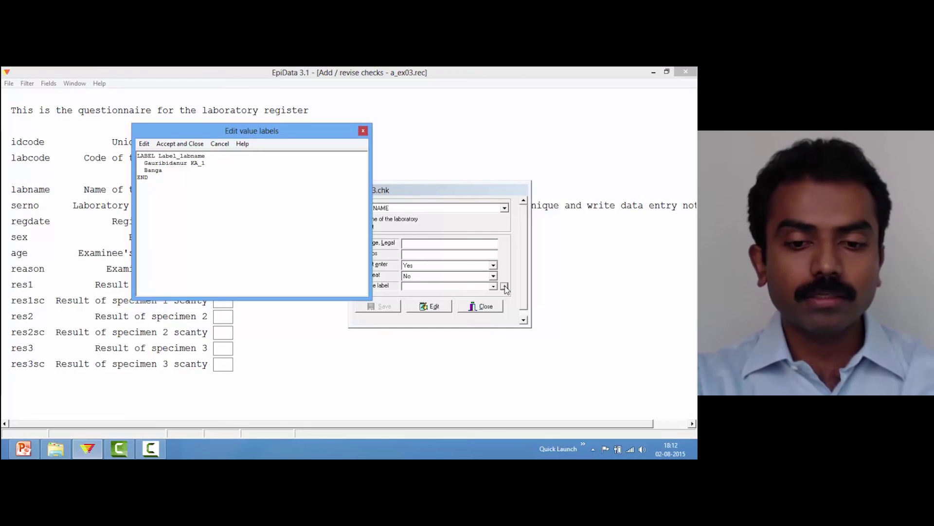
pyautogui.write('lo')
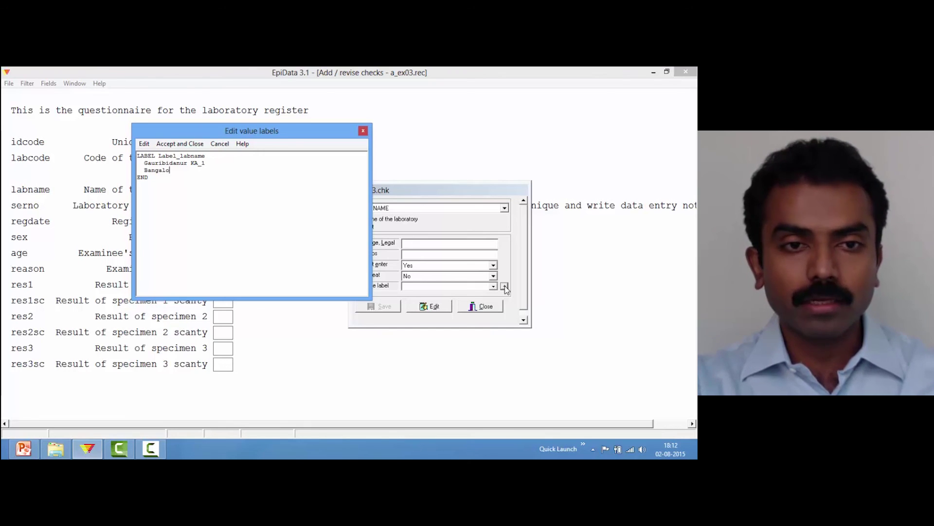
pyautogui.write('re KA_2')
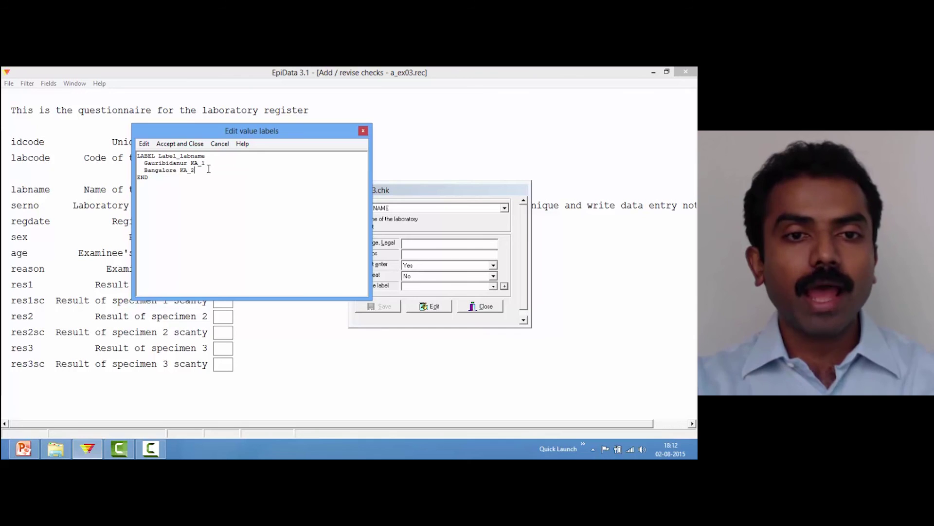
pyautogui.click(179, 144)
pyautogui.click(381, 306)
# - Add SHOW to labname's COMMENT LEGAL line and a TYPE COMMENT line below it in the field's check code, and save
pyautogui.click(429, 306)
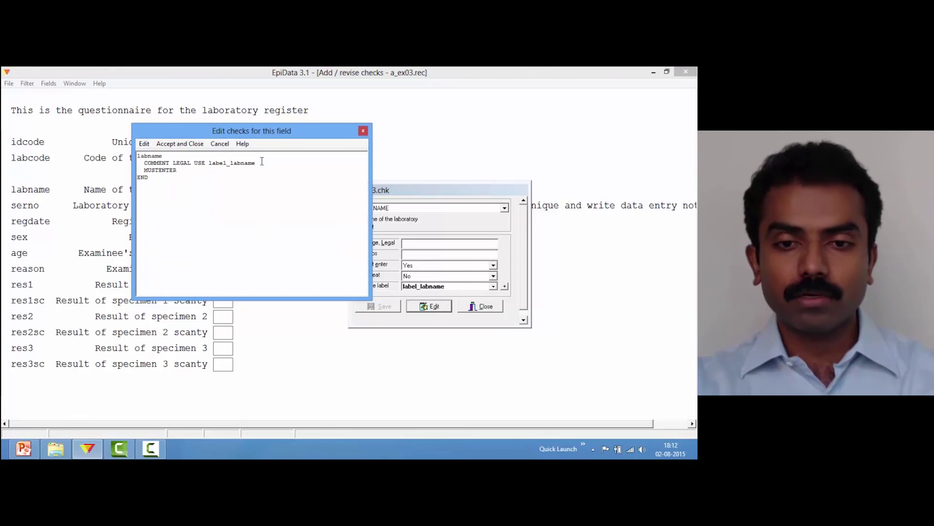
pyautogui.write('SHOW')
pyautogui.press('Return')
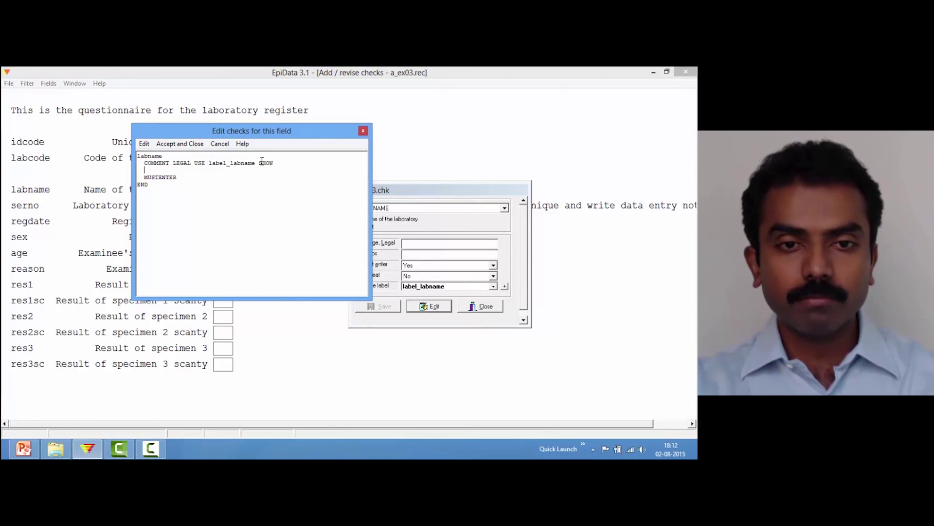
pyautogui.write('TYPE CO')
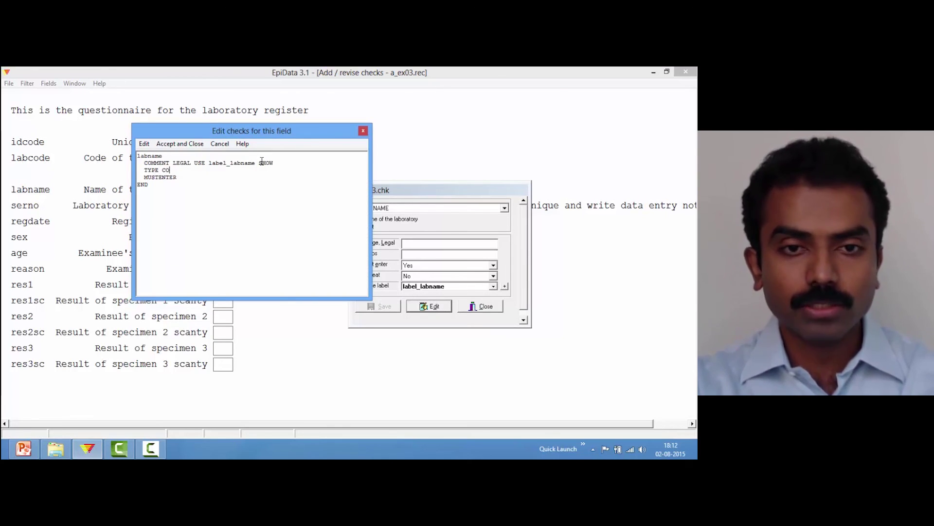
pyautogui.write('MMENT')
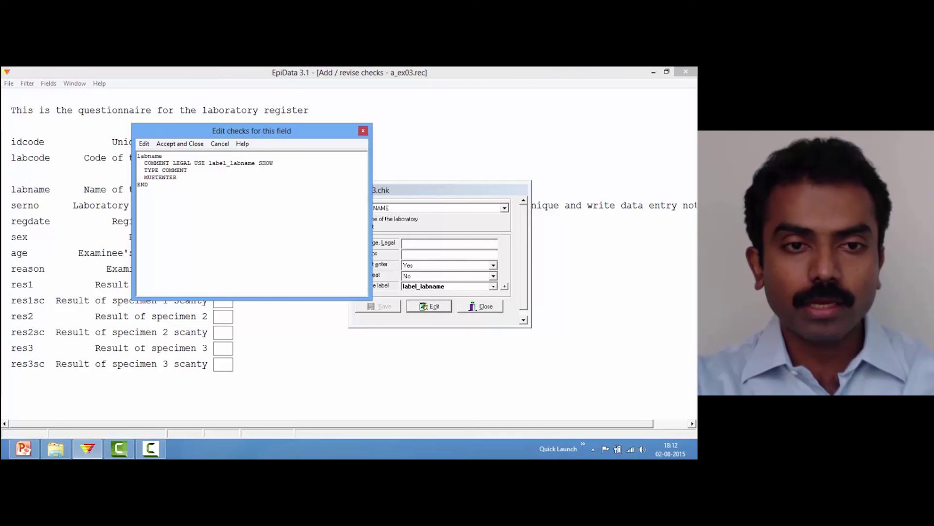
pyautogui.click(180, 144)
pyautogui.click(380, 308)
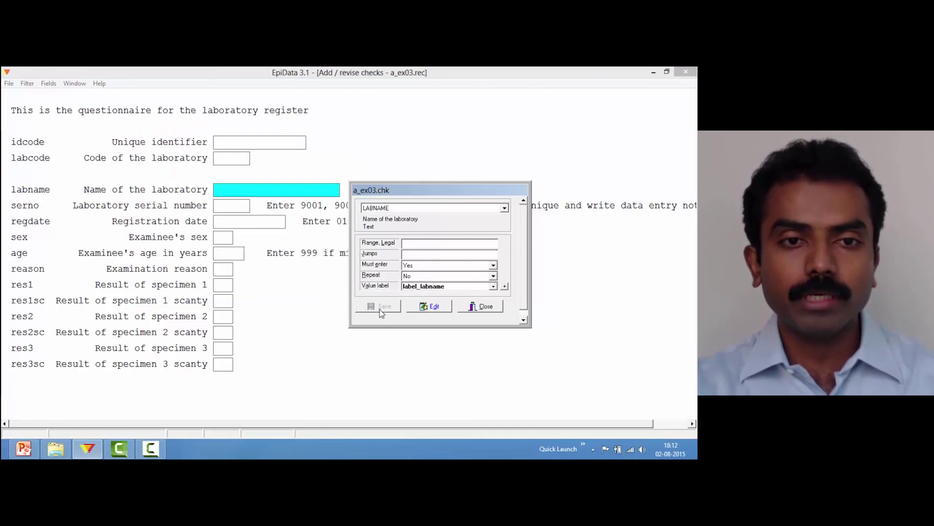
pyautogui.click(227, 194)
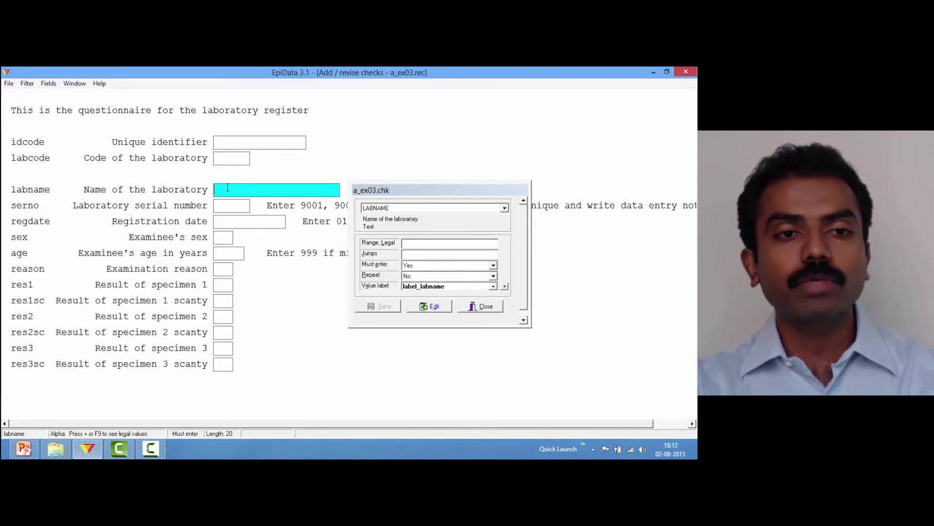
# - Add the NOENTER command to the check code of the labcode field and save it
pyautogui.click(223, 161)
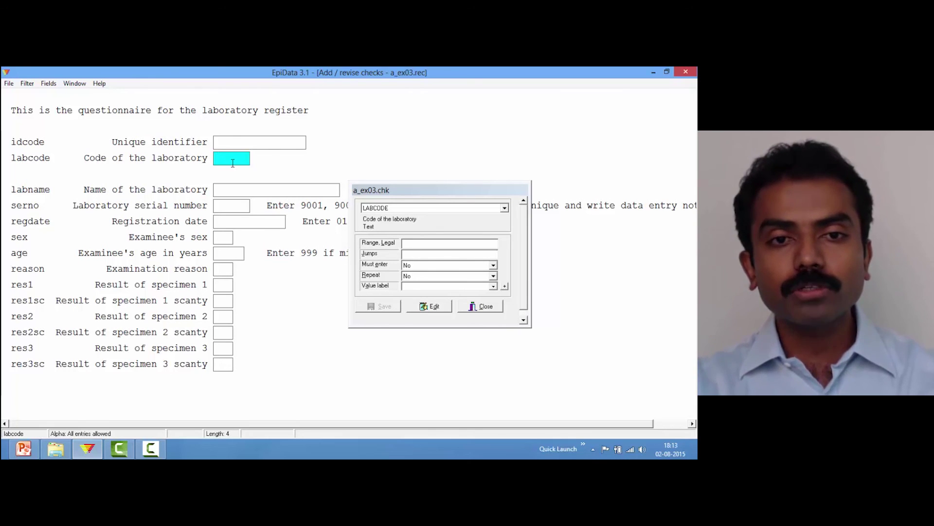
pyautogui.click(425, 307)
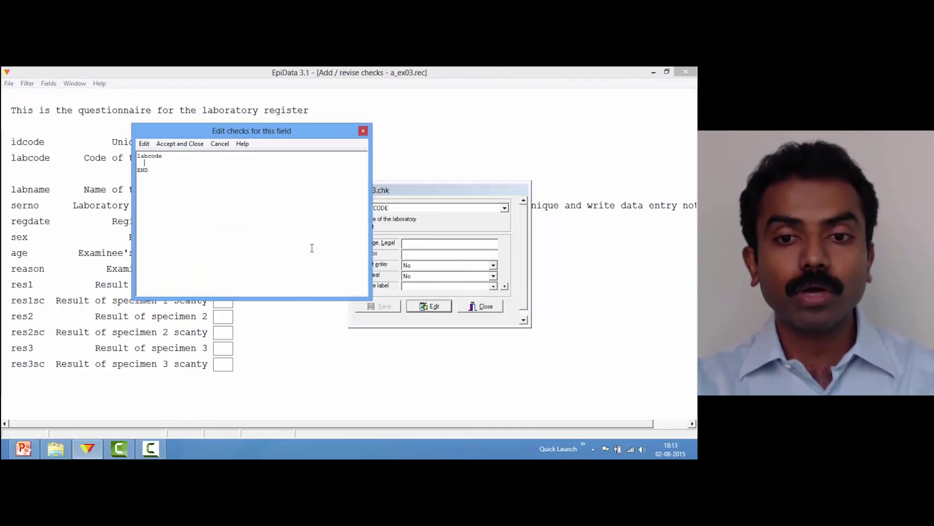
pyautogui.write('NOENTER')
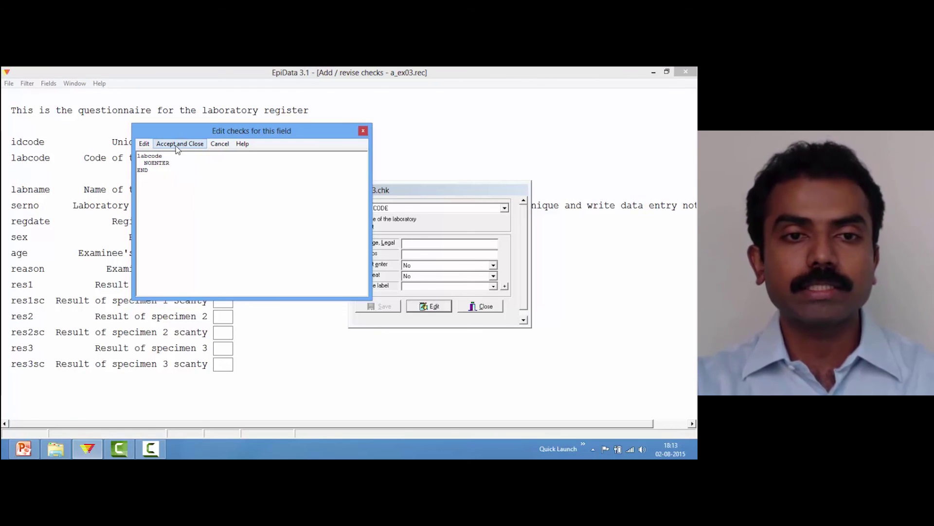
pyautogui.click(176, 145)
pyautogui.click(385, 307)
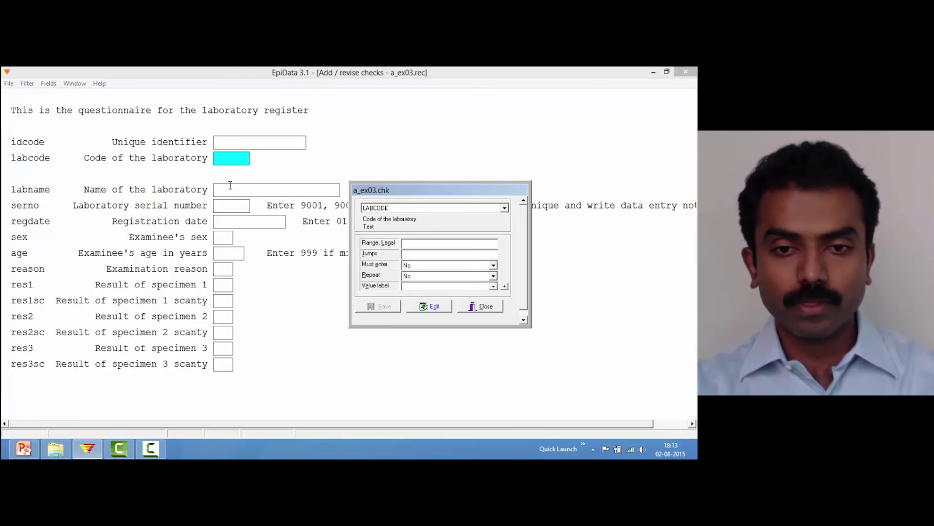
# - Complete the TYPE COMMENT line in labname's check code with the target field labcode and save the check
pyautogui.click(225, 160)
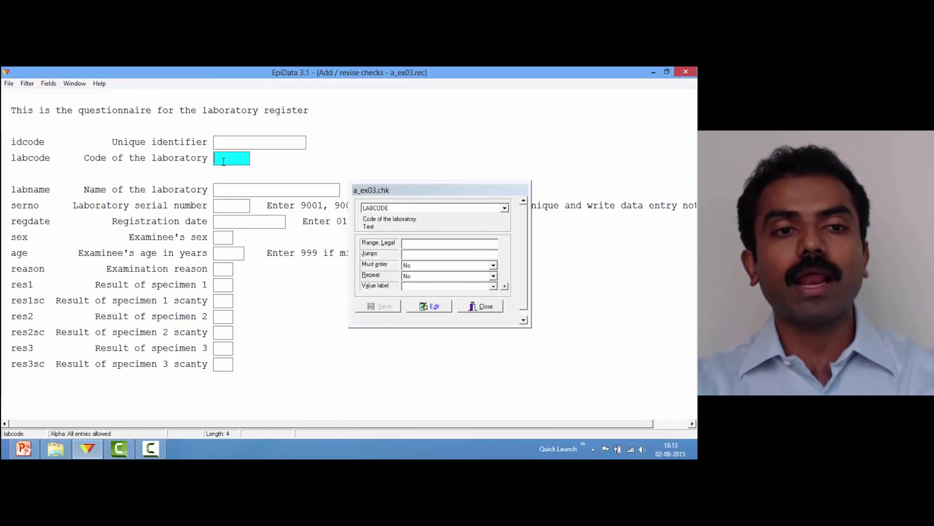
pyautogui.click(240, 190)
pyautogui.click(443, 309)
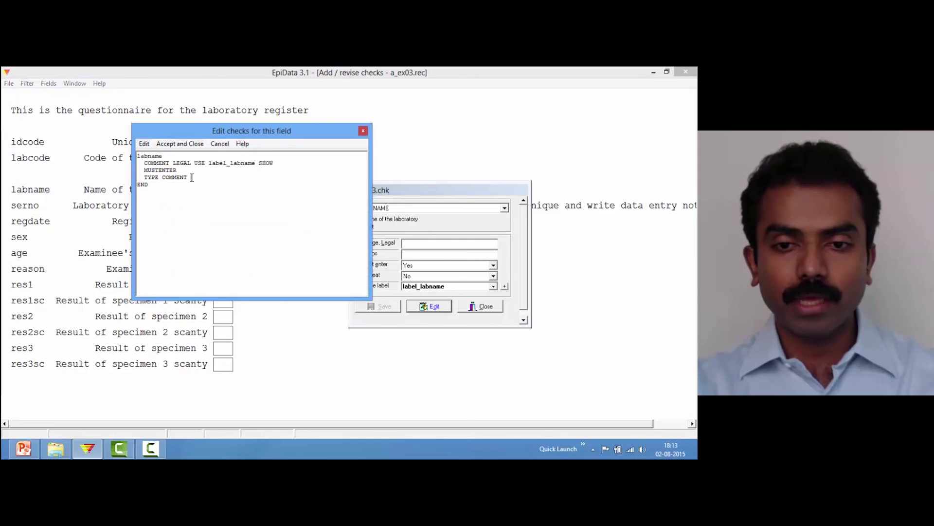
pyautogui.moveTo(144, 177); pyautogui.dragTo(188, 178)
pyautogui.click(193, 179)
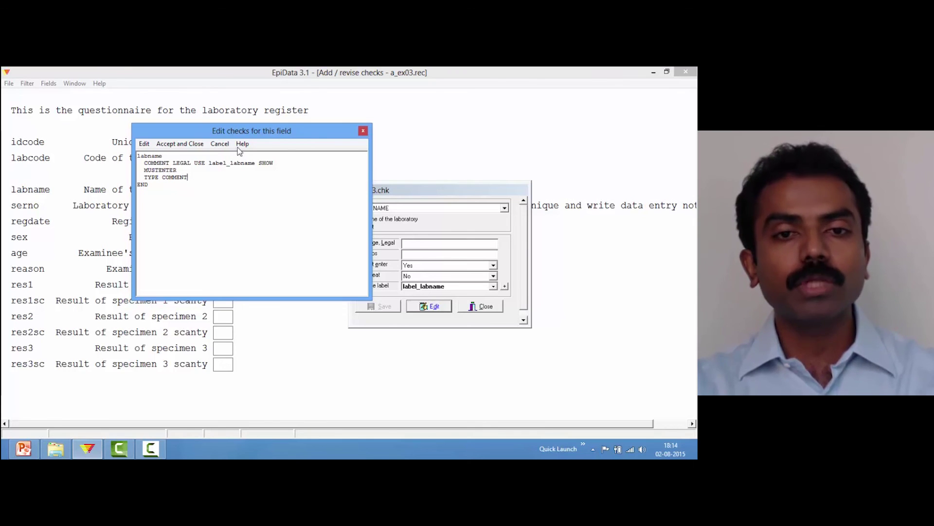
pyautogui.moveTo(247, 135); pyautogui.dragTo(449, 156)
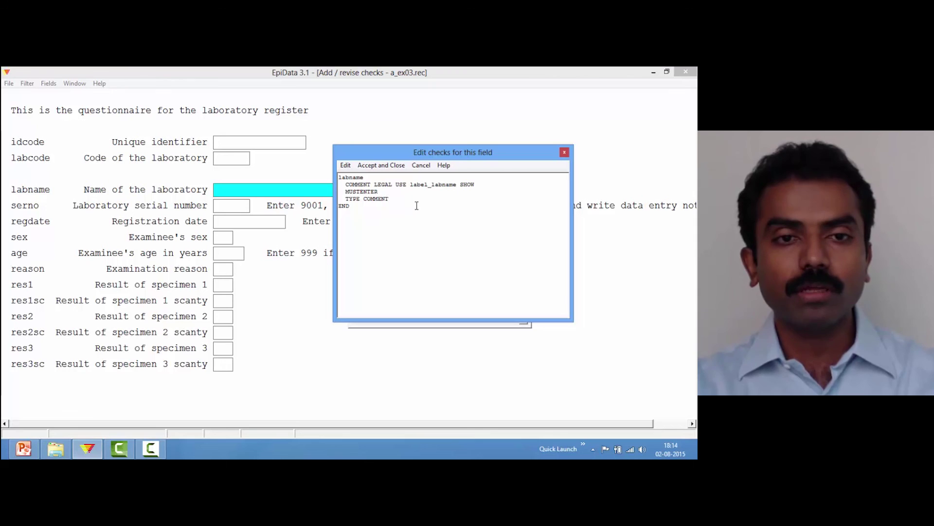
pyautogui.write('l')
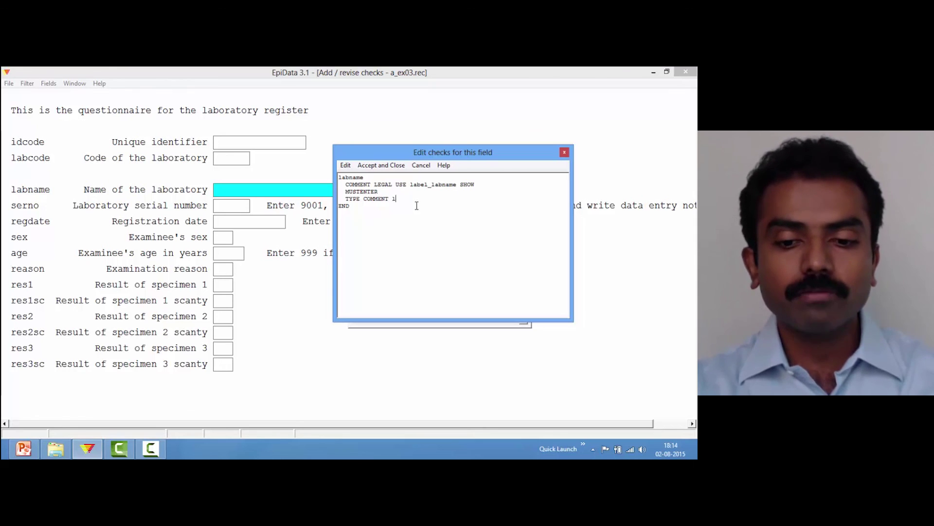
pyautogui.write('abcode')
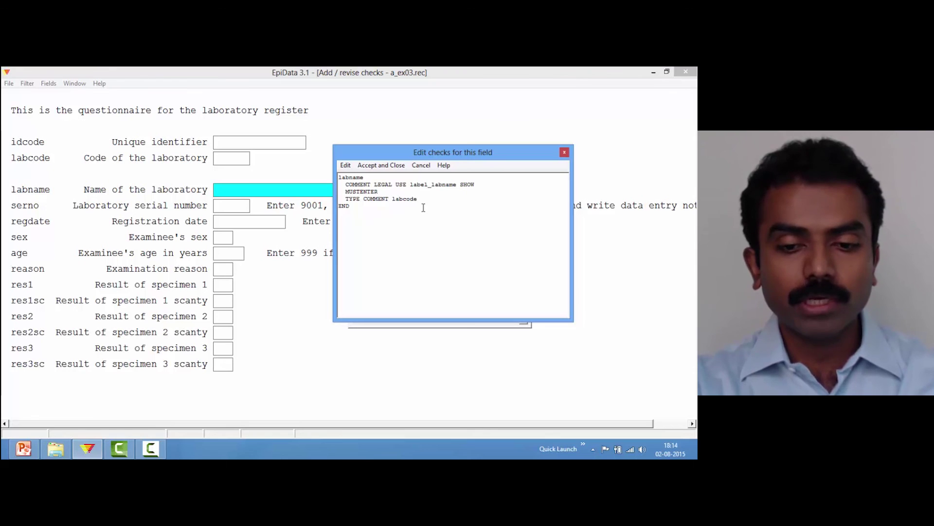
pyautogui.click(375, 168)
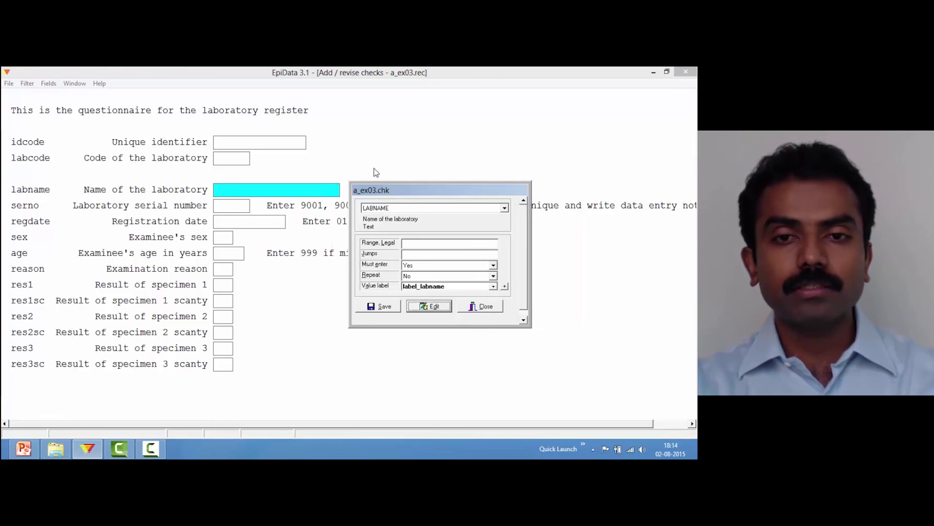
pyautogui.click(388, 307)
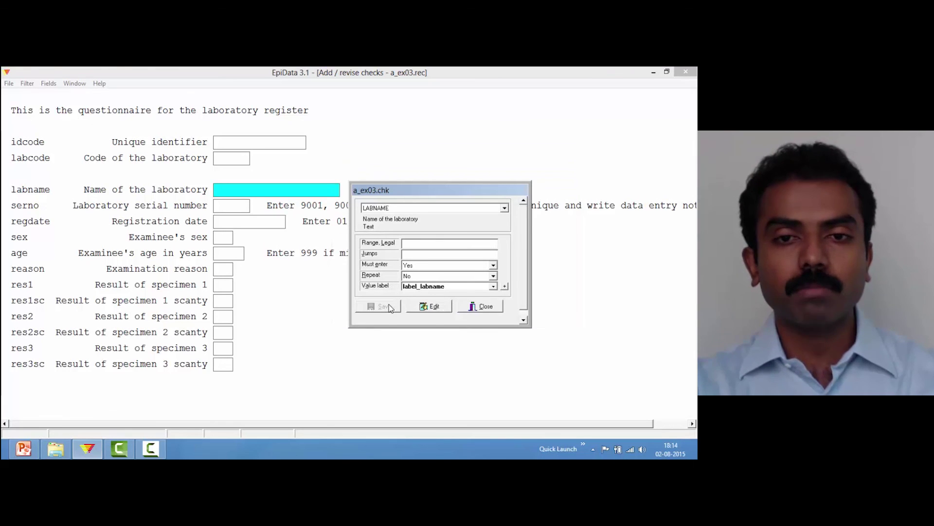
# - Add the NOENTER and KEY UNIQUE commands to the check code of the idcode field and save it
pyautogui.click(223, 143)
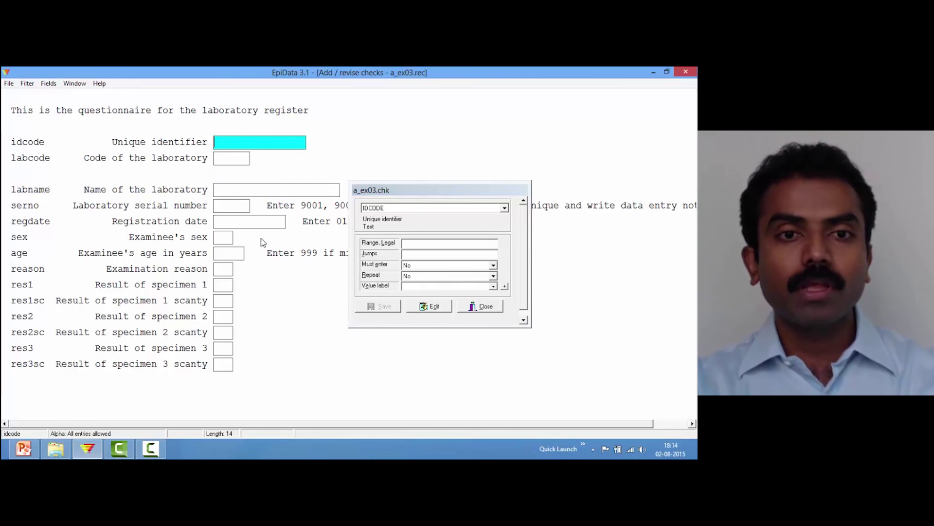
pyautogui.click(439, 310)
pyautogui.write('NOENTER')
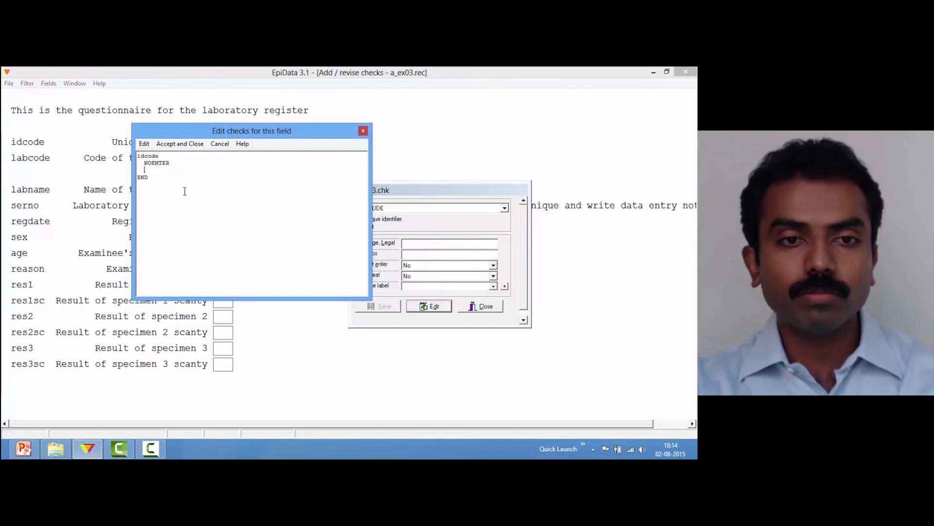
pyautogui.press('Return')
pyautogui.write('KEY UNIQUE')
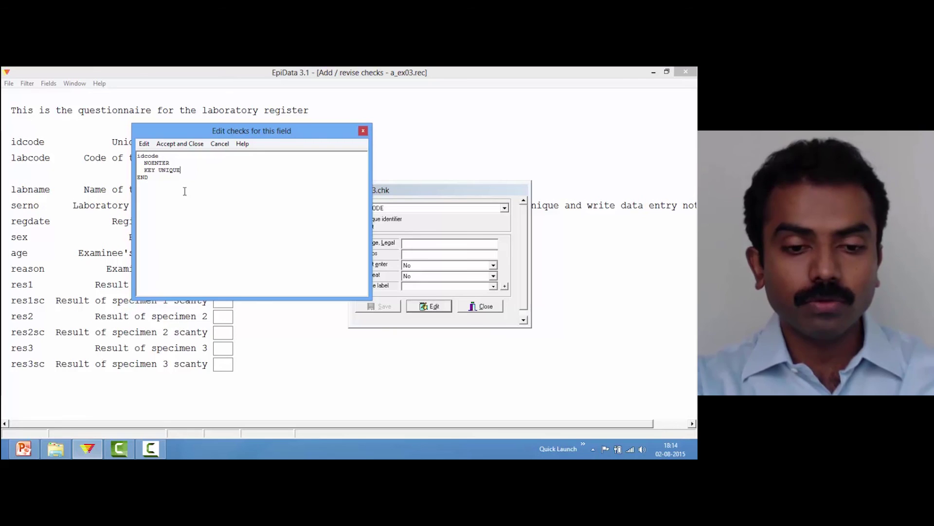
pyautogui.press('Return')
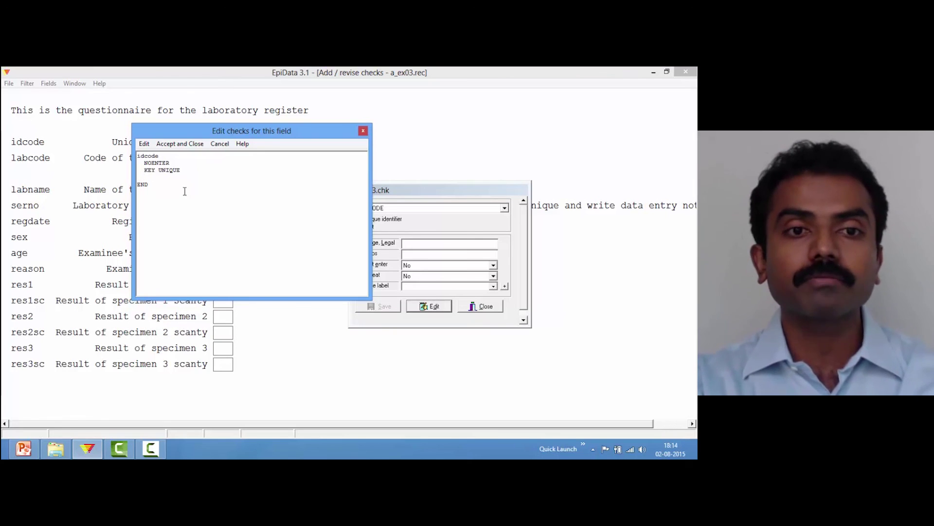
pyautogui.press('BackSpace')
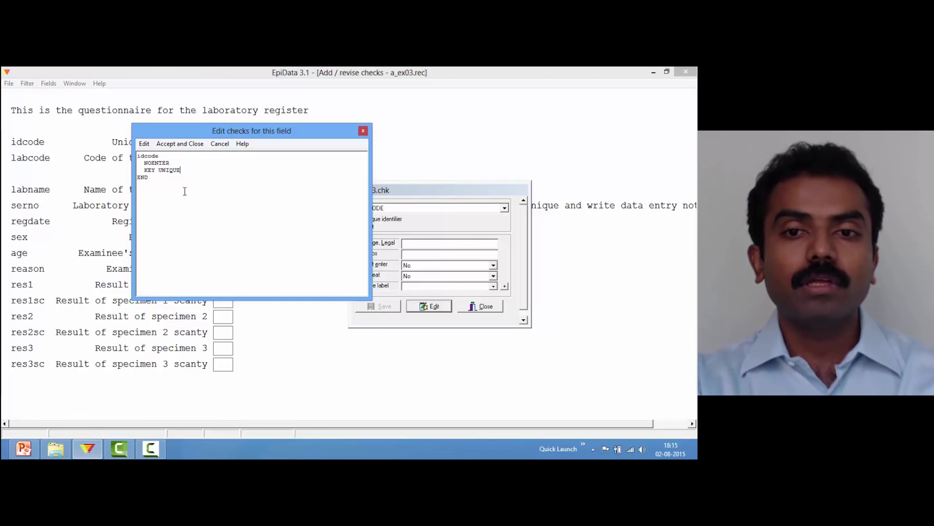
pyautogui.click(178, 143)
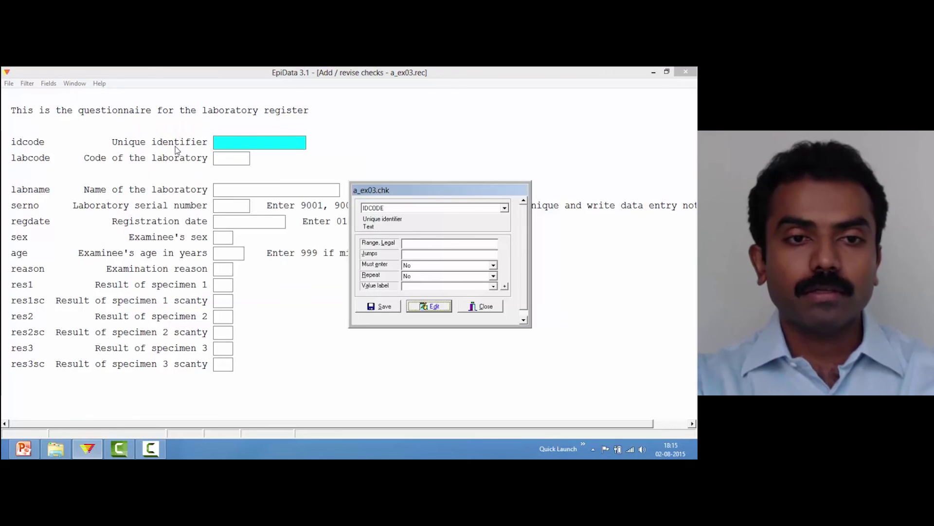
pyautogui.click(393, 310)
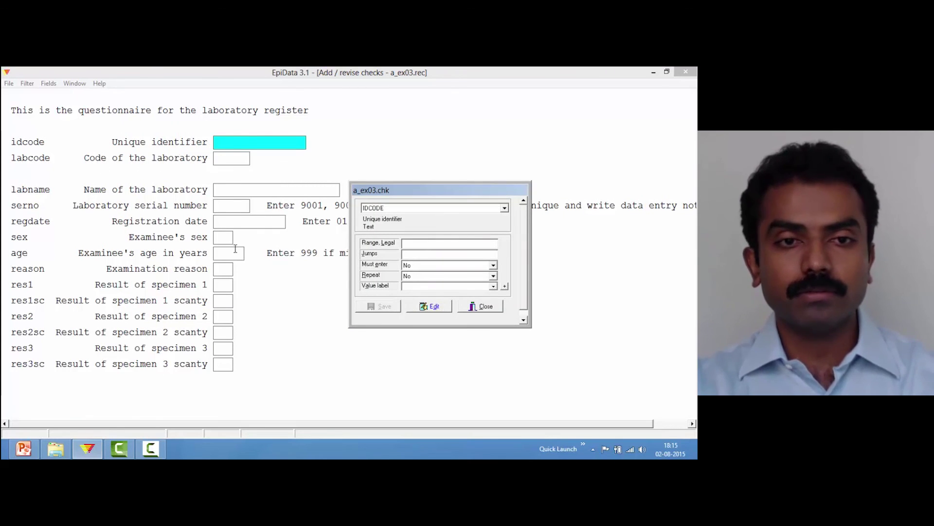
# - Remove the KEY UNIQUE 1 line from the check code of the serno field and save it
pyautogui.click(223, 207)
pyautogui.click(434, 306)
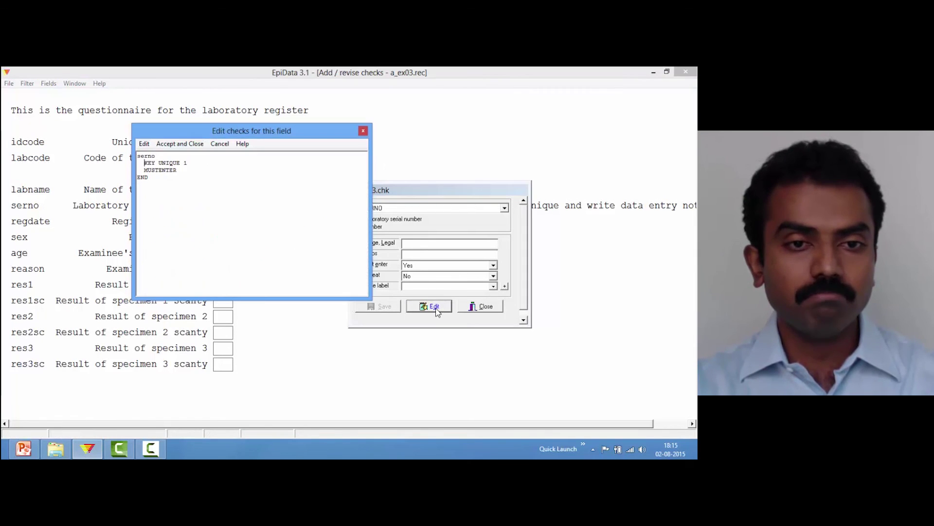
pyautogui.moveTo(188, 163); pyautogui.dragTo(130, 162)
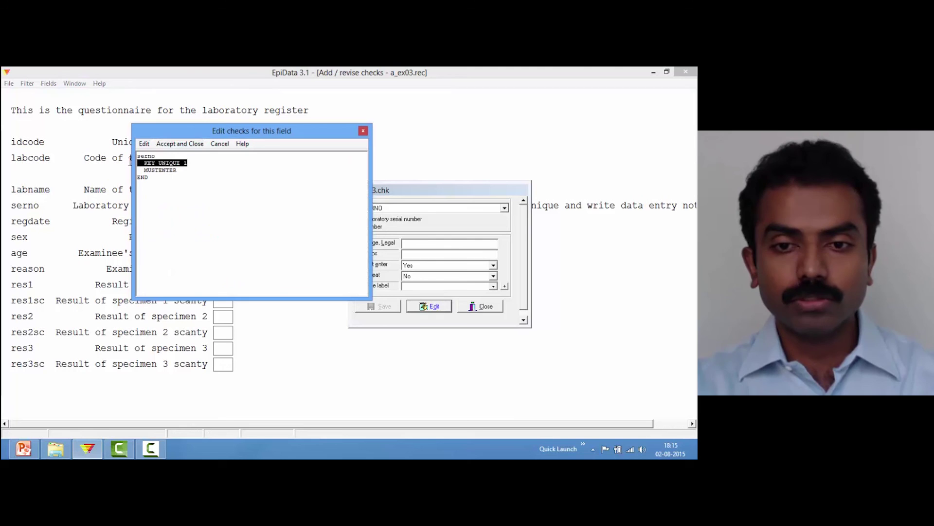
pyautogui.press('BackSpace')
pyautogui.press('BackSpace')
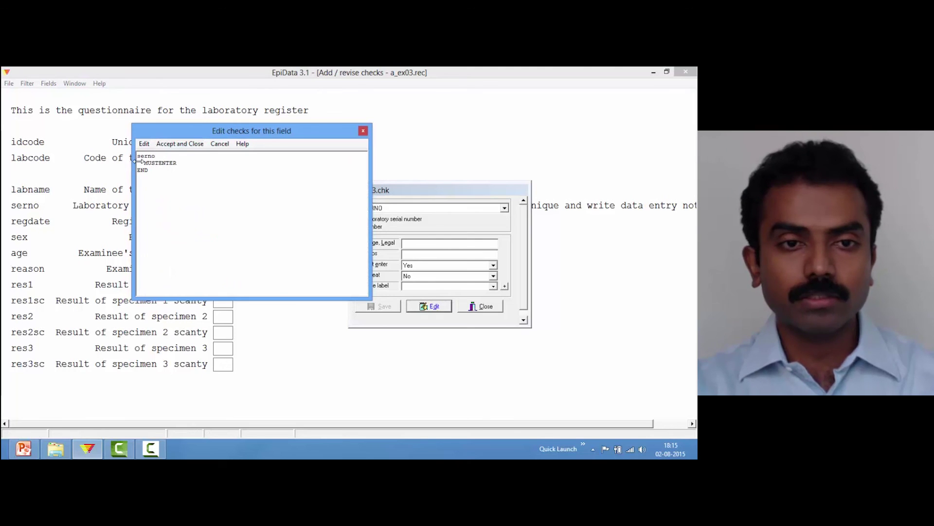
pyautogui.click(177, 144)
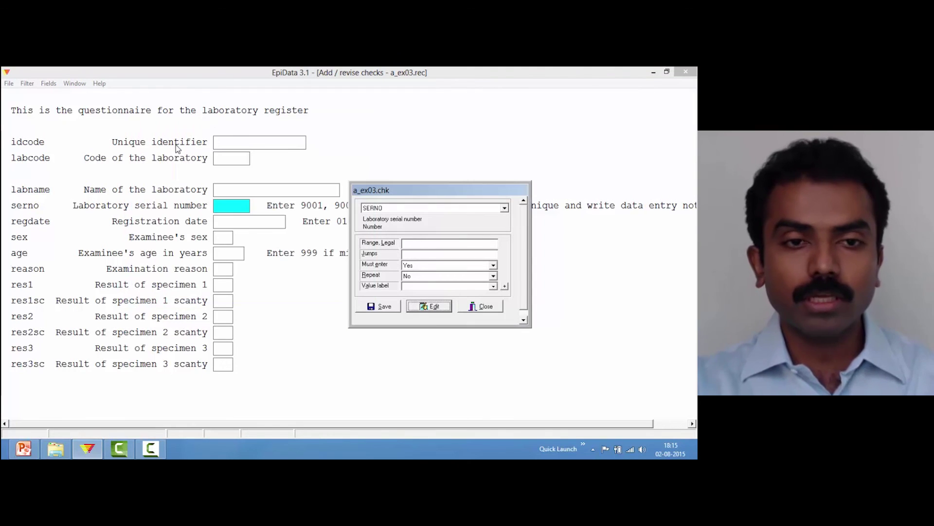
pyautogui.click(396, 310)
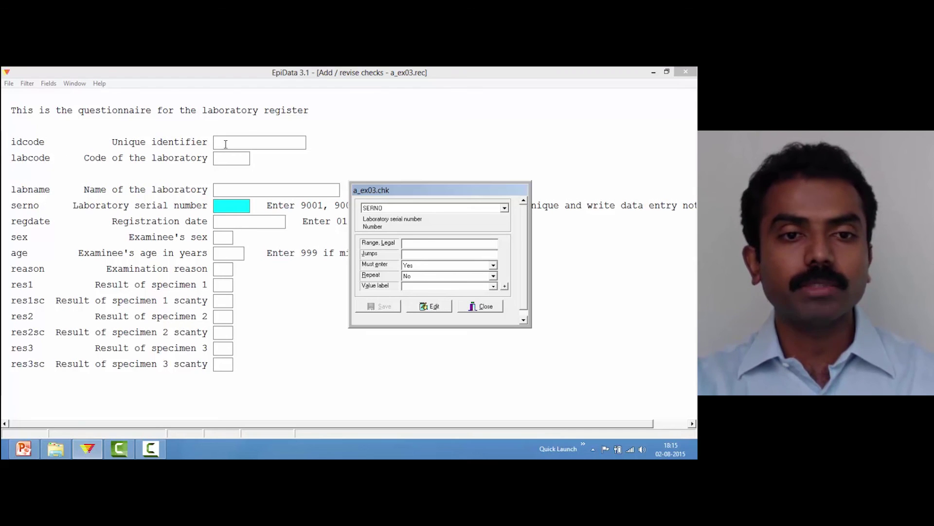
# - Add an AFTER ENTRY block closed by END below MUSTENTER in the check code of the regdate field
pyautogui.click(247, 224)
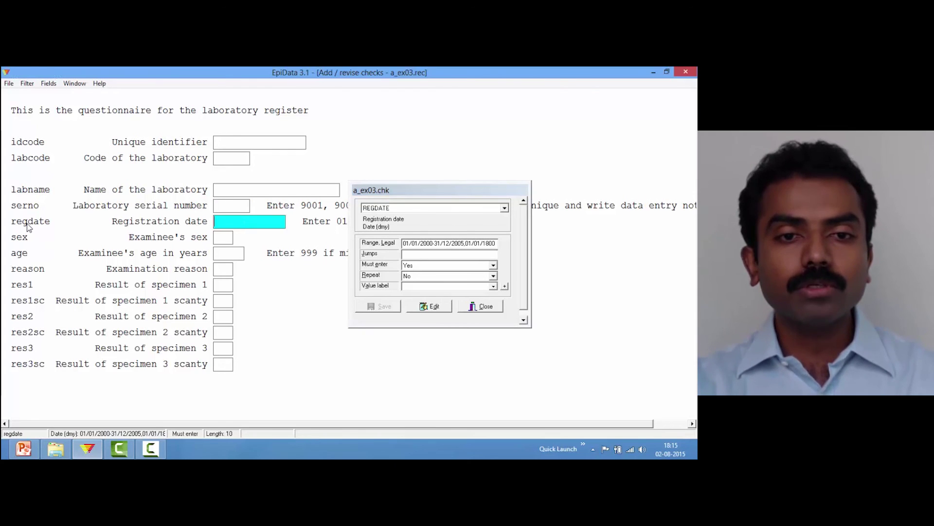
pyautogui.click(444, 307)
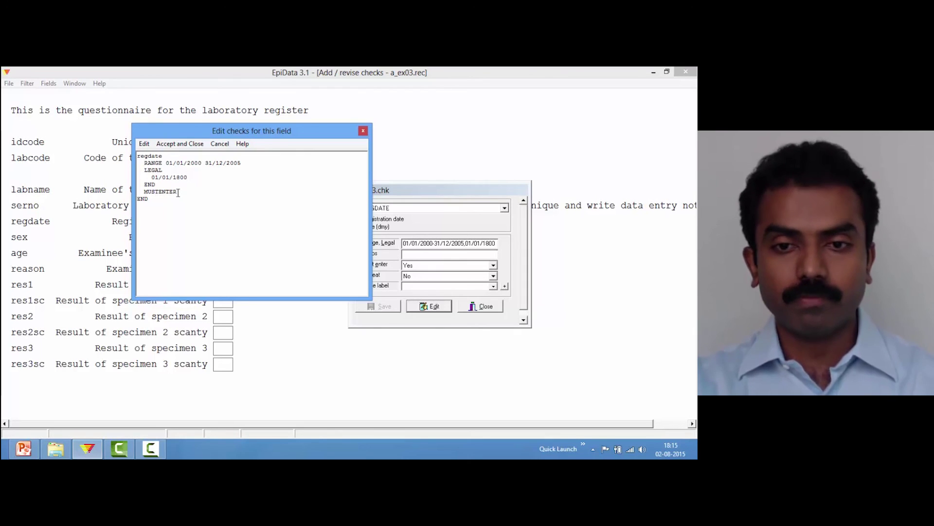
pyautogui.press('Return')
pyautogui.write('A')
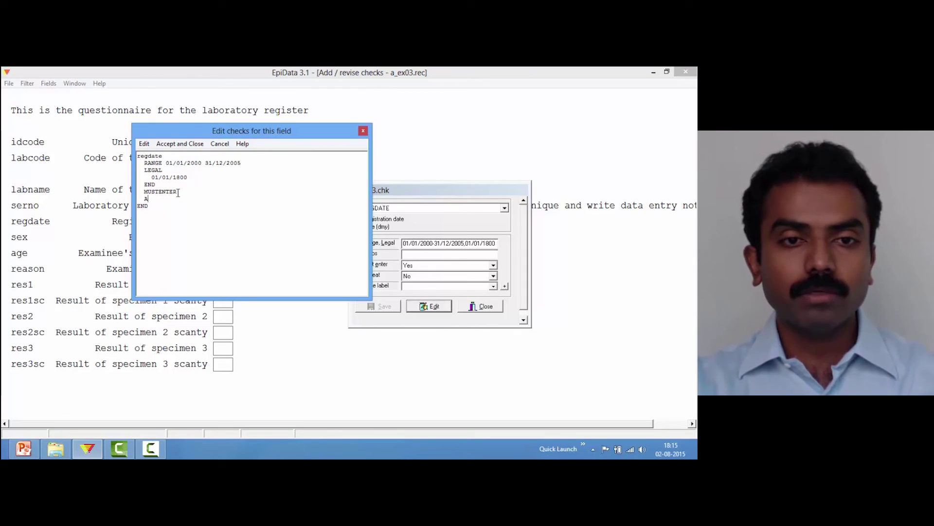
pyautogui.write('FTER ENTRY')
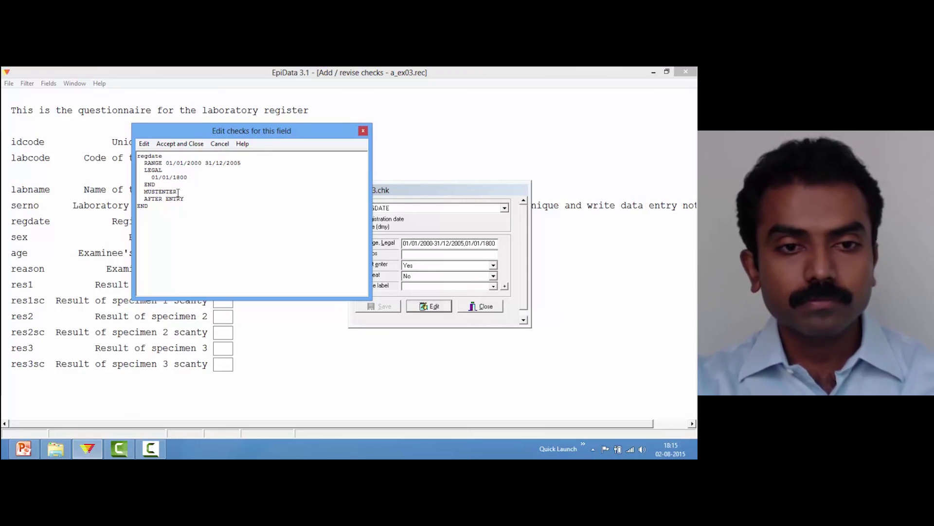
pyautogui.press('Return')
pyautogui.write('END')
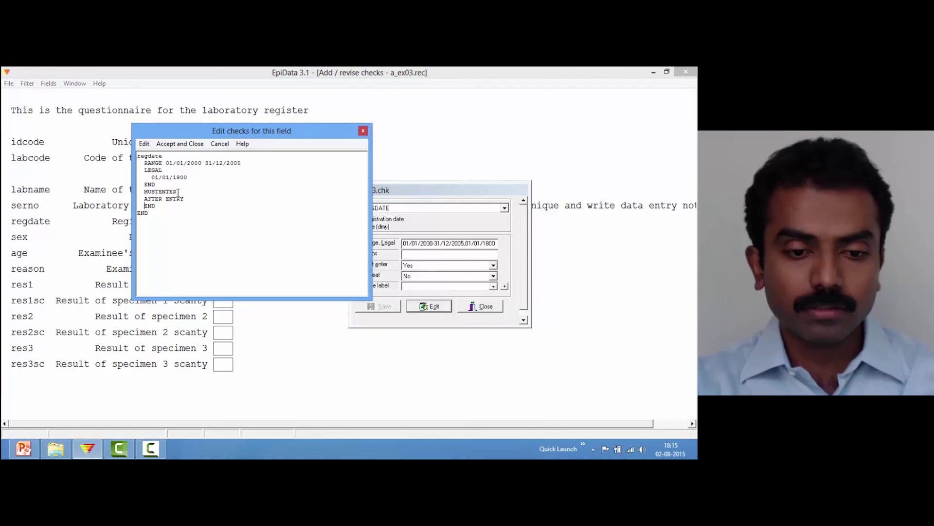
pyautogui.press('Return')
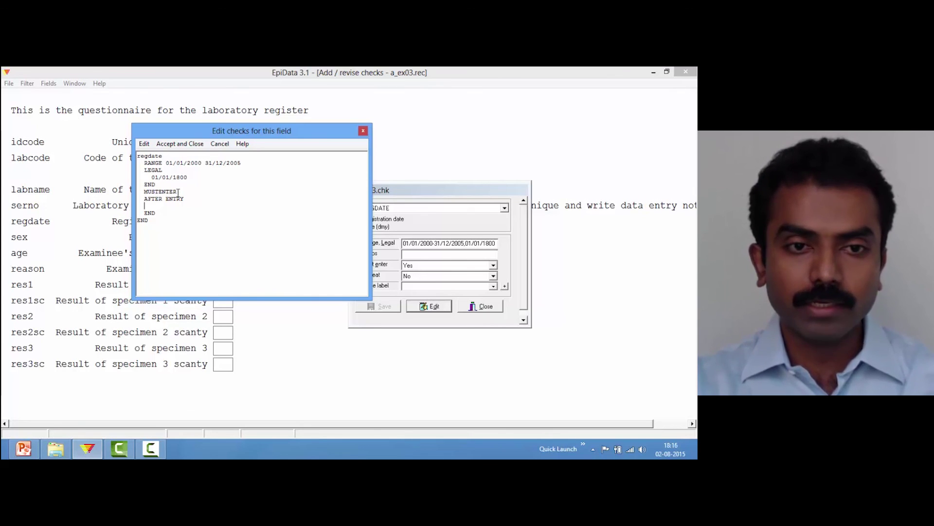
# - Enter the assignment idcode=labcode+year(regdate)+serno inside the AFTER ENTRY block of regdate's check code
pyautogui.write('i')
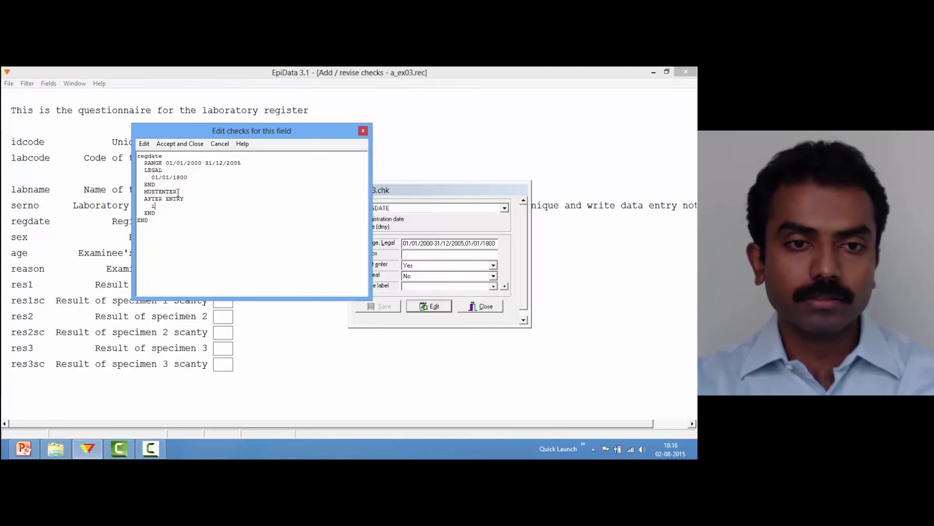
pyautogui.write('dcode')
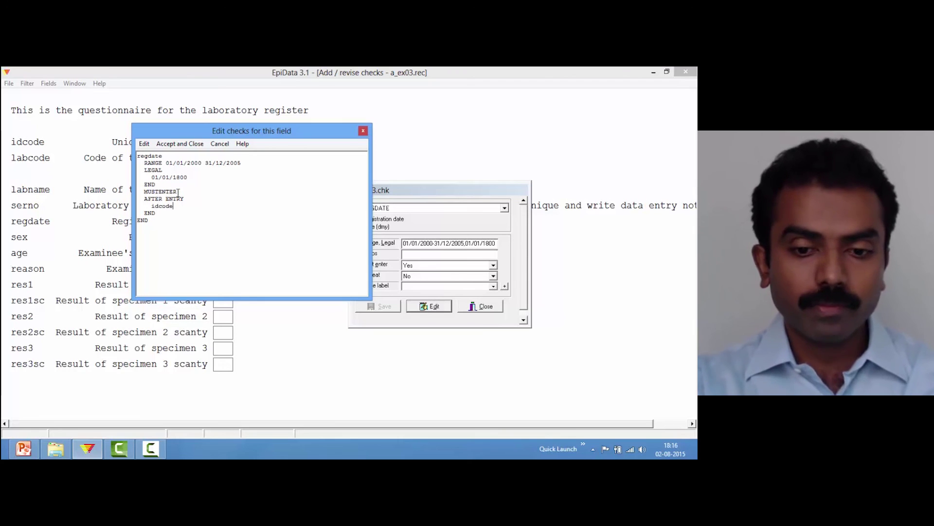
pyautogui.write('=')
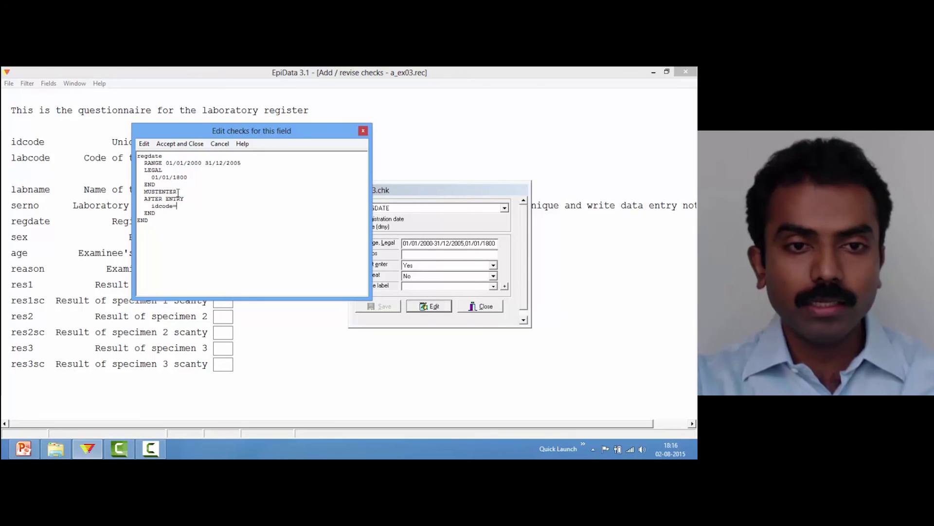
pyautogui.write('labc')
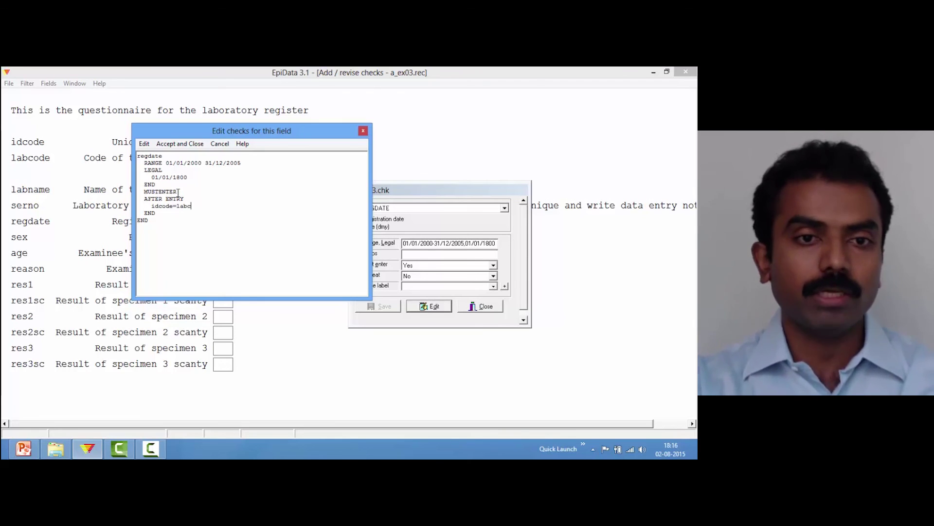
pyautogui.write('ode')
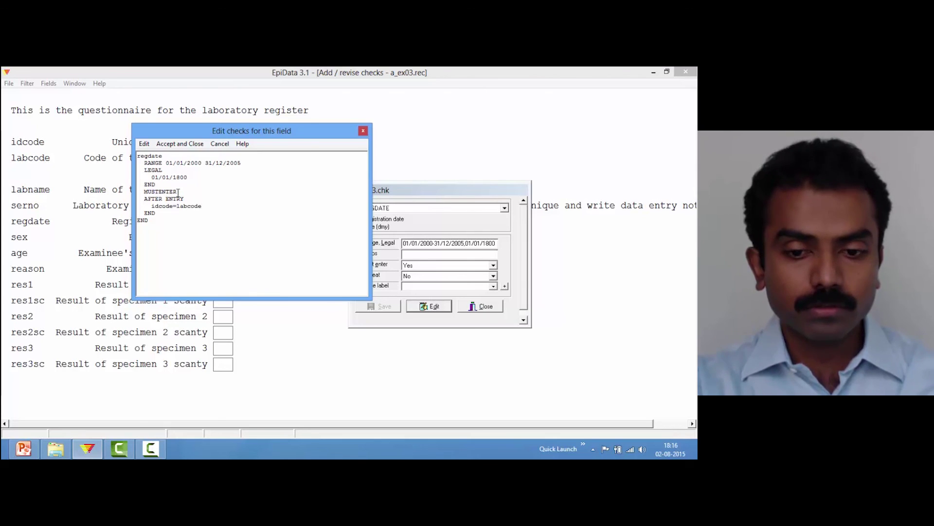
pyautogui.write('+year')
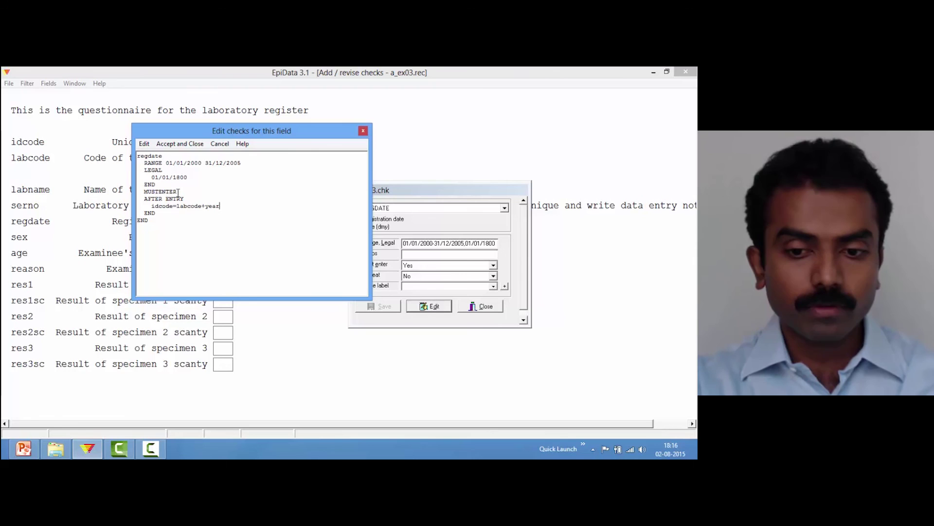
pyautogui.write('(regdate)')
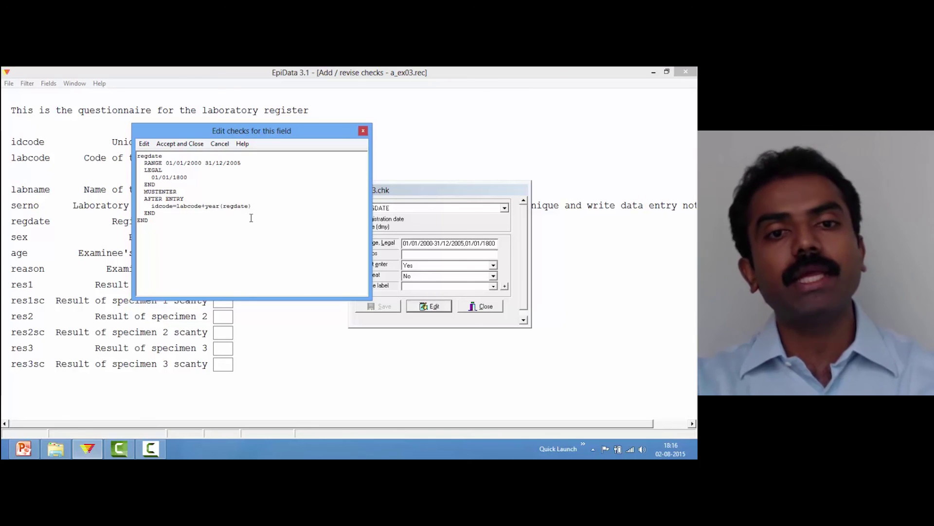
pyautogui.write('+serno')
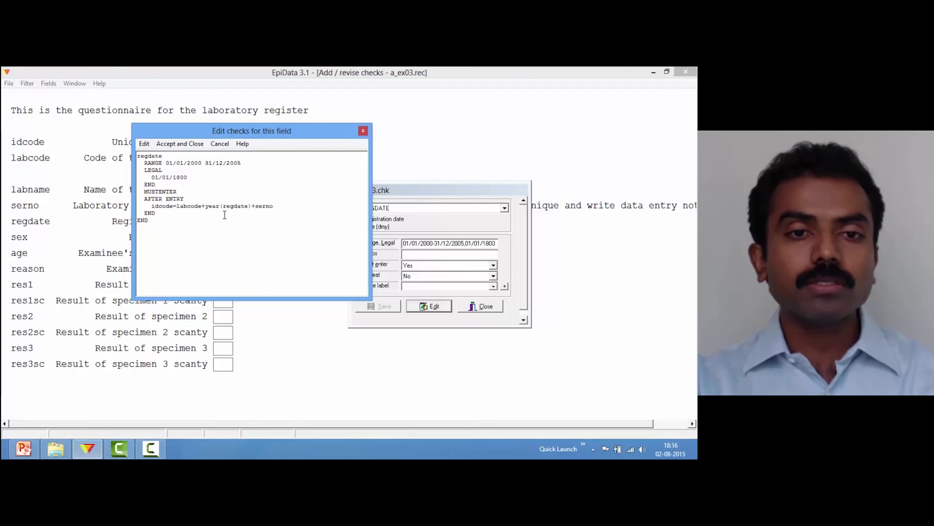
# - Insert a quoted hyphen separator "-" with its joining plus sign between labcode and year(regdate) in the idcode assignment
pyautogui.click(207, 206)
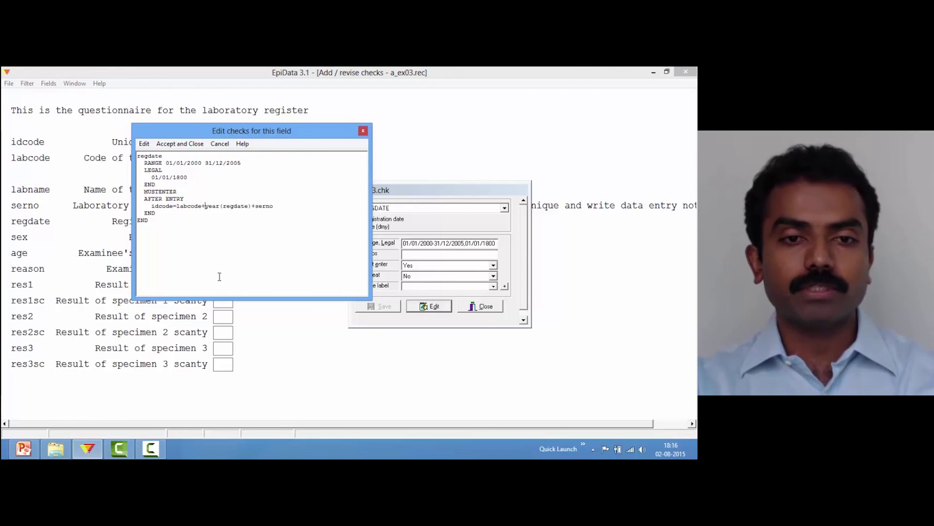
pyautogui.write('""')
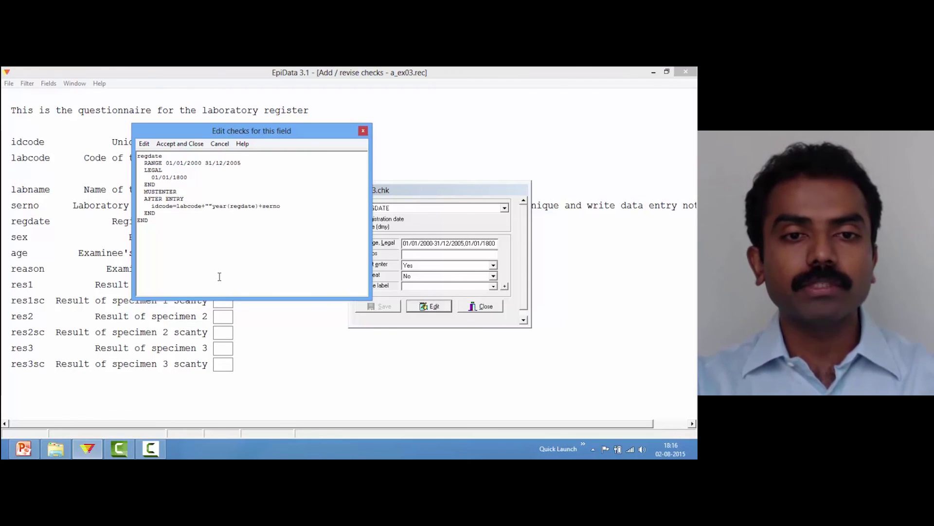
pyautogui.press('Left')
pyautogui.write('-"')
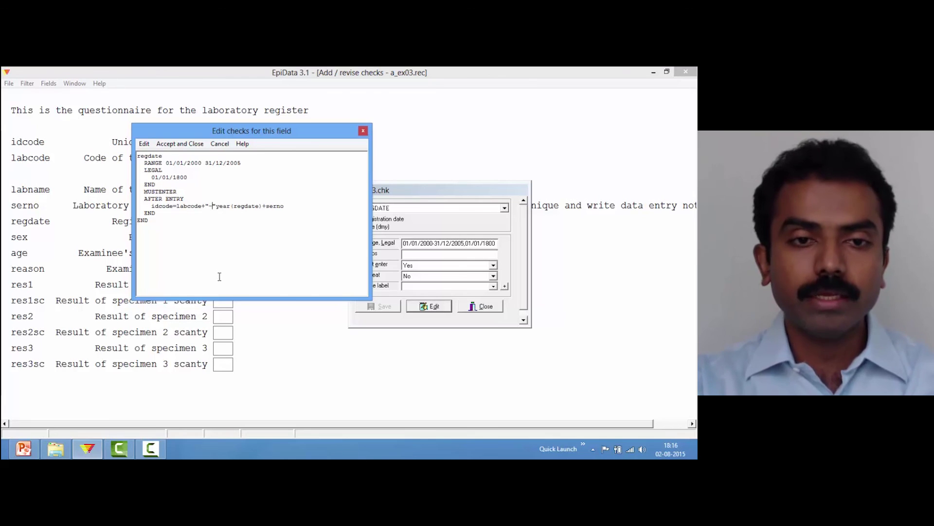
pyautogui.write('+')
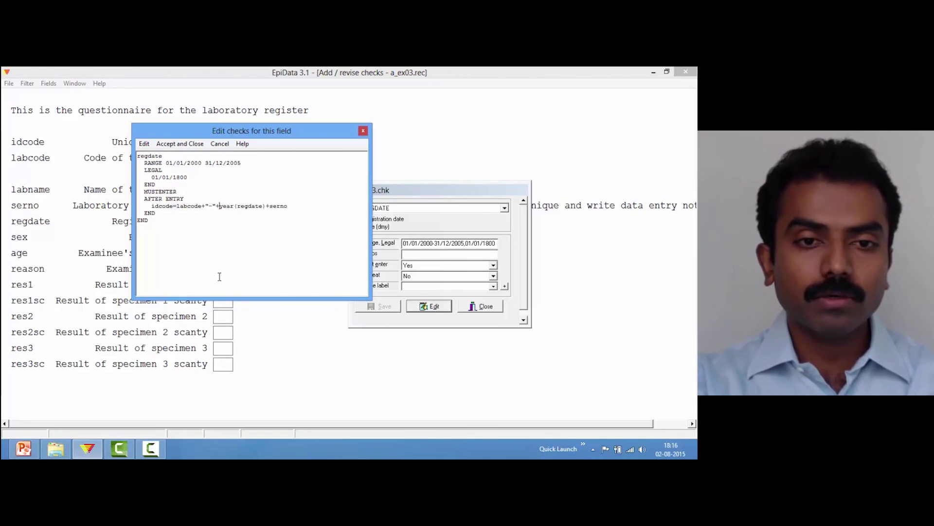
# - Add the same "-" separator between year(regdate) and serno, giving idcode=labcode+"-"+year(regdate)+"-"+serno
pyautogui.hotkey('shift', 'Left')
pyautogui.hotkey('shift', 'Left')
pyautogui.hotkey('shift', 'Left')
pyautogui.hotkey('ctrl', 'c')
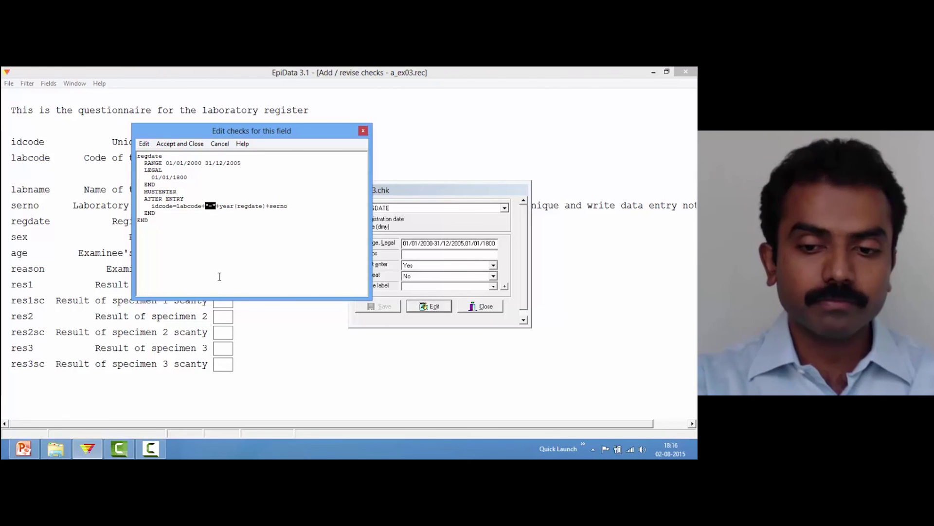
pyautogui.press('Right')
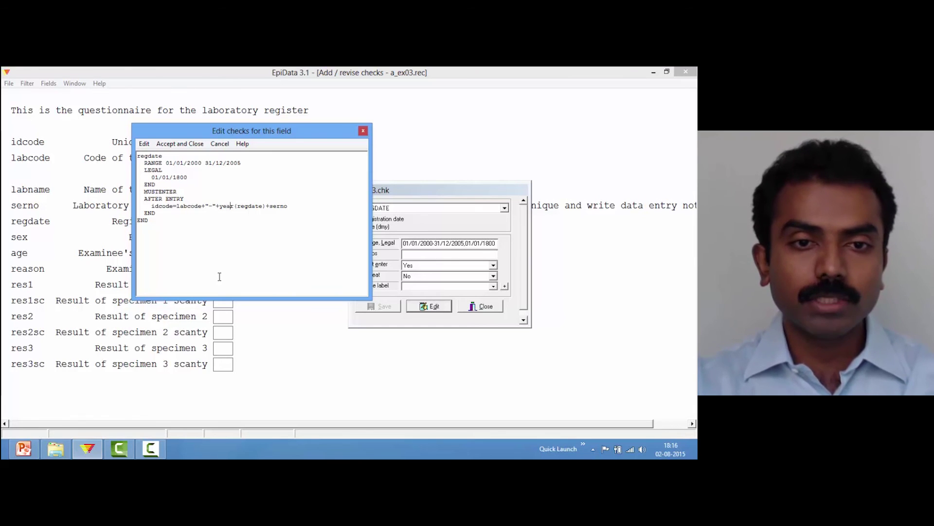
pyautogui.hotkey('ctrl', 'v')
pyautogui.write('+"-"')
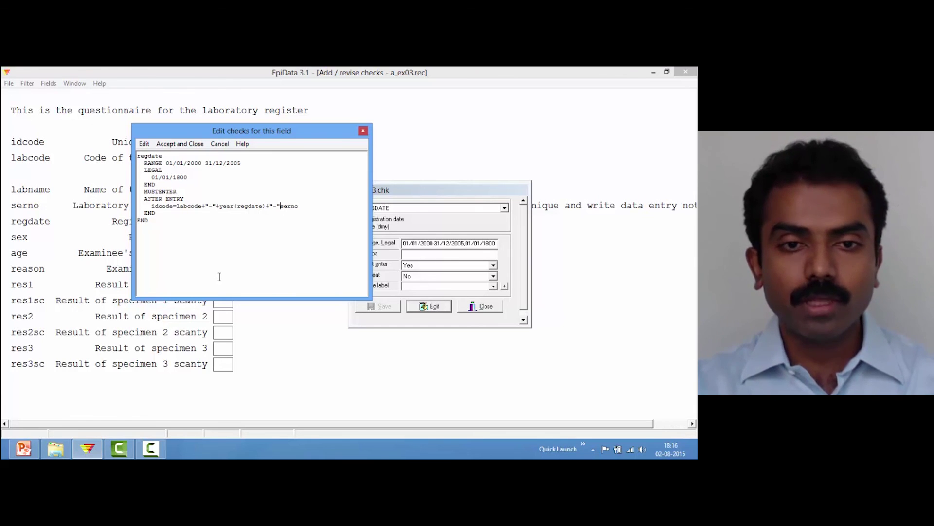
pyautogui.write('+')
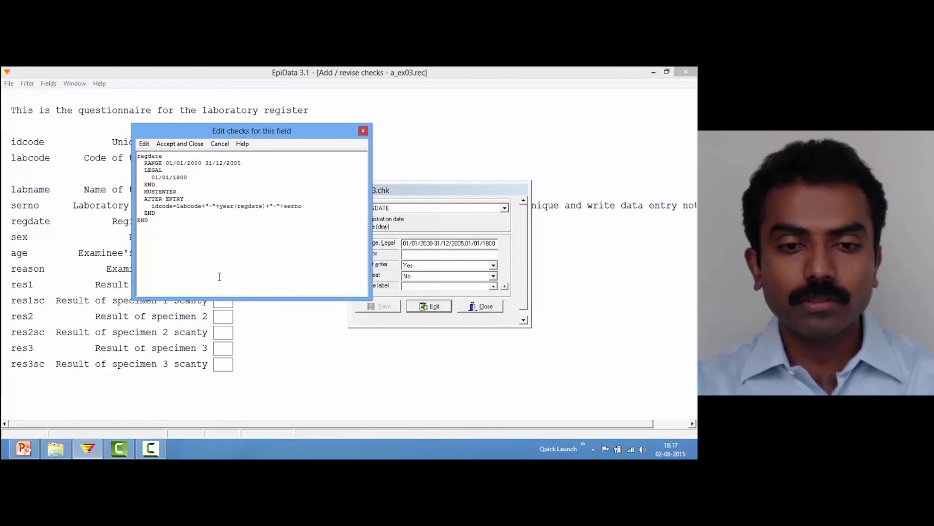
# - Accept and save the check code of the regdate field, and close the check editing of a_ex03.rec
pyautogui.press('Down')
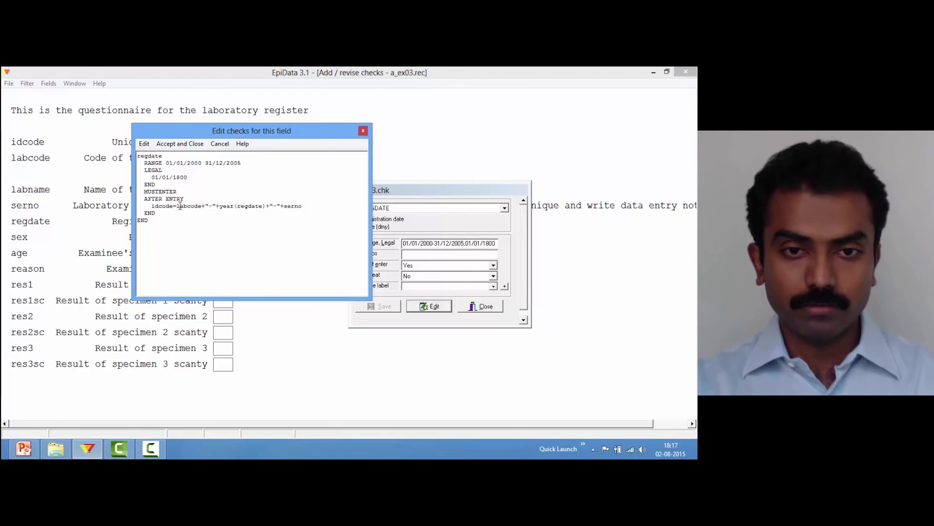
pyautogui.click(176, 144)
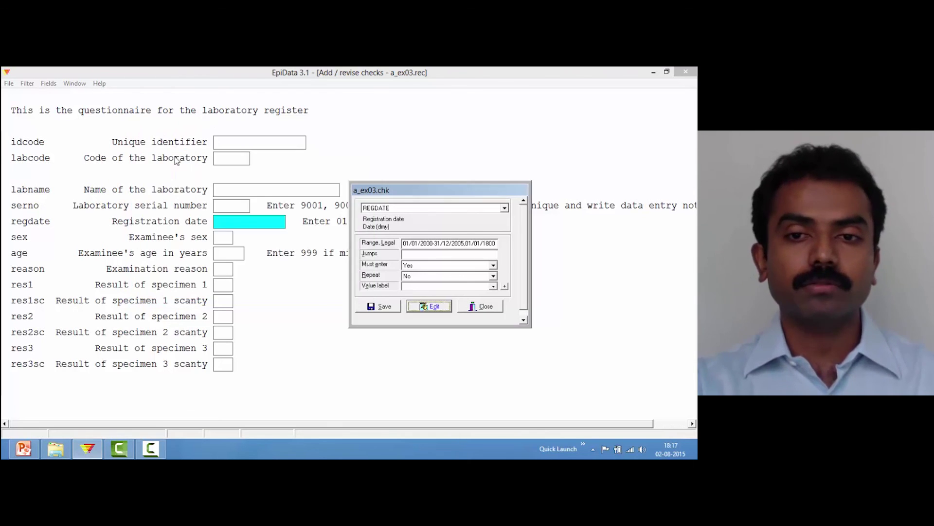
pyautogui.click(383, 306)
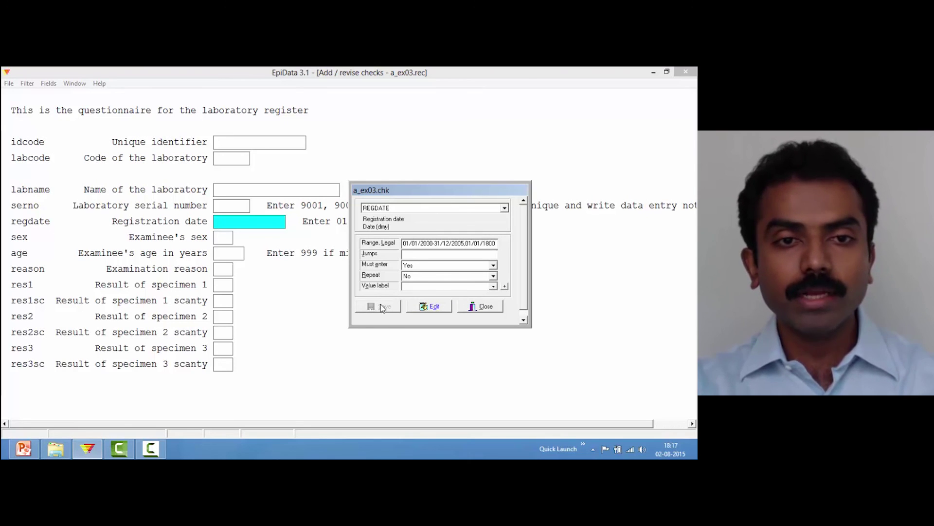
pyautogui.click(488, 309)
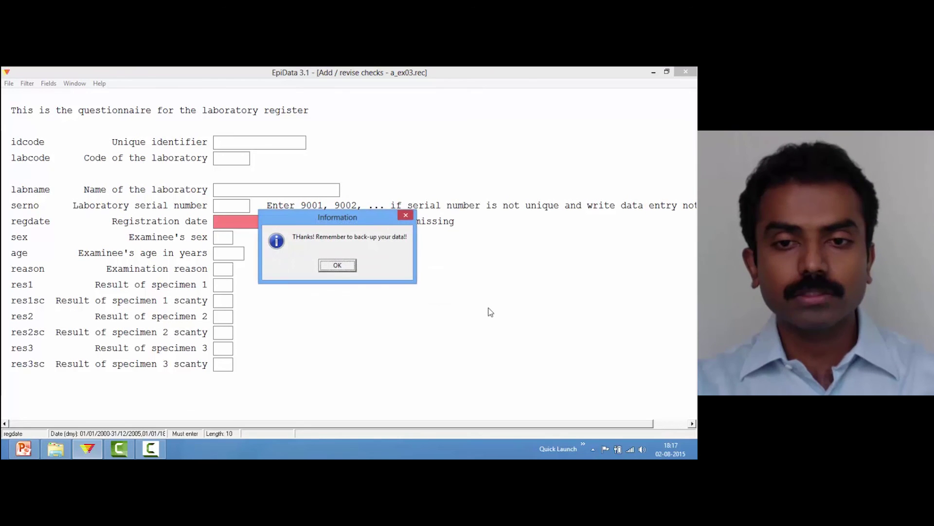
pyautogui.click(341, 266)
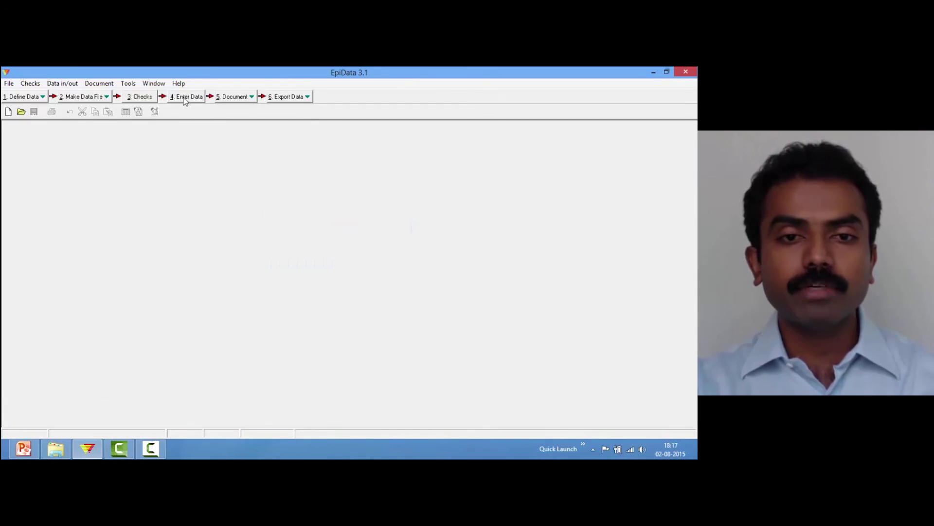
# - Open a_ex03.rec for data entry and dismiss the welcome message
pyautogui.click(185, 97)
pyautogui.click(281, 218)
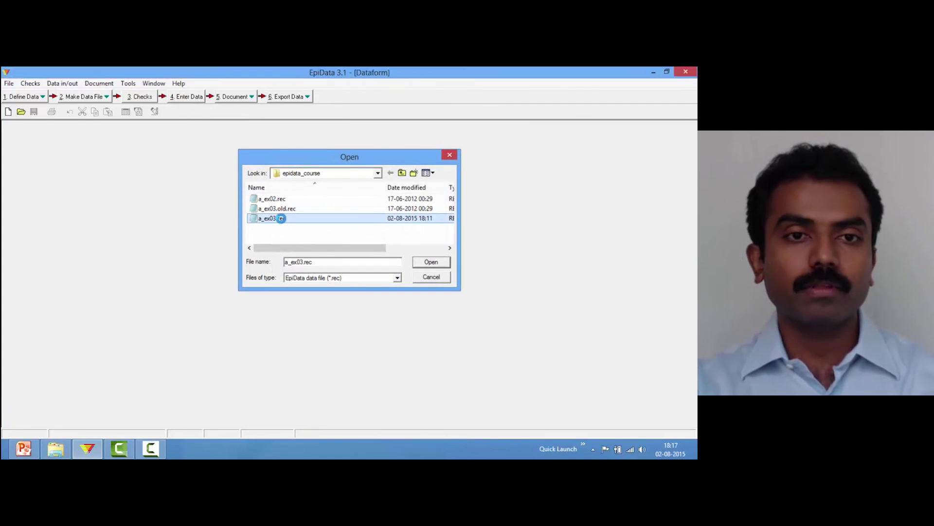
pyautogui.doubleClick(281, 218)
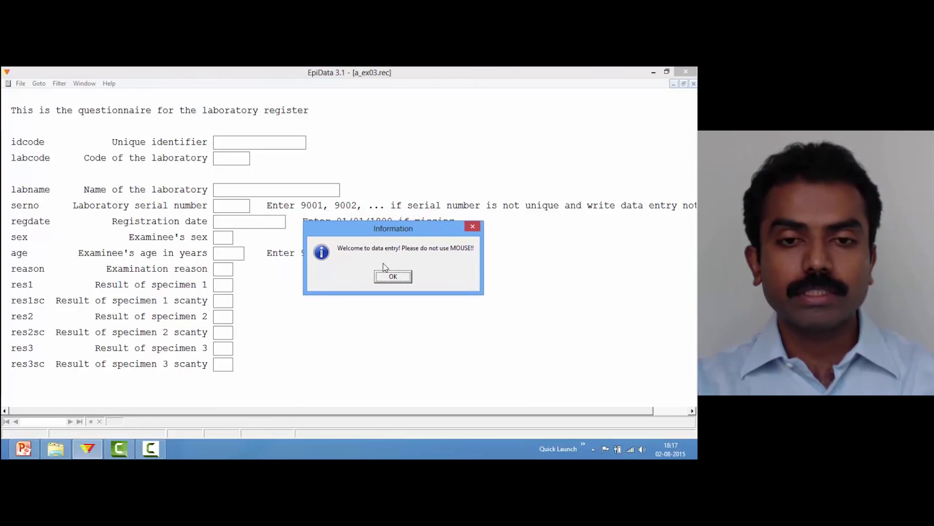
pyautogui.click(392, 276)
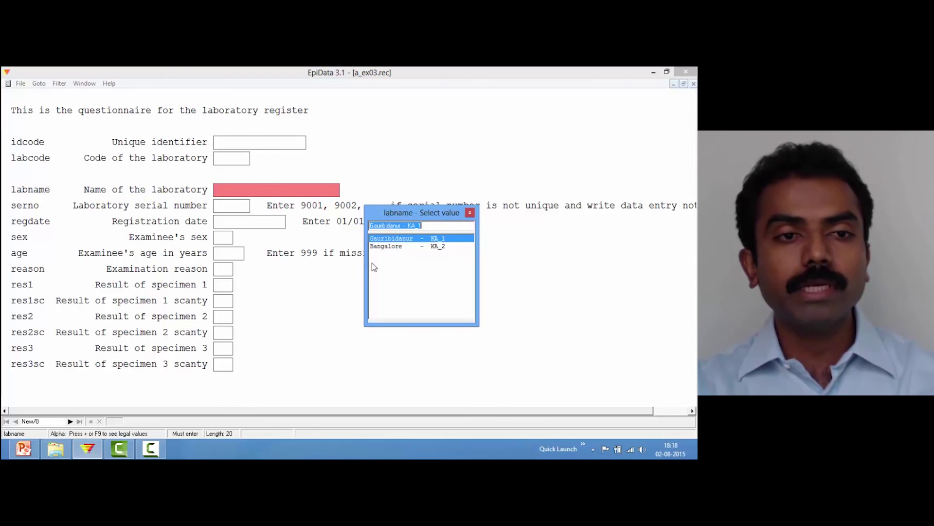
# - Fill a test record with laboratory name Gauribidanur, serial number 2344 and registration date 01/01/2001
pyautogui.press('Return')
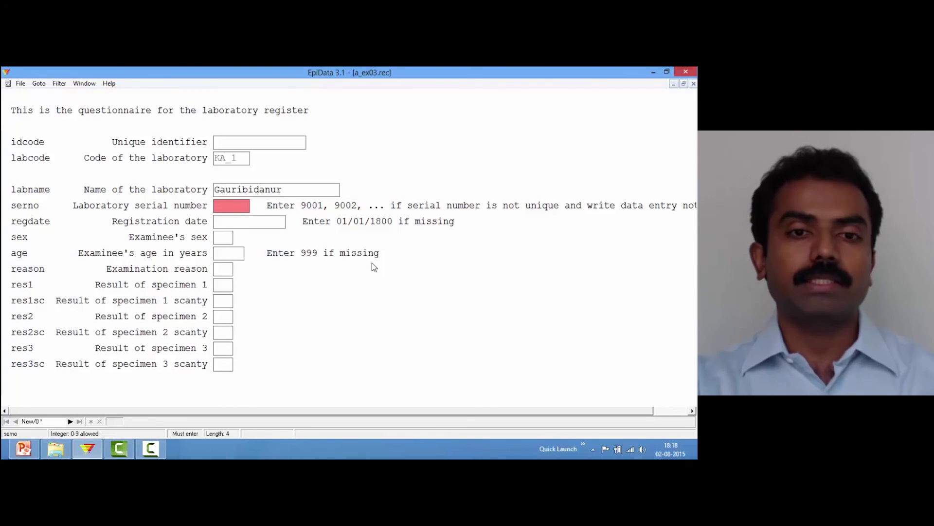
pyautogui.write('23')
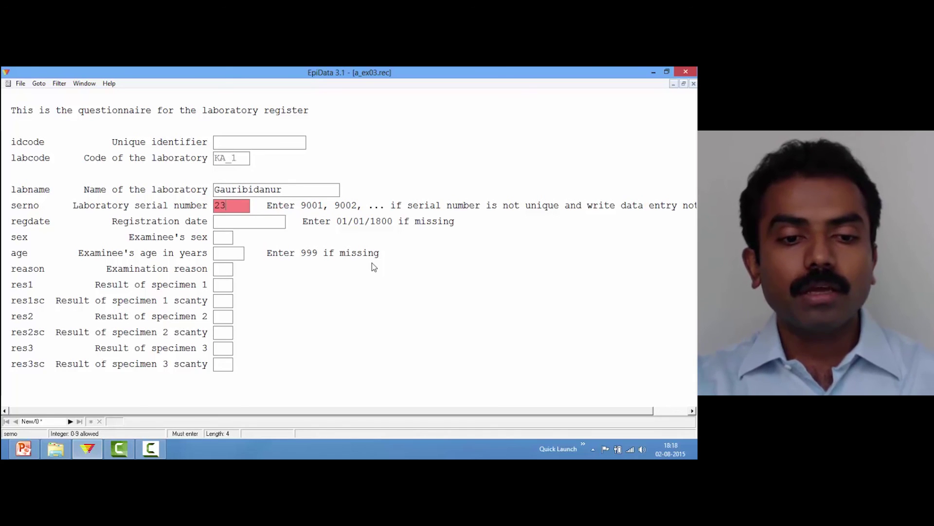
pyautogui.write('44')
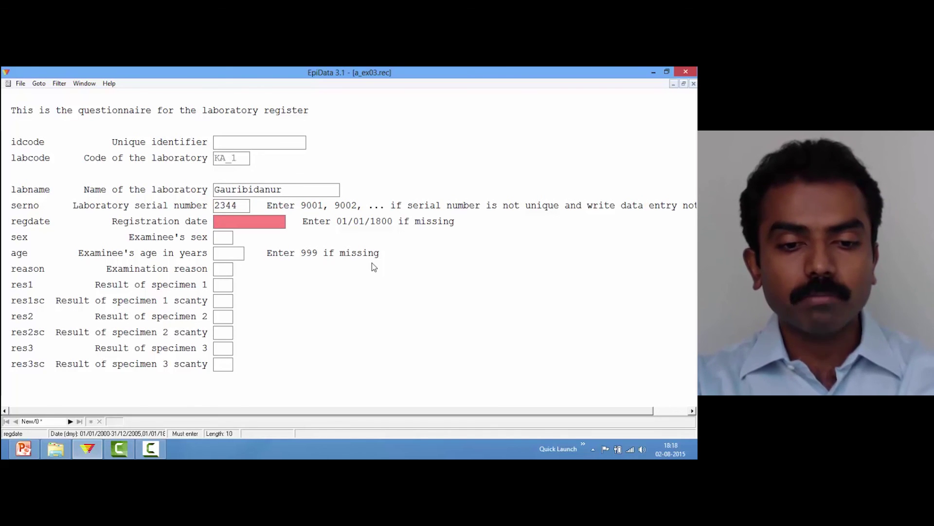
pyautogui.write('1/1')
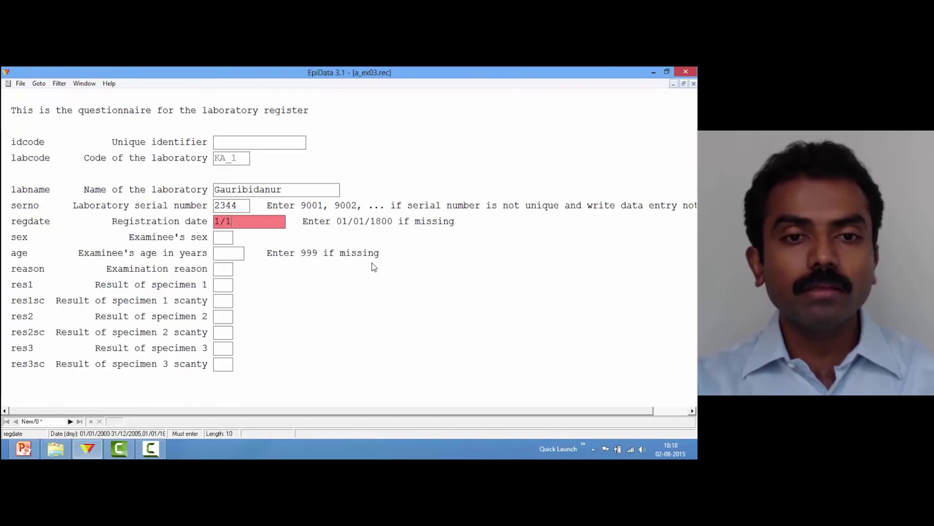
pyautogui.write('/1')
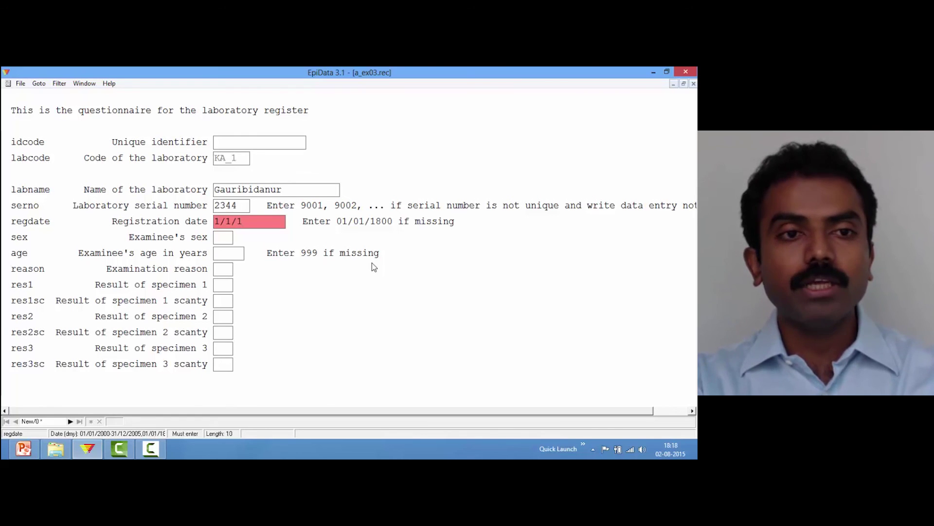
pyautogui.press('Return')
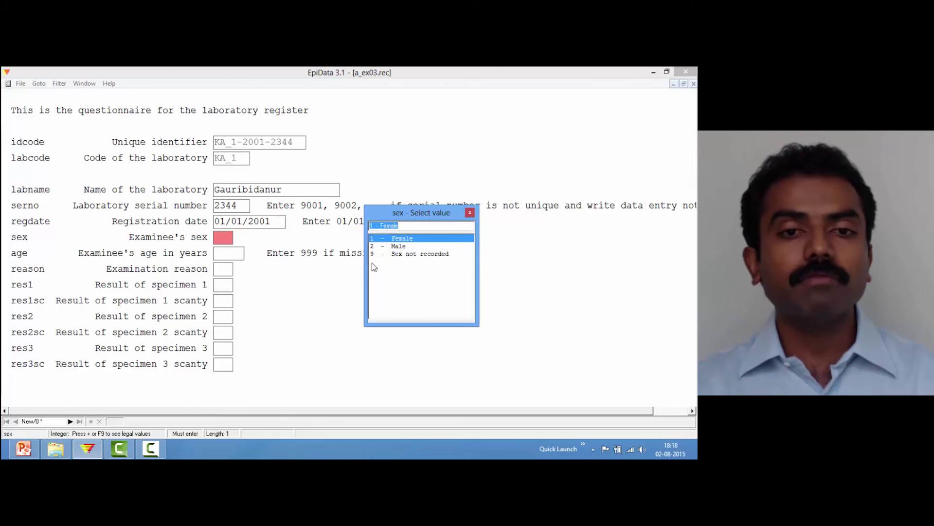
# - Dismiss the sex value list, change the laboratory serial number to 1 and re-enter the registration date to rebuild idcode
pyautogui.click(469, 212)
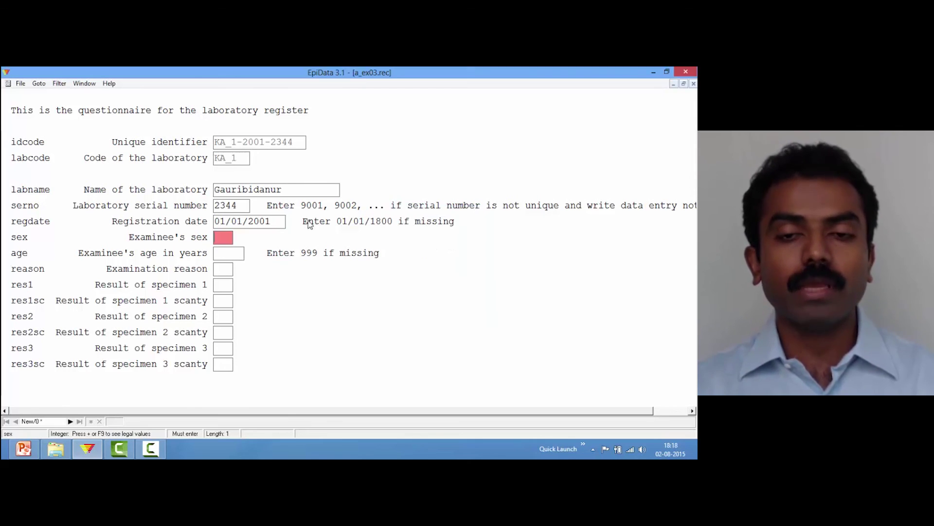
pyautogui.moveTo(238, 205); pyautogui.dragTo(213, 205)
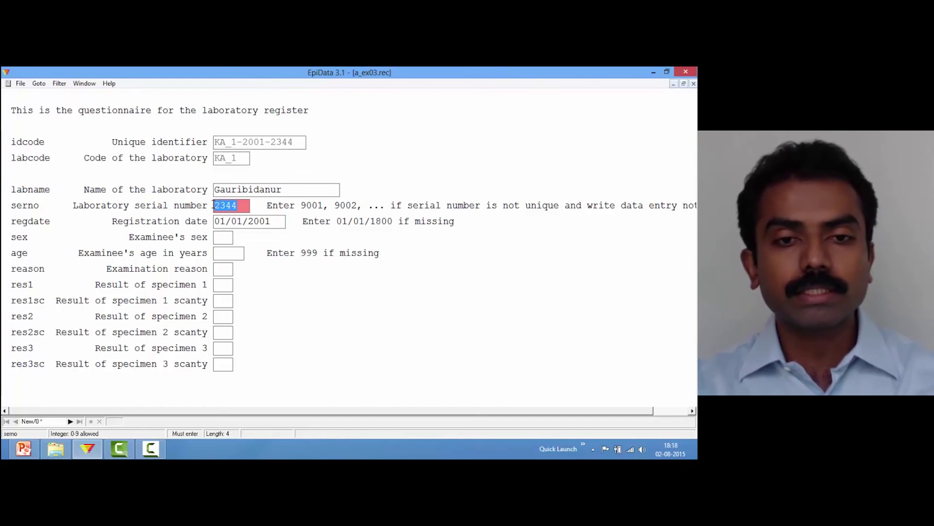
pyautogui.write('1')
pyautogui.press('Return')
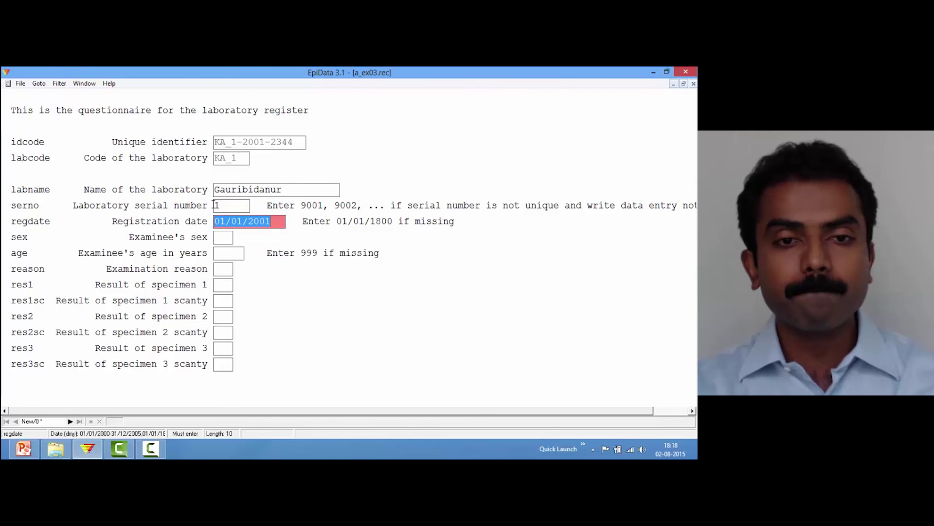
pyautogui.press('Return')
pyautogui.press('F9')
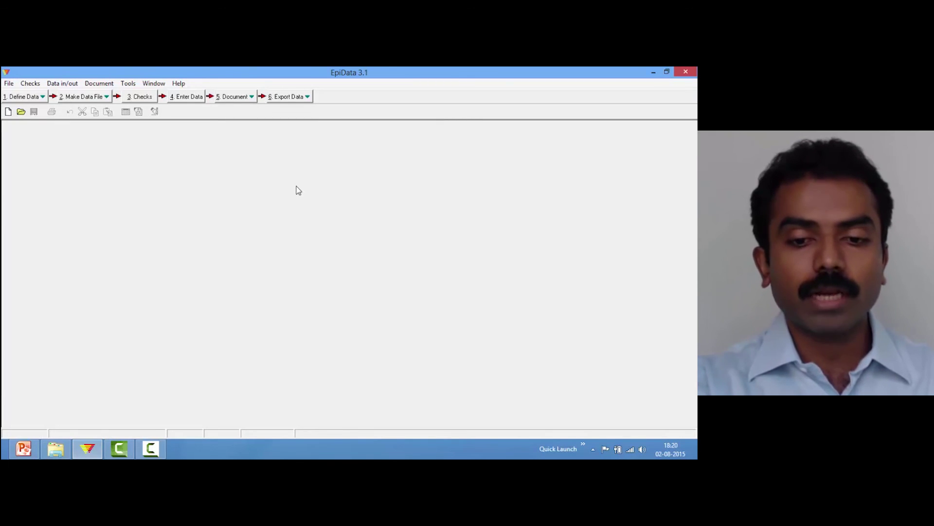
# - Open the check file a_ex03.chk for editing as text
pyautogui.click(9, 83)
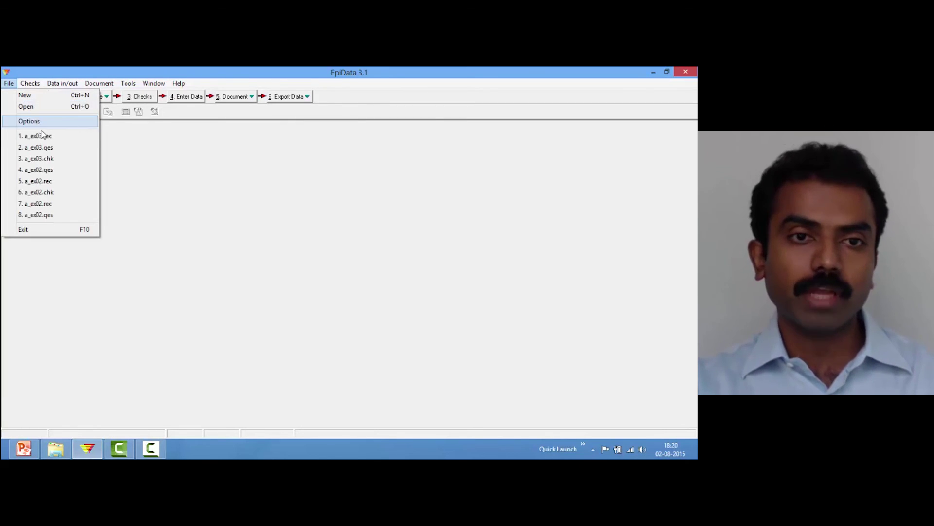
pyautogui.click(36, 106)
pyautogui.click(398, 278)
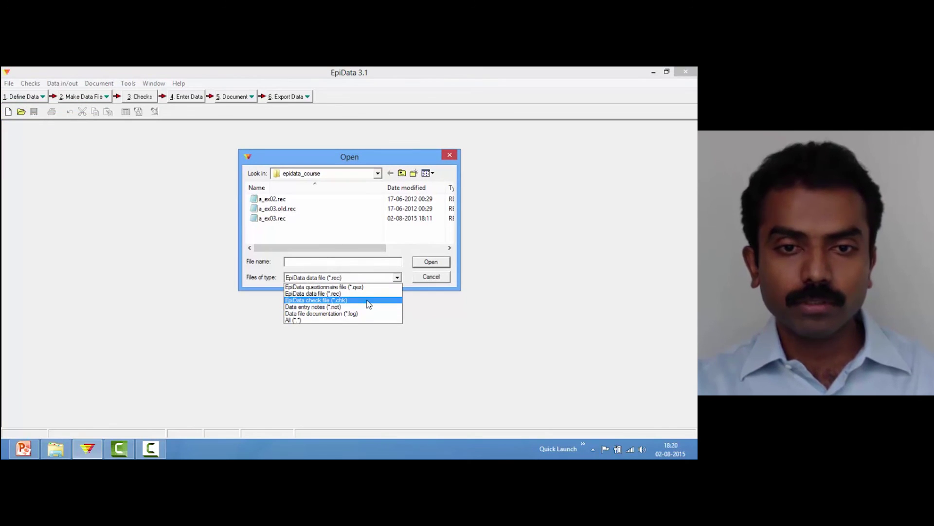
pyautogui.click(368, 303)
pyautogui.doubleClick(282, 209)
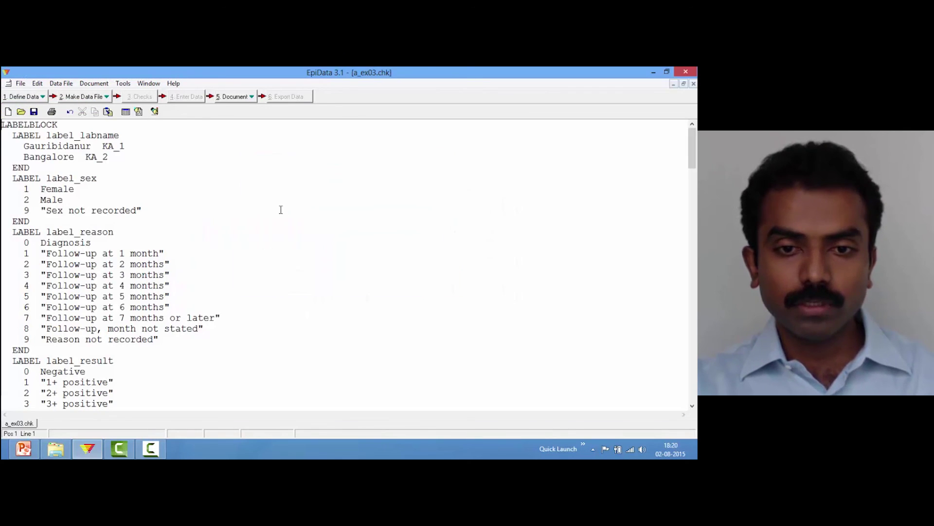
# - Change the condition in the AFTER RECORD block to test idcode=. instead of serno
pyautogui.moveTo(692, 146); pyautogui.dragTo(695, 213)
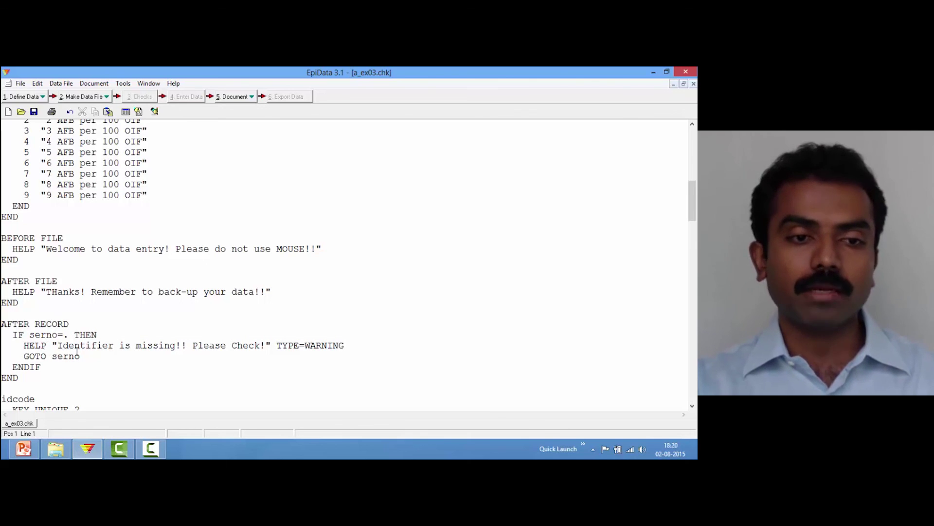
pyautogui.click(58, 335)
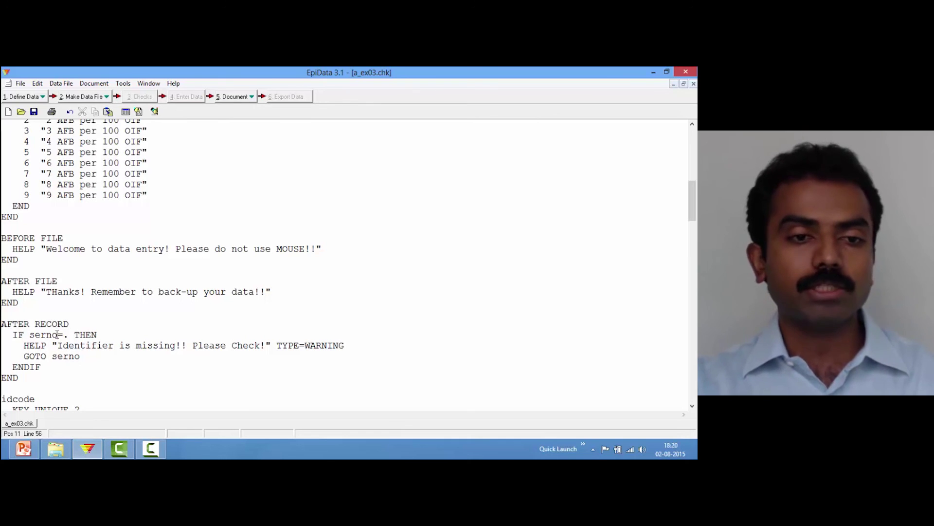
pyautogui.press('BackSpace')
pyautogui.press('BackSpace')
pyautogui.press('BackSpace')
pyautogui.press('BackSpace')
pyautogui.press('BackSpace')
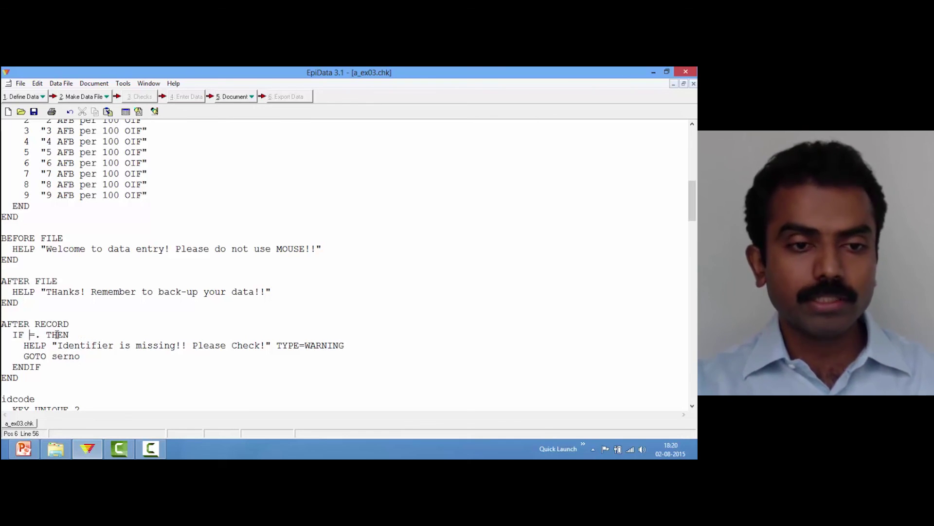
pyautogui.write('idcode')
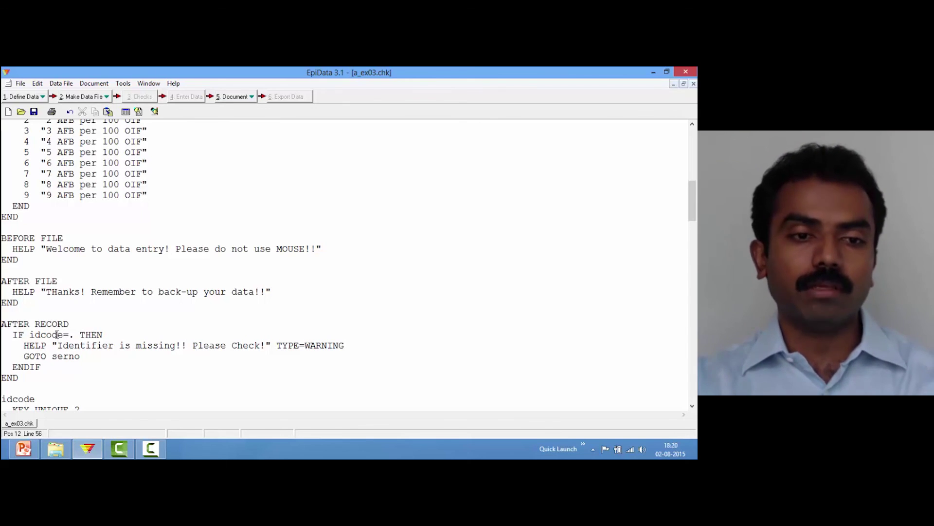
# - Change the GOTO target in the AFTER RECORD block to labname, and save and close the check file
pyautogui.press('Down')
pyautogui.press('Down')
pyautogui.press('Right')
pyautogui.press('Right')
pyautogui.press('Right')
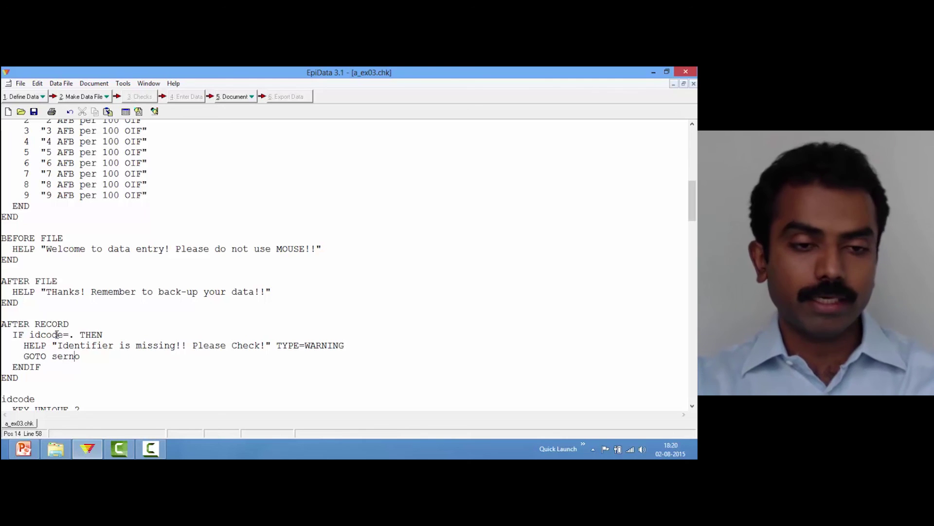
pyautogui.press('BackSpace')
pyautogui.press('BackSpace')
pyautogui.press('BackSpace')
pyautogui.press('BackSpace')
pyautogui.press('BackSpace')
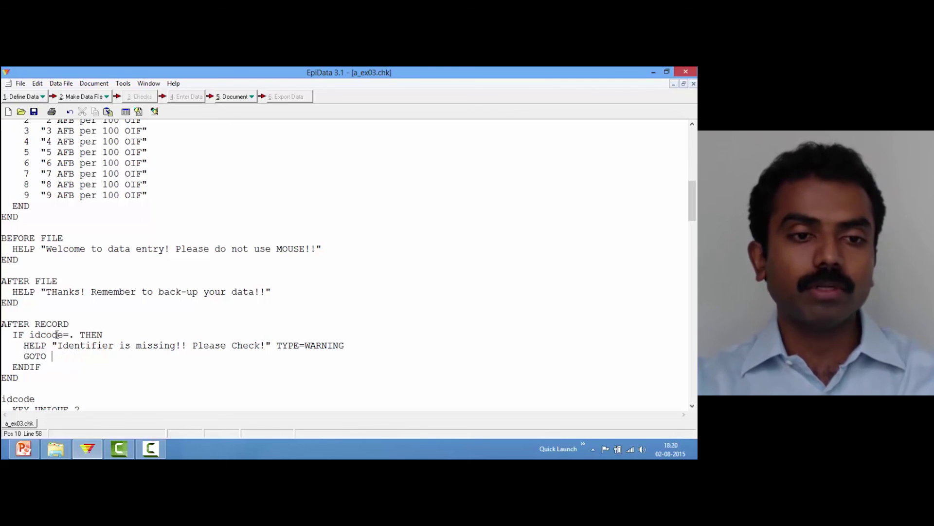
pyautogui.write('lab')
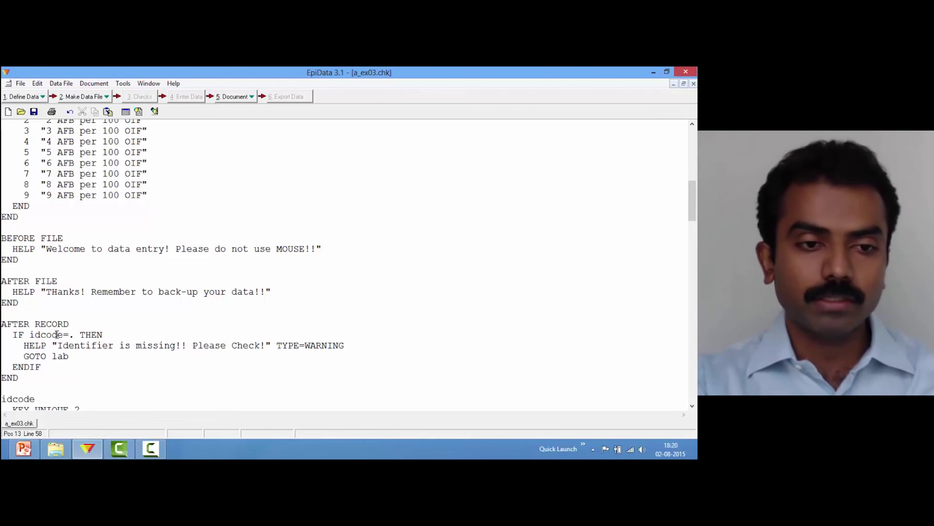
pyautogui.write('name')
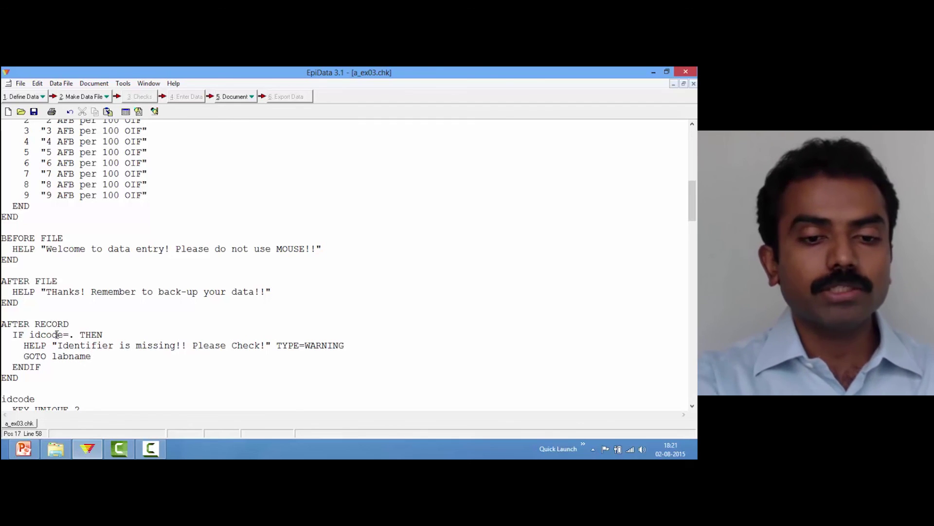
pyautogui.hotkey('ctrl', 'F4')
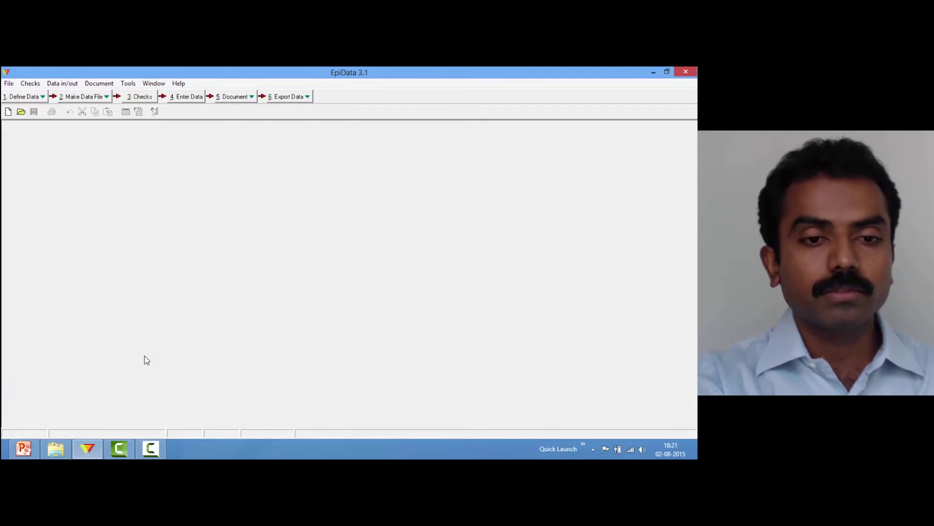
# - Open a_ex03.rec for data entry and dismiss the welcome message and the labname value list
pyautogui.click(185, 98)
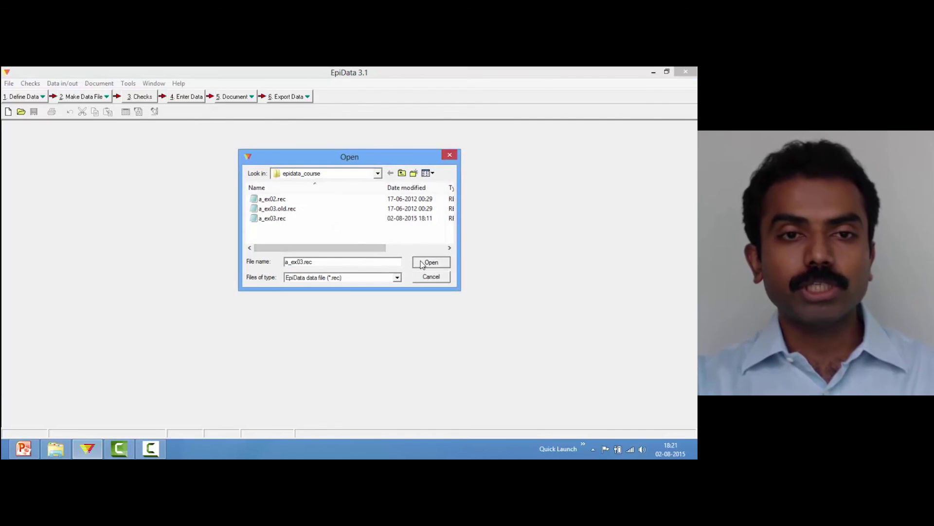
pyautogui.click(422, 263)
pyautogui.click(391, 273)
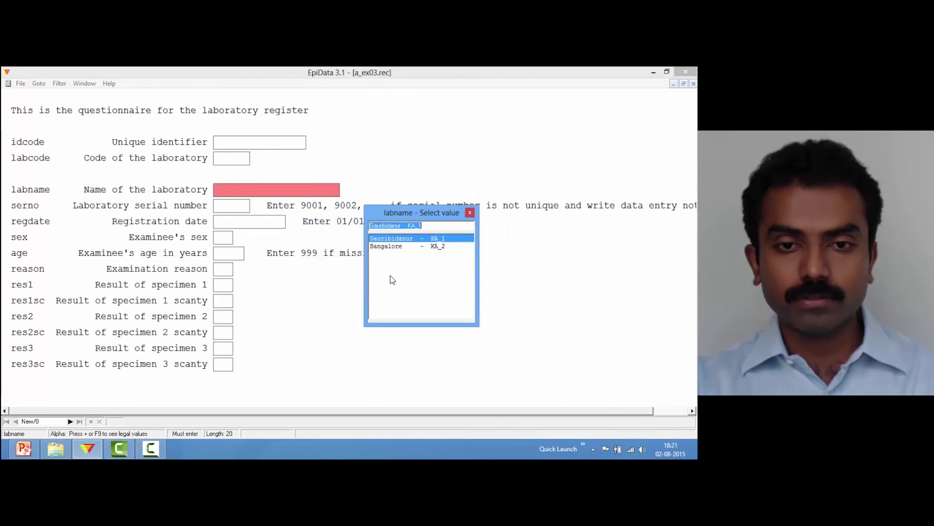
pyautogui.press('Escape')
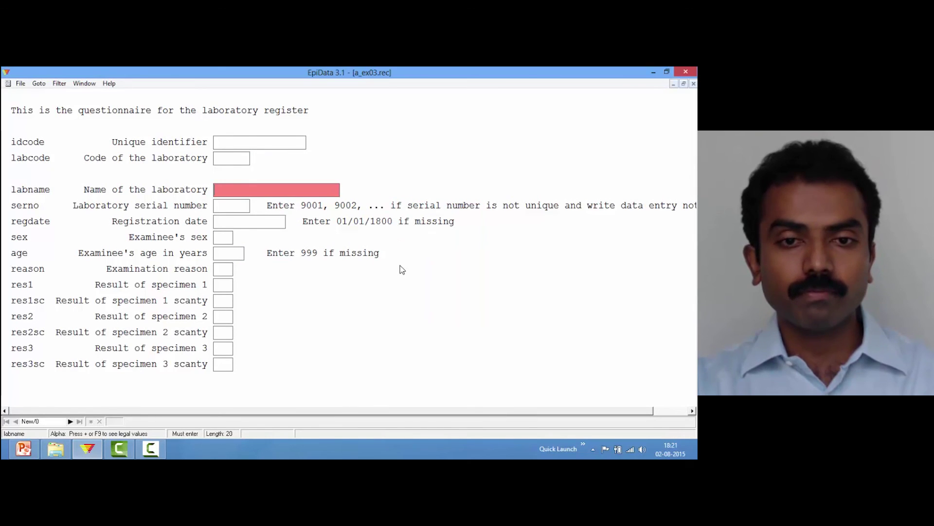
# - Set res3sc to 0, try to save the record without an identifier, and dismiss the warning
pyautogui.click(226, 366)
pyautogui.press('Return')
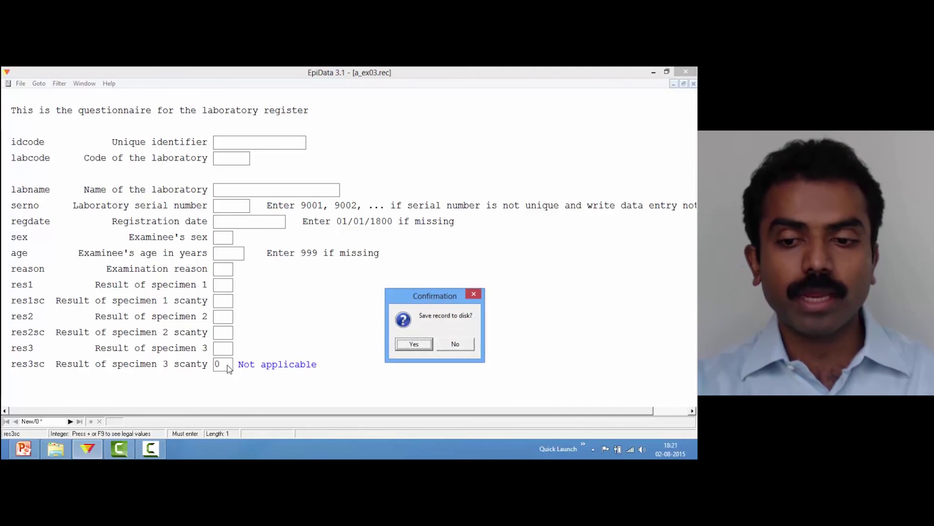
pyautogui.press('Return')
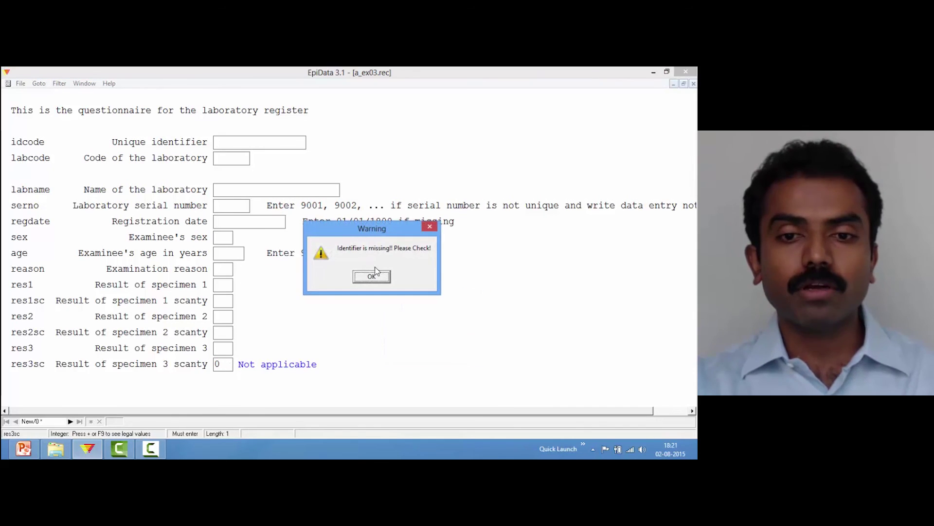
pyautogui.click(372, 276)
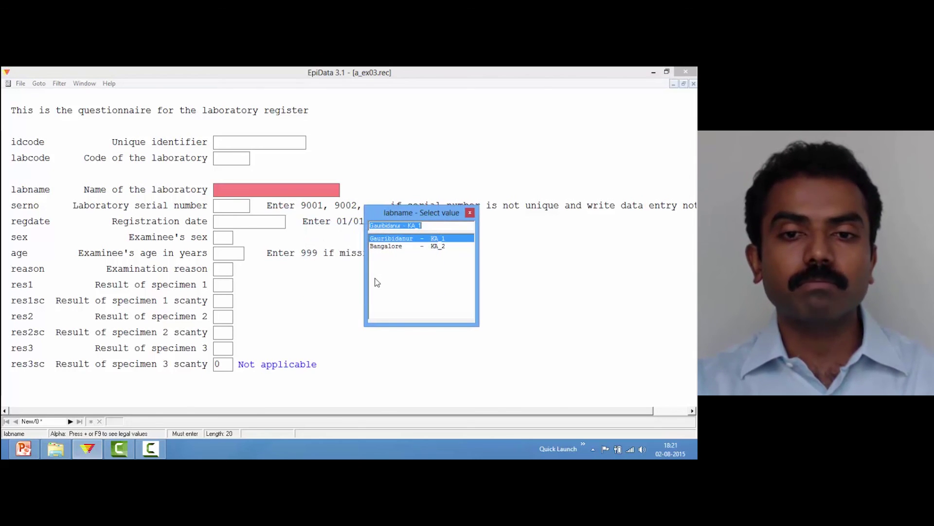
# - Fill the record with laboratory name Gauribidanur, serial number 22 and registration date 01/01/2001
pyautogui.press('Return')
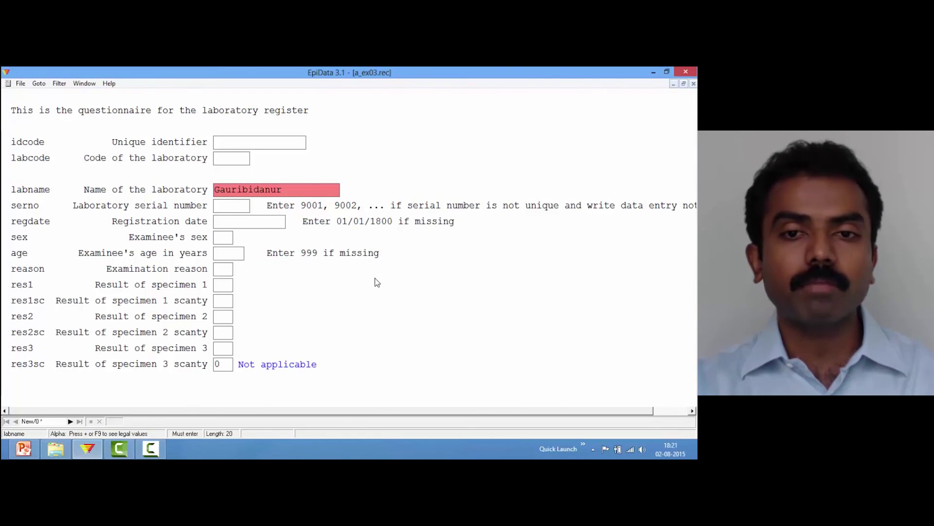
pyautogui.press('Return')
pyautogui.write('22')
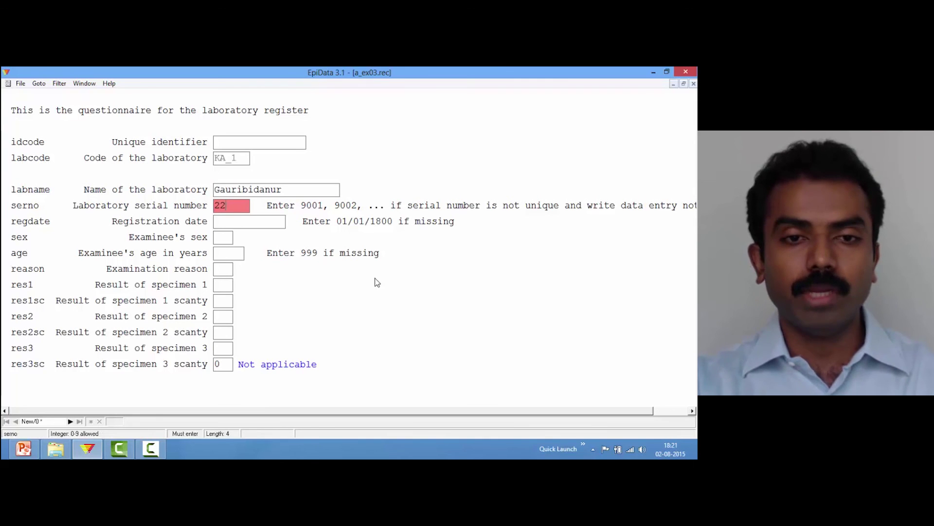
pyautogui.press('Return')
pyautogui.write('1')
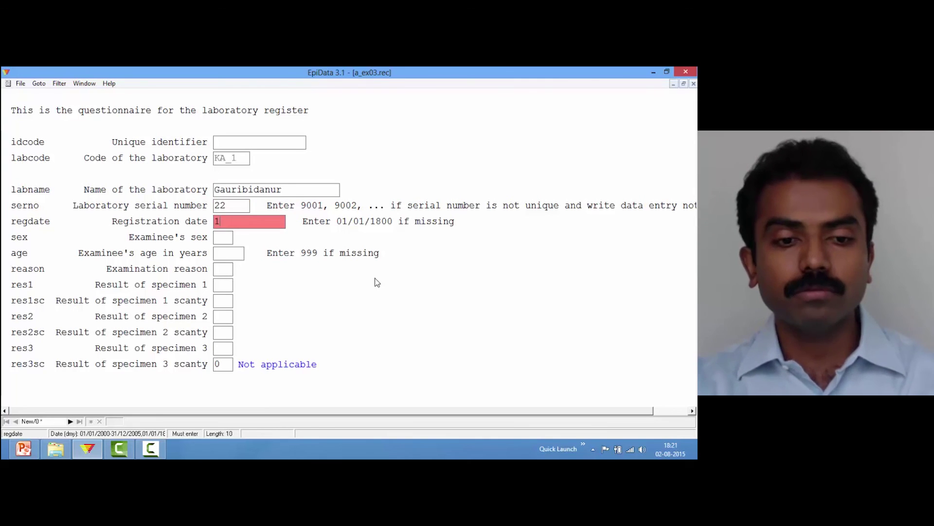
pyautogui.write('/01/2001')
pyautogui.press('Return')
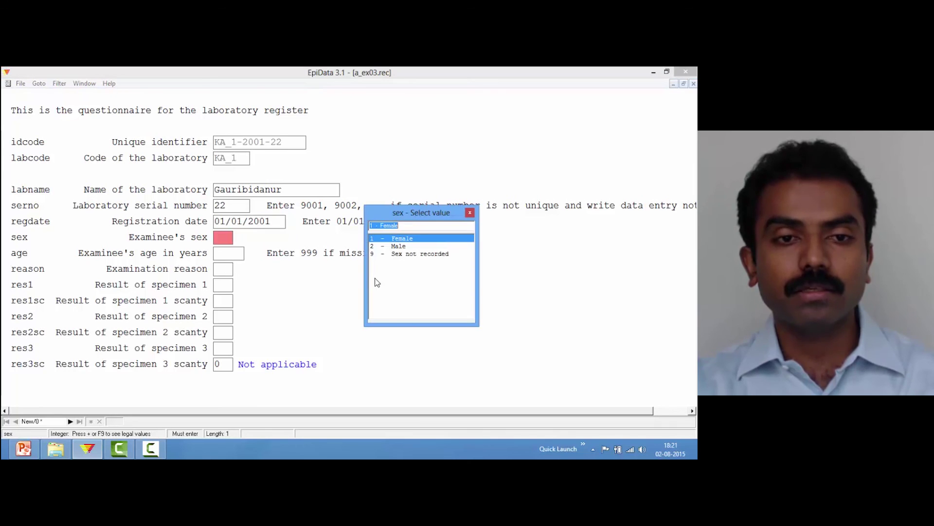
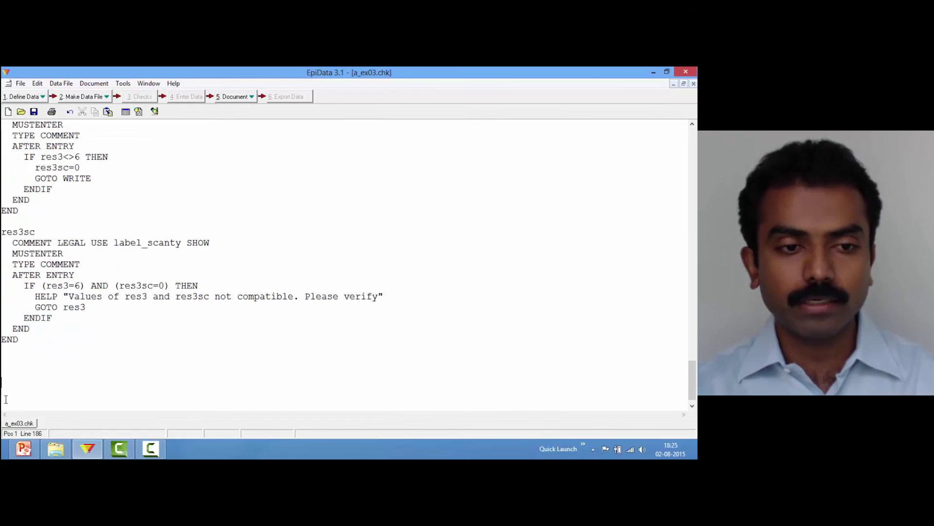
# - Add an empty BEFORE FILE ... END block after the res3sc block at the end of a_ex03.chk
pyautogui.write('BEF')
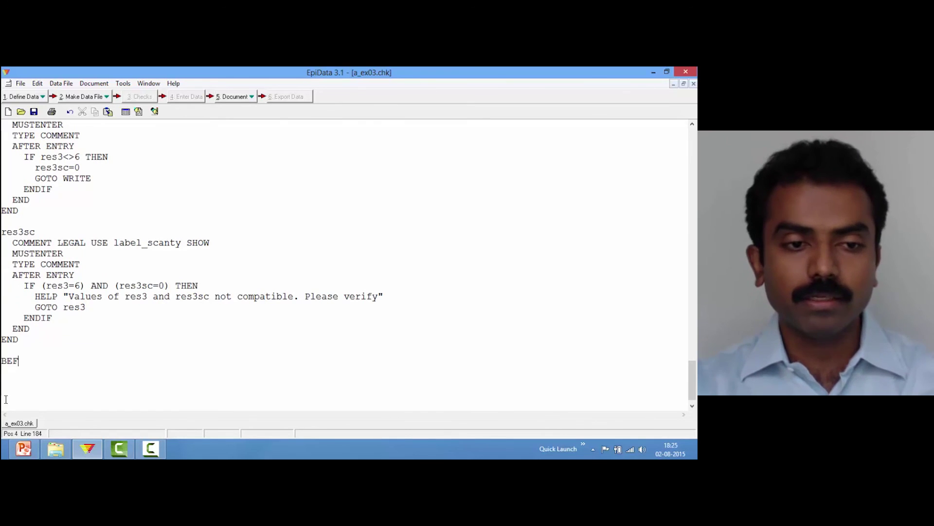
pyautogui.write('ORE FIEL')
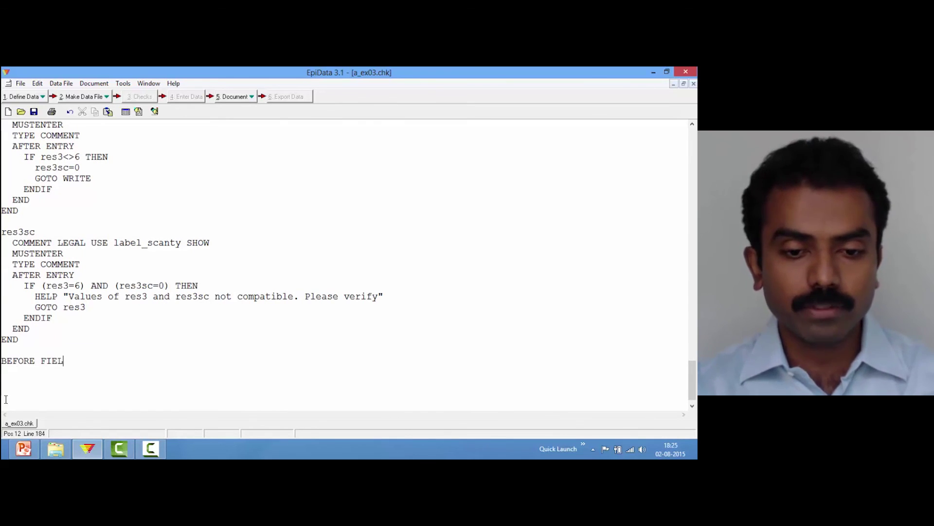
pyautogui.press('BackSpace')
pyautogui.press('BackSpace')
pyautogui.write('LE')
pyautogui.press('Return')
pyautogui.press('Return')
pyautogui.write('END')
pyautogui.press('Up')
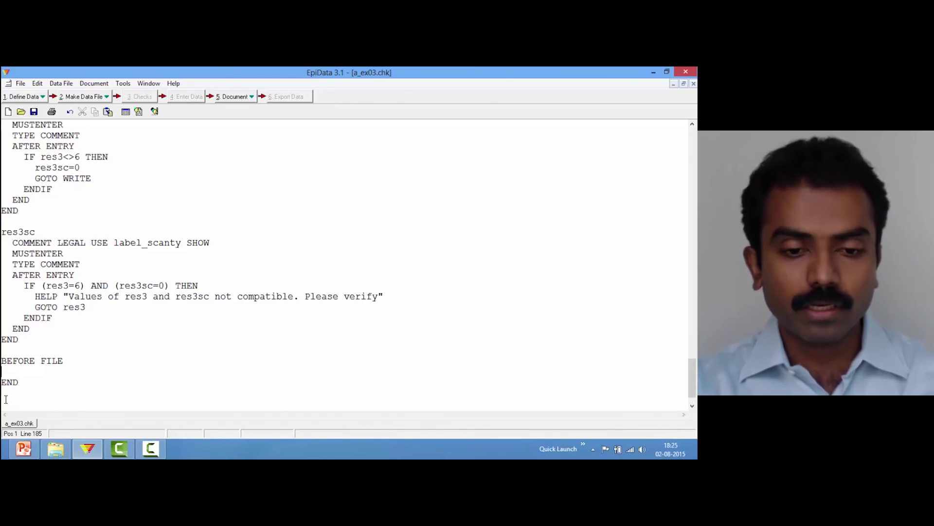
# - Start a DEFINE command inside the new BEFORE FILE block, indented by two spaces
pyautogui.write('DEFINE')
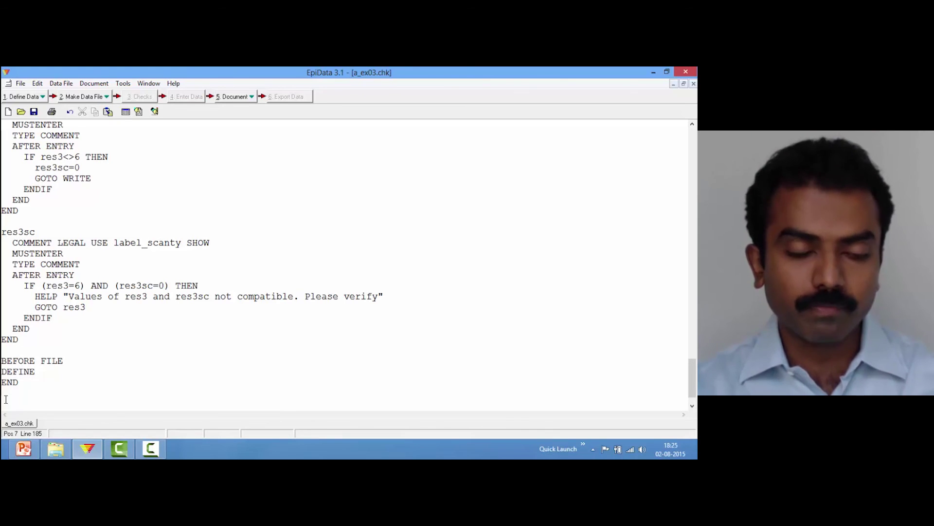
pyautogui.press('Home')
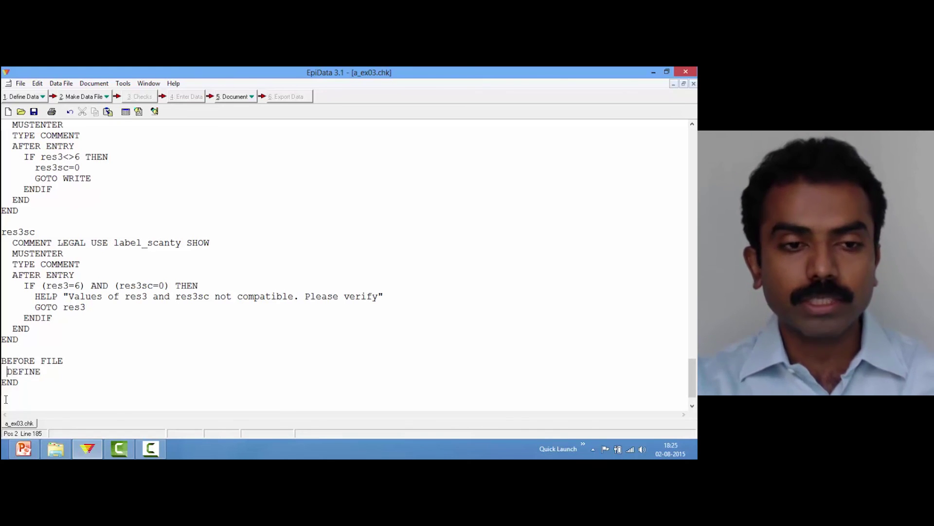
pyautogui.press('Right')
pyautogui.press('Right')
pyautogui.press('Right')
pyautogui.press('Right')
pyautogui.press('Right')
pyautogui.press('Right')
pyautogui.press('Left')
pyautogui.press('Left')
pyautogui.press('Left')
pyautogui.press('Left')
pyautogui.press('Up')
pyautogui.press('End')
pyautogui.press('Right')
pyautogui.press('Right')
pyautogui.press('Right')
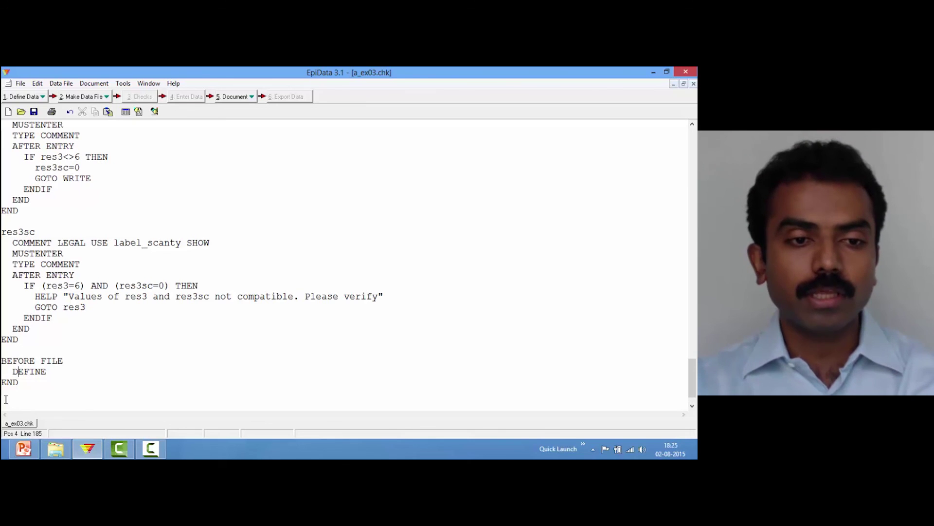
pyautogui.press('Right')
pyautogui.press('Right')
pyautogui.press('Right')
pyautogui.press('Right')
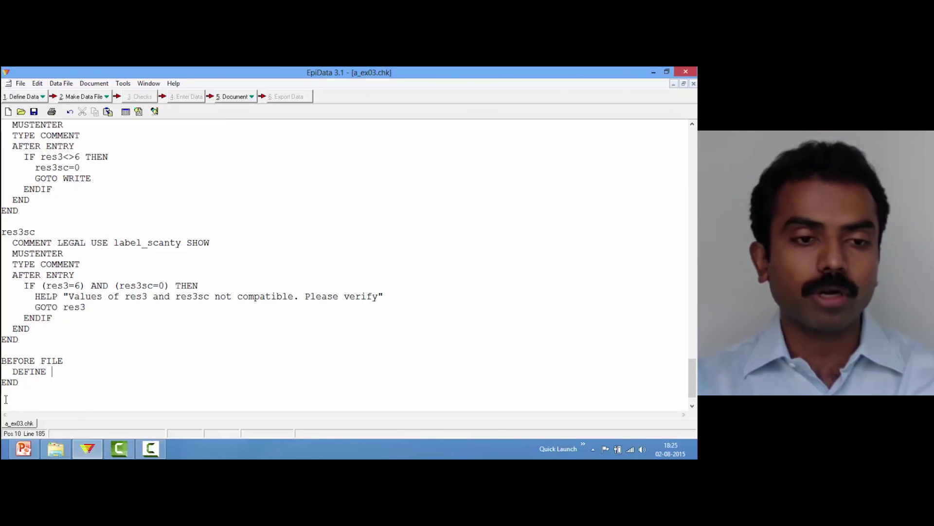
# - Complete the DEFINE command with the variable sernoTemp, a four-digit format ____ and GLOBAL scope
pyautogui.write('serno')
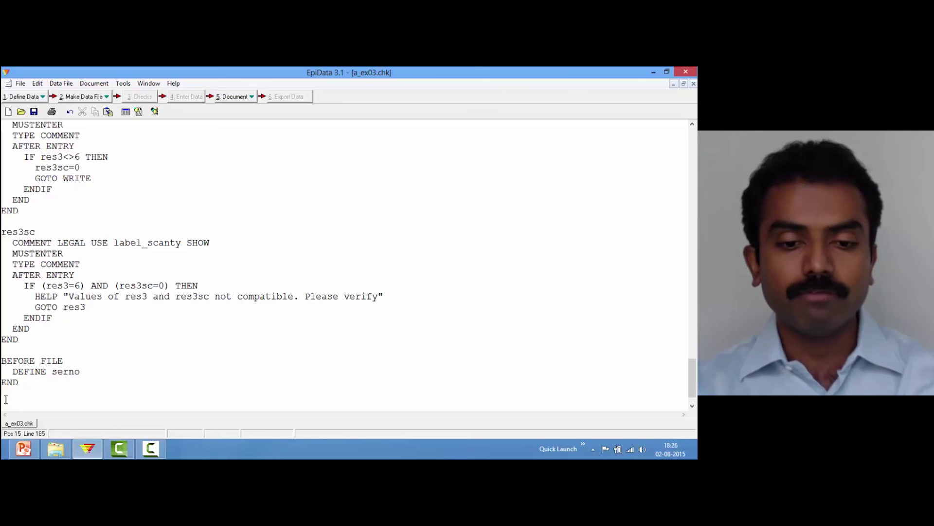
pyautogui.write('Temp')
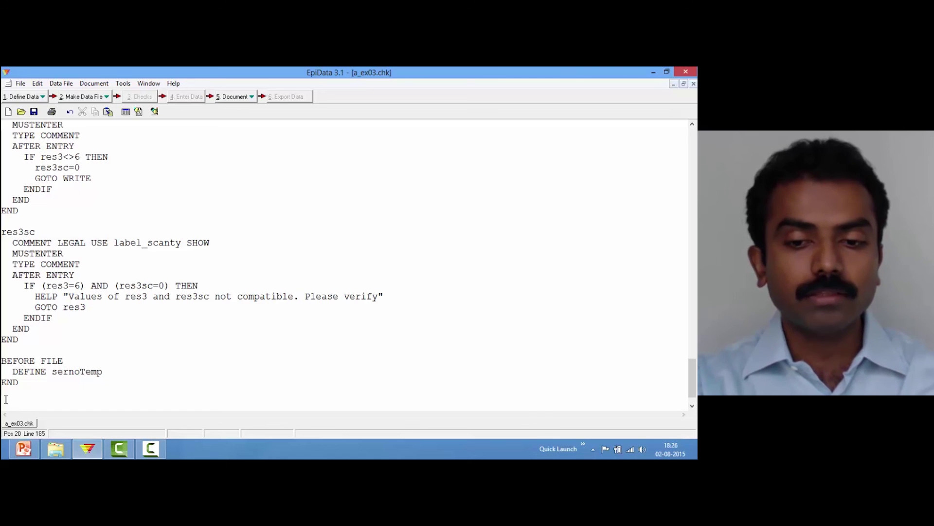
pyautogui.write('____')
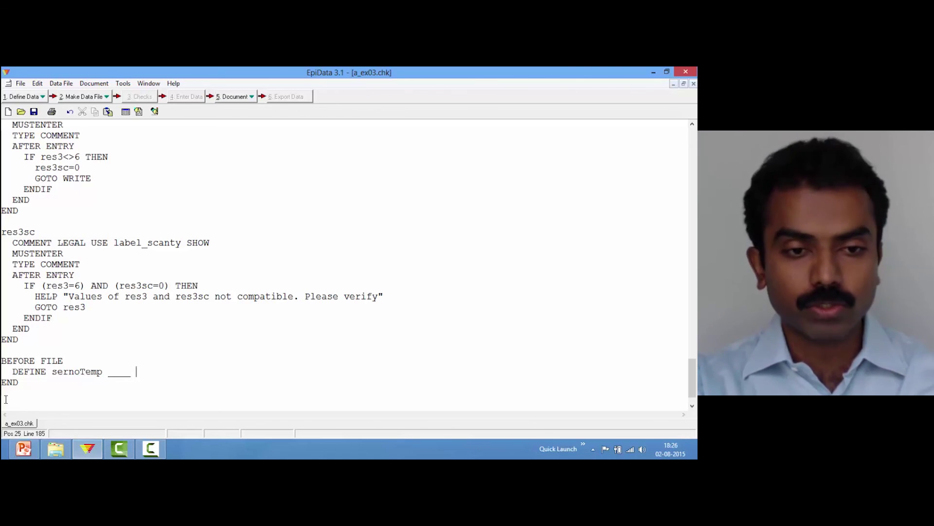
pyautogui.write(' GLOBA')
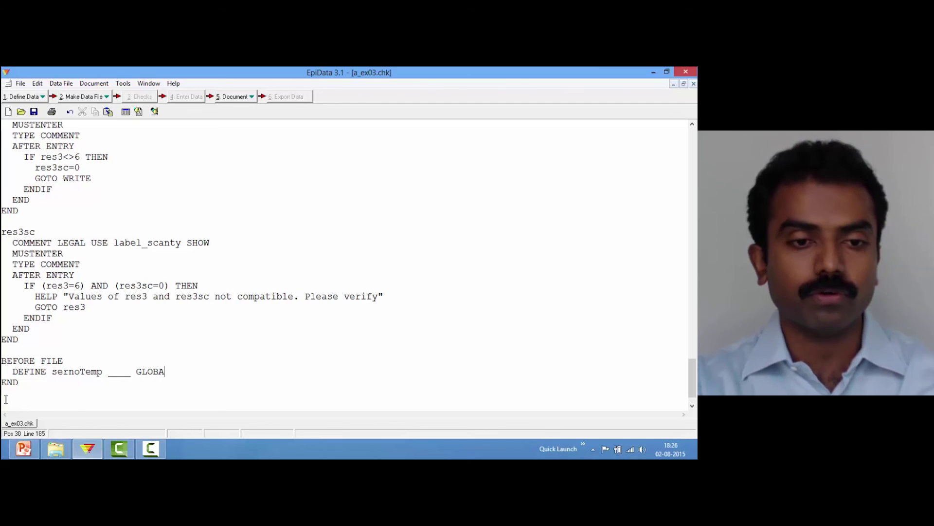
pyautogui.write('L')
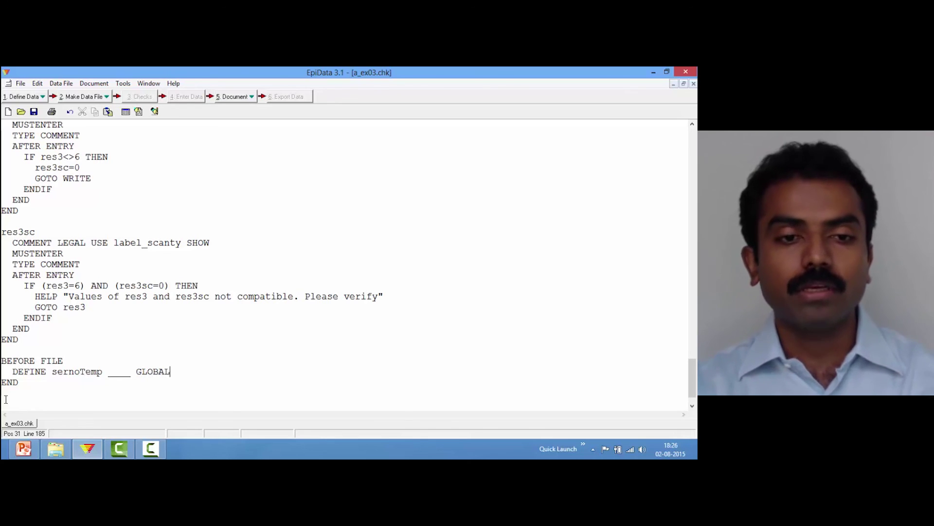
pyautogui.press('Up')
pyautogui.press('Up')
pyautogui.press('Up')
pyautogui.press('Up')
pyautogui.press('Up')
pyautogui.press('Up')
pyautogui.press('Up')
pyautogui.press('Up')
pyautogui.press('Up')
pyautogui.press('Up')
pyautogui.press('Up')
pyautogui.press('Up')
pyautogui.press('Up')
pyautogui.press('Up')
pyautogui.press('Up')
pyautogui.press('Up')
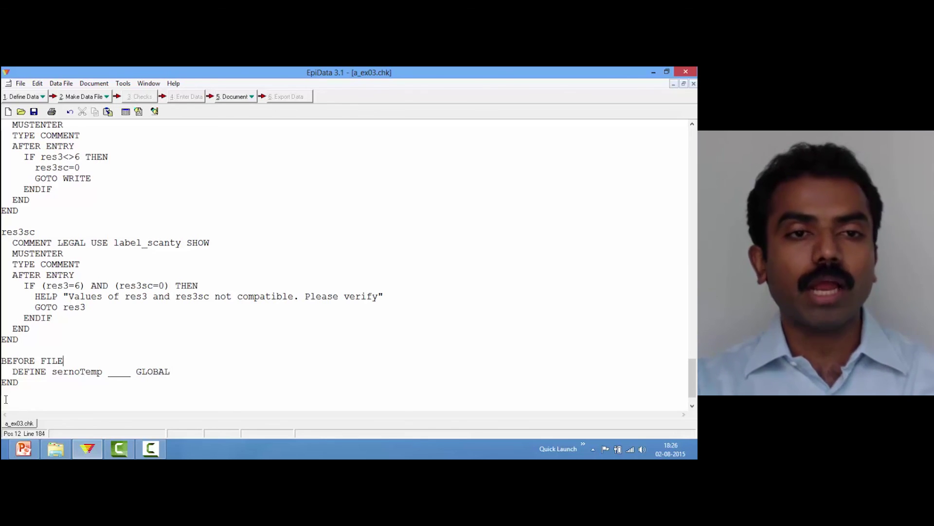
pyautogui.press('Up')
pyautogui.press('Up')
pyautogui.press('Up')
pyautogui.press('Up')
pyautogui.press('End')
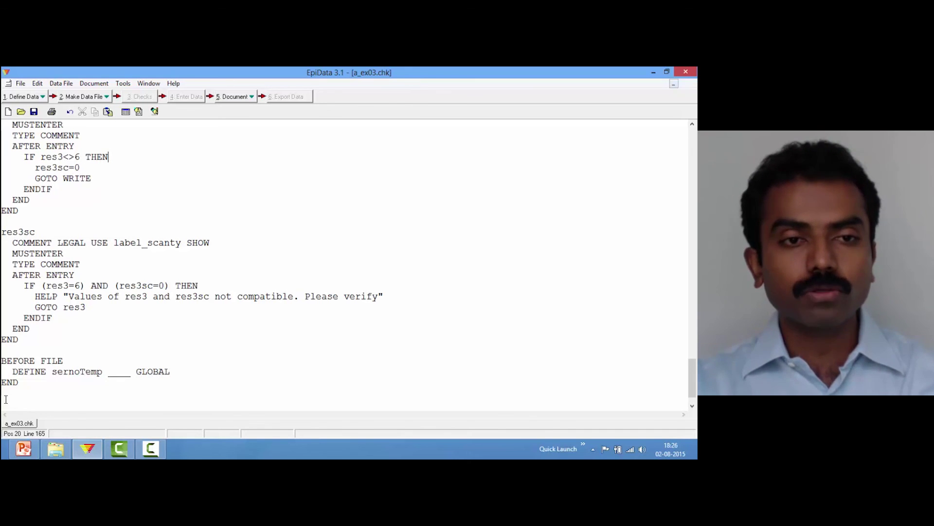
# - Close a_ex03.chk and open the serno field's checks for the data file a_ex03.rec for editing
pyautogui.hotkey('ctrl', 'F4')
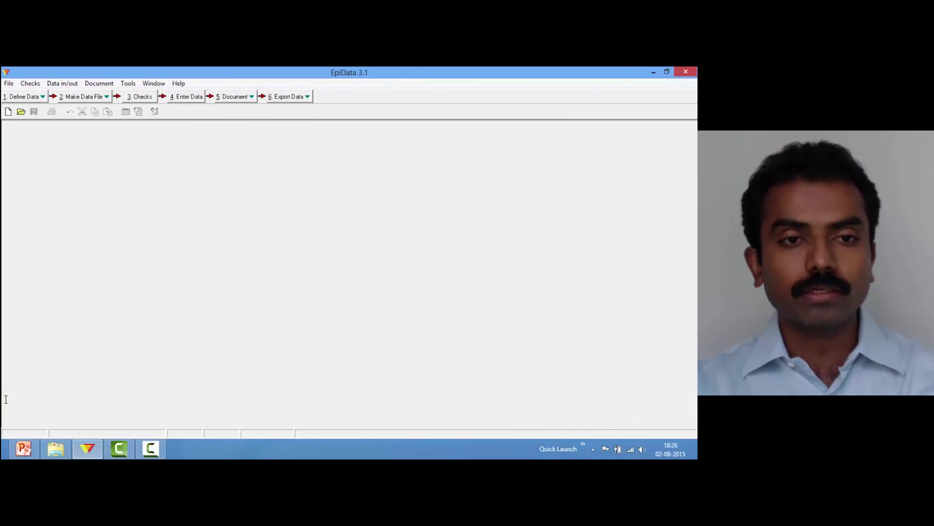
pyautogui.click(145, 99)
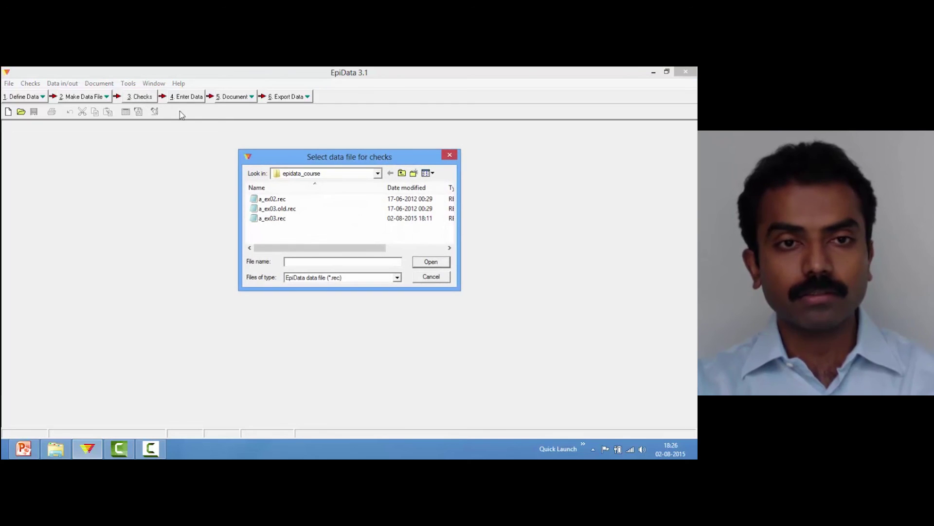
pyautogui.doubleClick(275, 218)
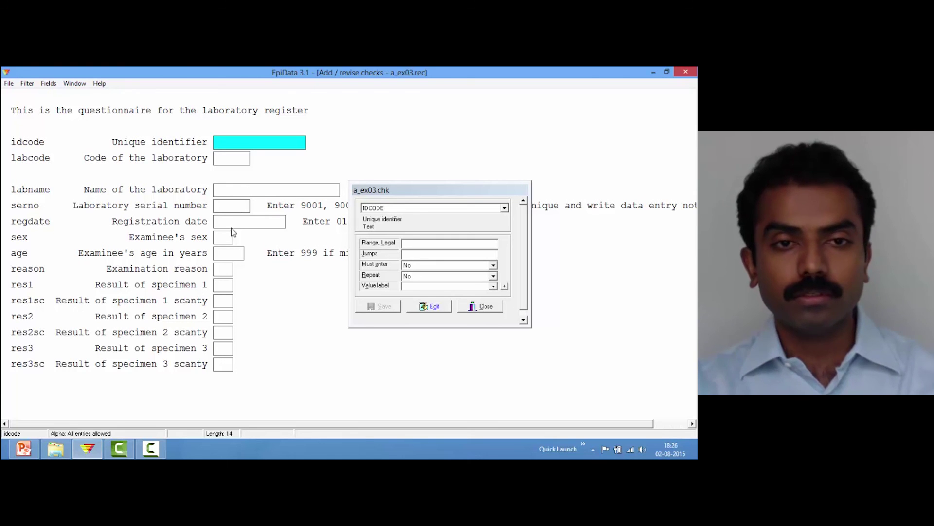
pyautogui.click(231, 209)
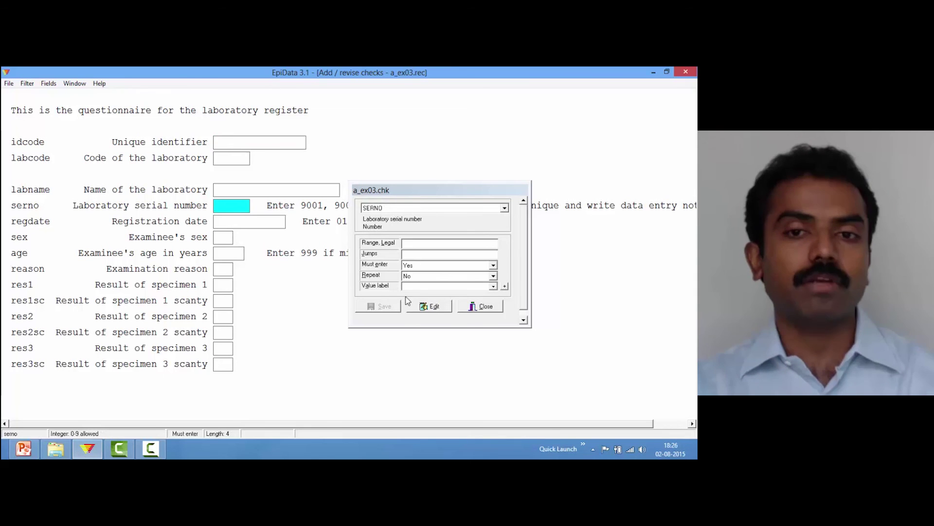
pyautogui.click(430, 306)
# - Add the assignment sernoTemp=serno below MUSTENTER in the serno checks
pyautogui.click(178, 162)
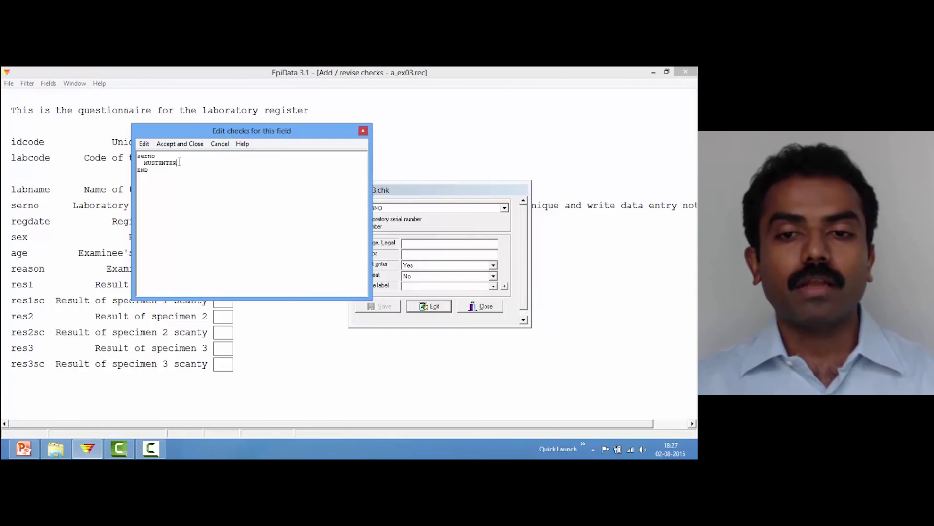
pyautogui.press('Return')
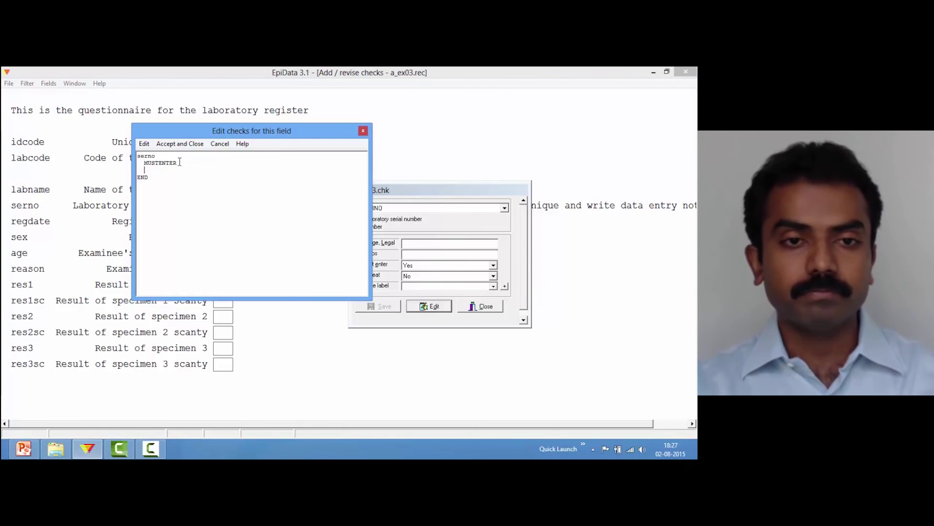
pyautogui.write('s')
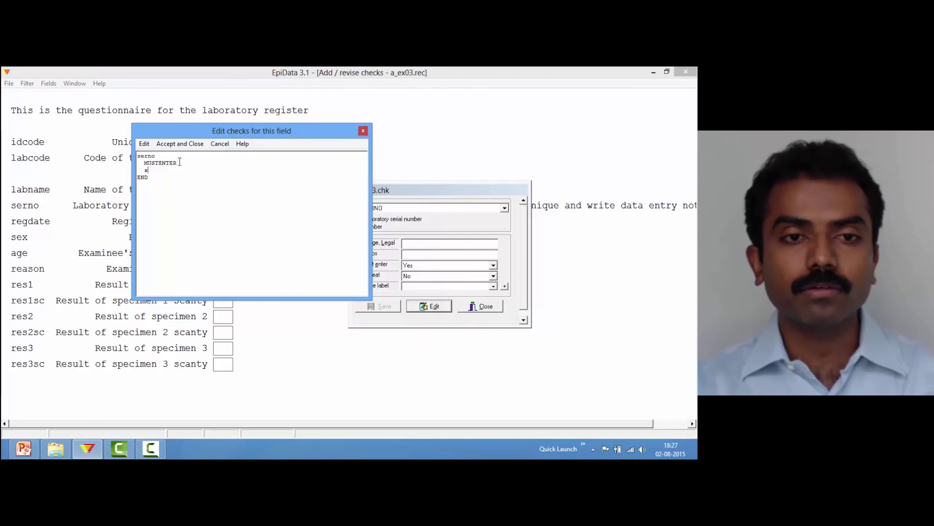
pyautogui.write('ernoTem')
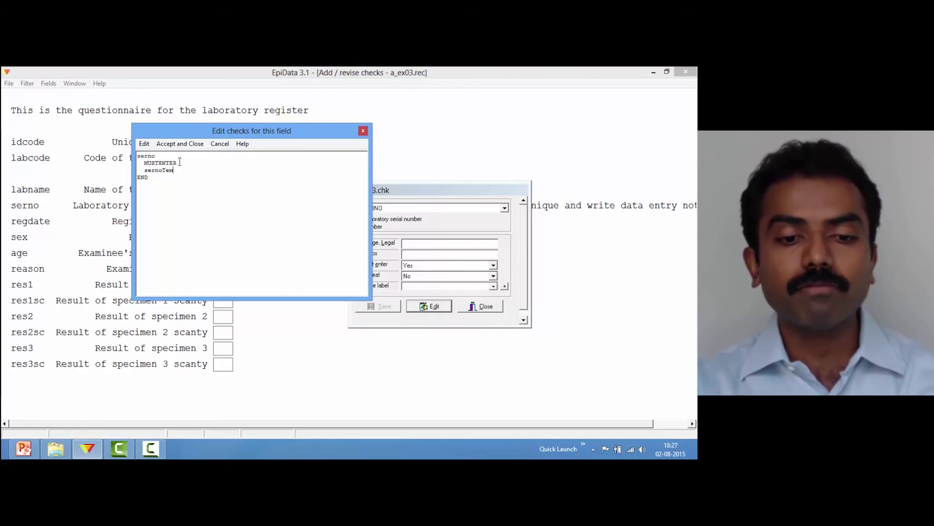
pyautogui.write('p=serno')
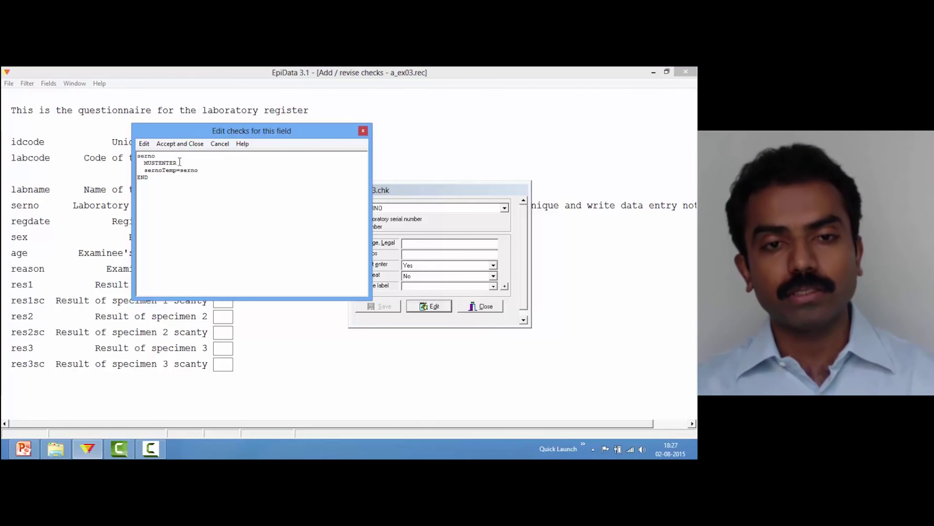
# - Add the condition IF serno<1000 THEN on a new line below the sernoTemp=serno assignment
pyautogui.press('Return')
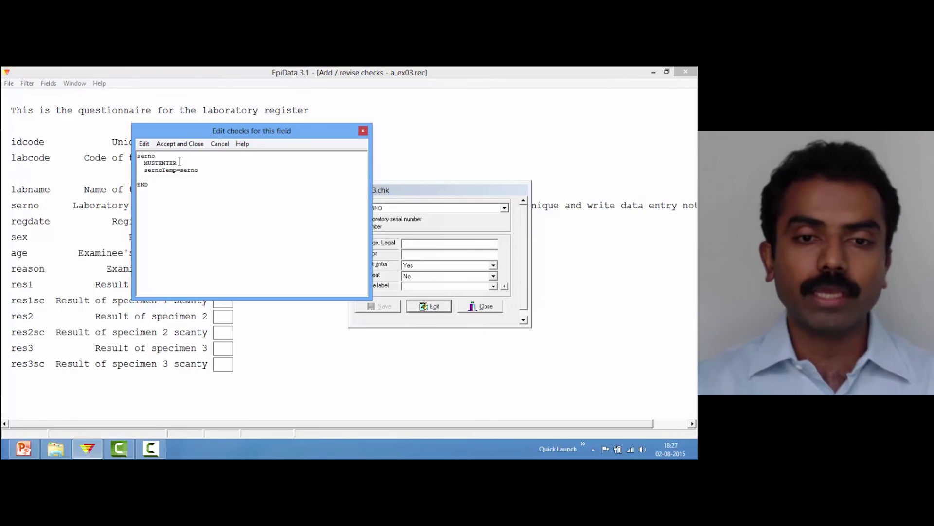
pyautogui.write('IF')
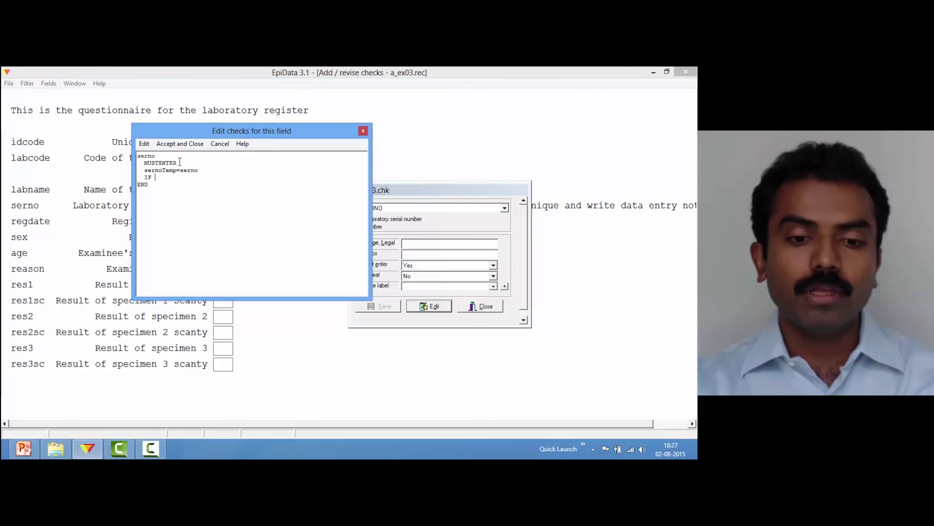
pyautogui.write(' serno')
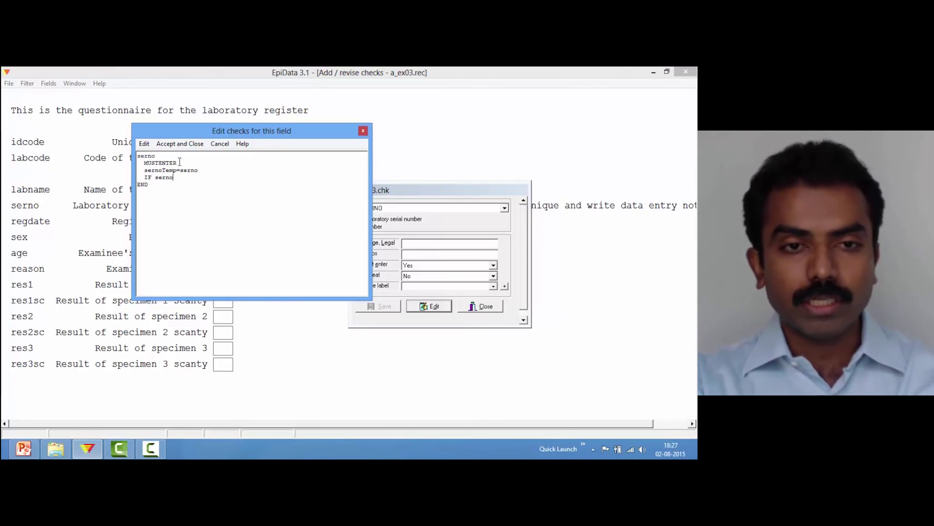
pyautogui.write('<1000')
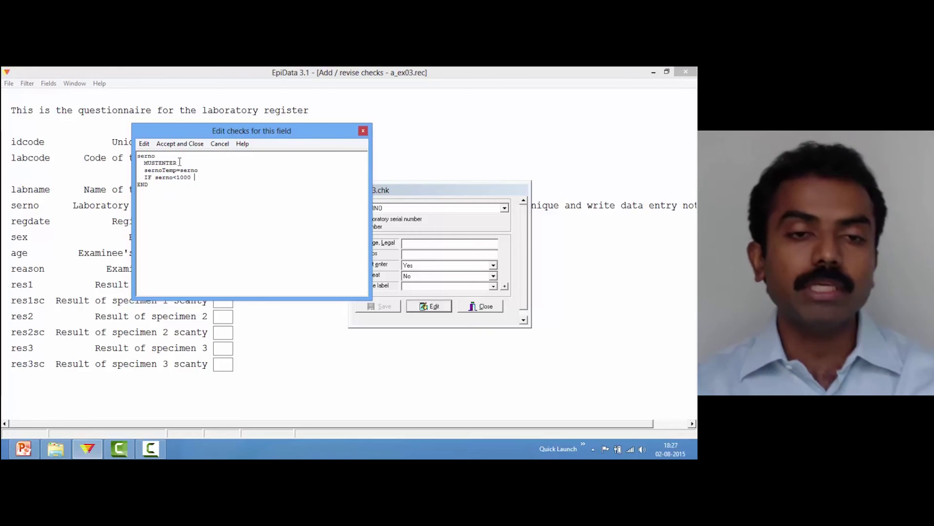
pyautogui.write(' THEN')
pyautogui.press('Return')
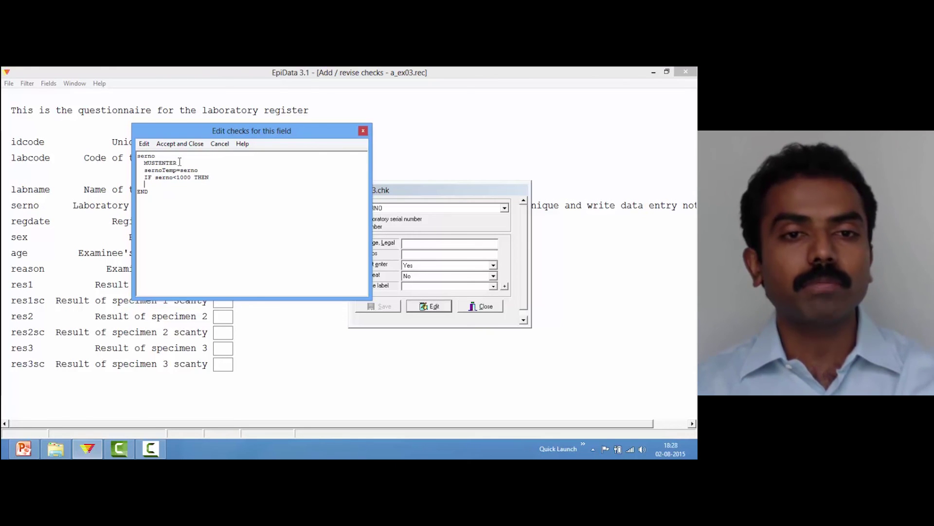
# - Inside the serno<1000 condition, add the zero-padding assignment sernoTemp="0"+serno
pyautogui.write('serno')
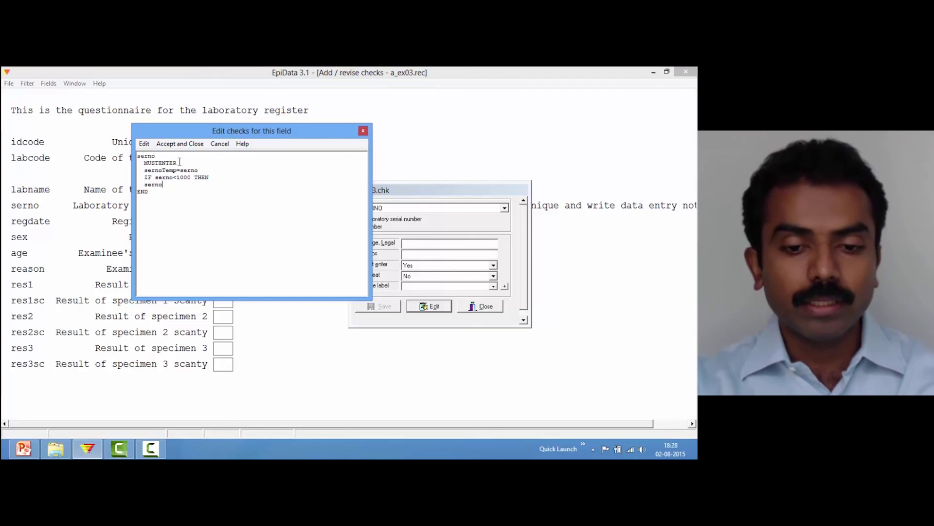
pyautogui.write('TEMP')
pyautogui.press('BackSpace')
pyautogui.press('BackSpace')
pyautogui.press('BackSpace')
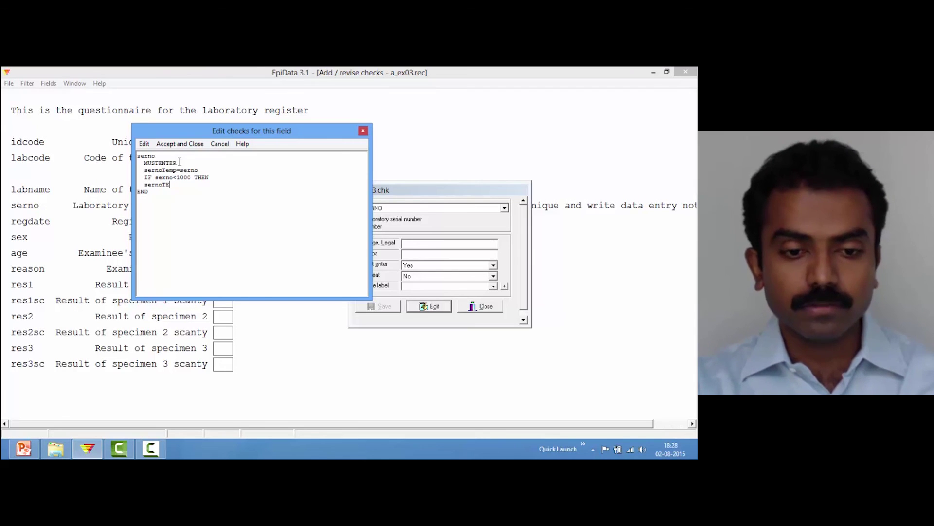
pyautogui.write('emp')
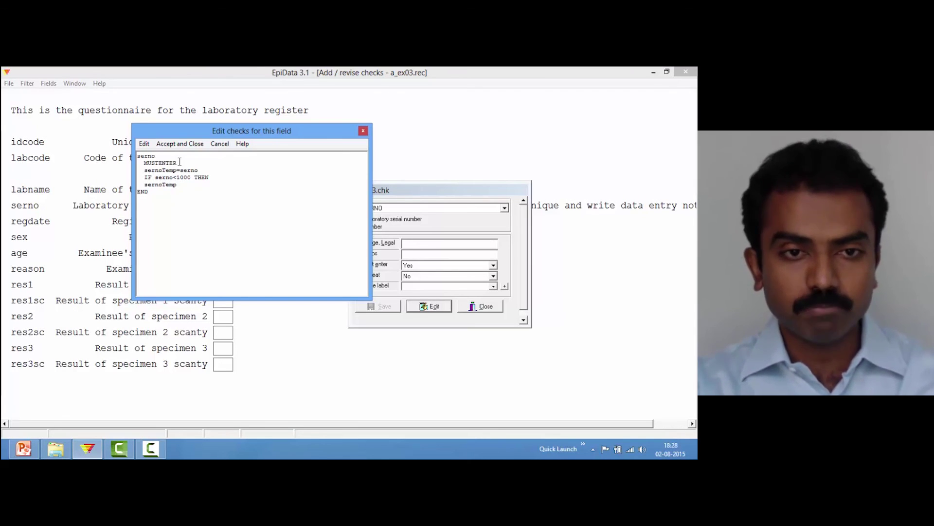
pyautogui.write('=')
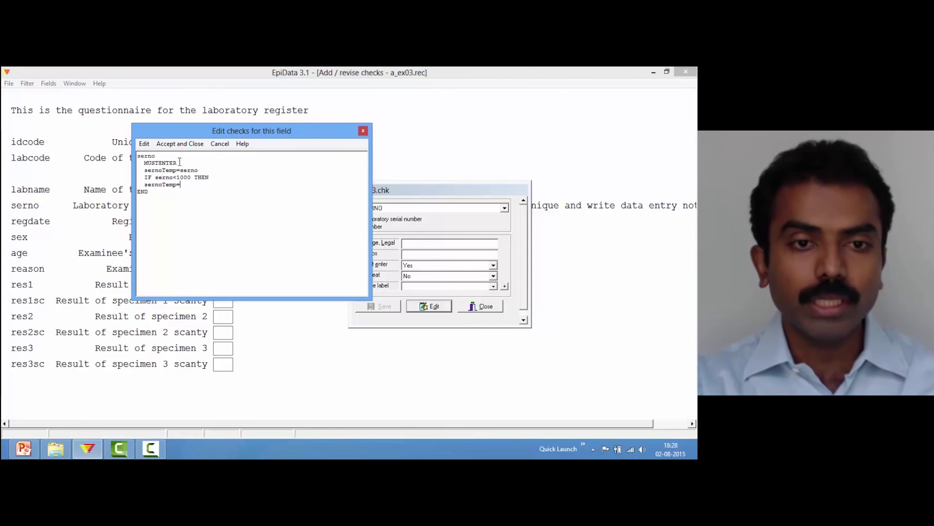
pyautogui.write('""')
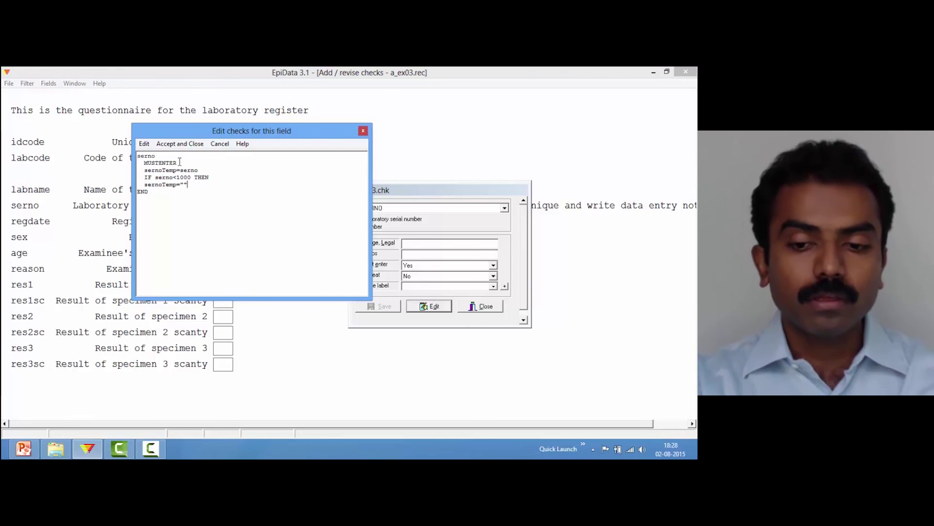
pyautogui.press('Left')
pyautogui.write('0')
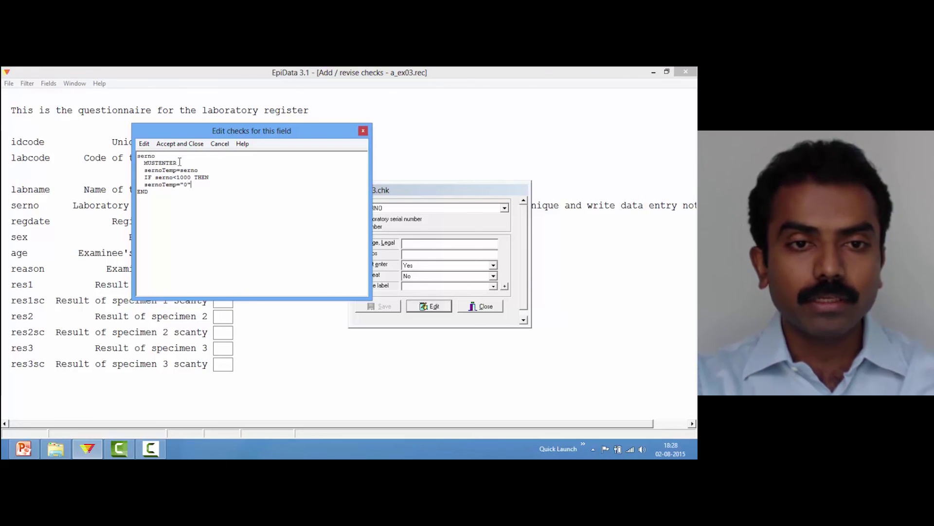
pyautogui.press('Right')
pyautogui.write('+')
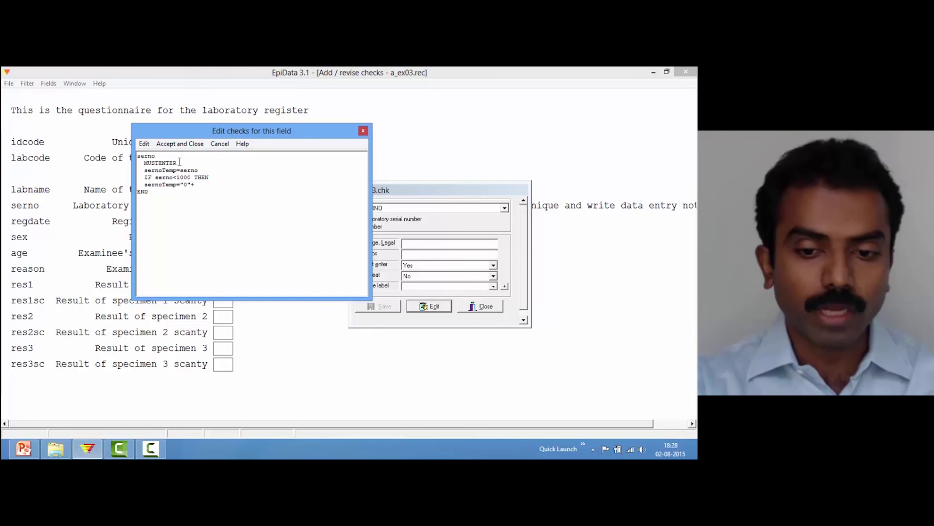
pyautogui.write('serno')
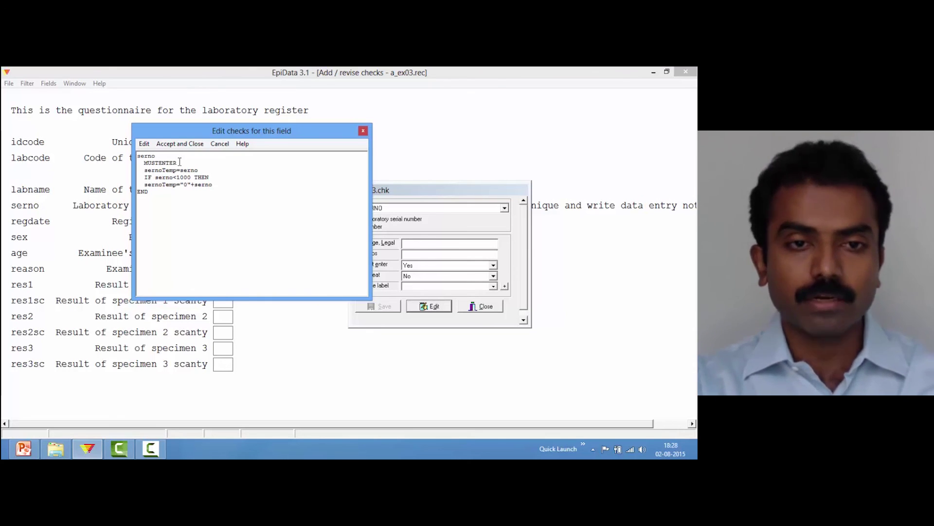
# - Close the serno<1000 condition with ENDIF and leave an empty line below it
pyautogui.press('Return')
pyautogui.write('EN')
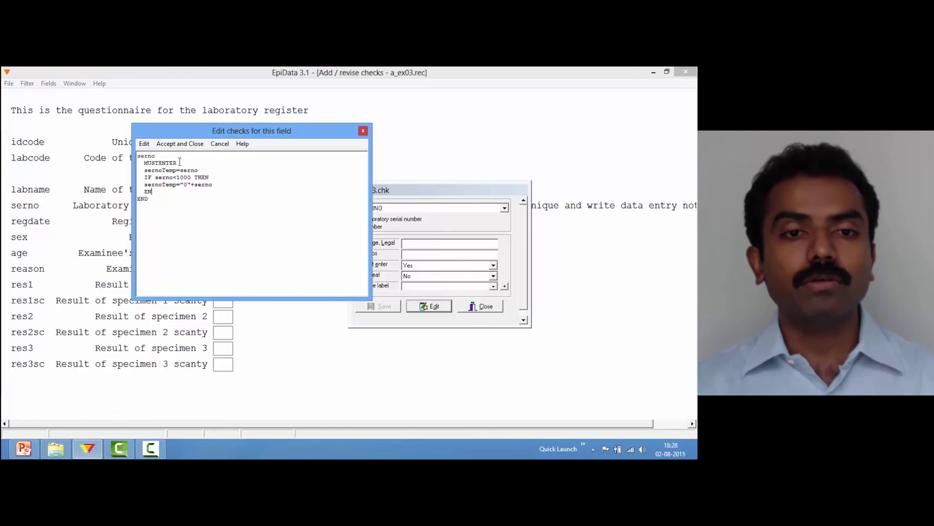
pyautogui.write('DIF')
pyautogui.press('Return')
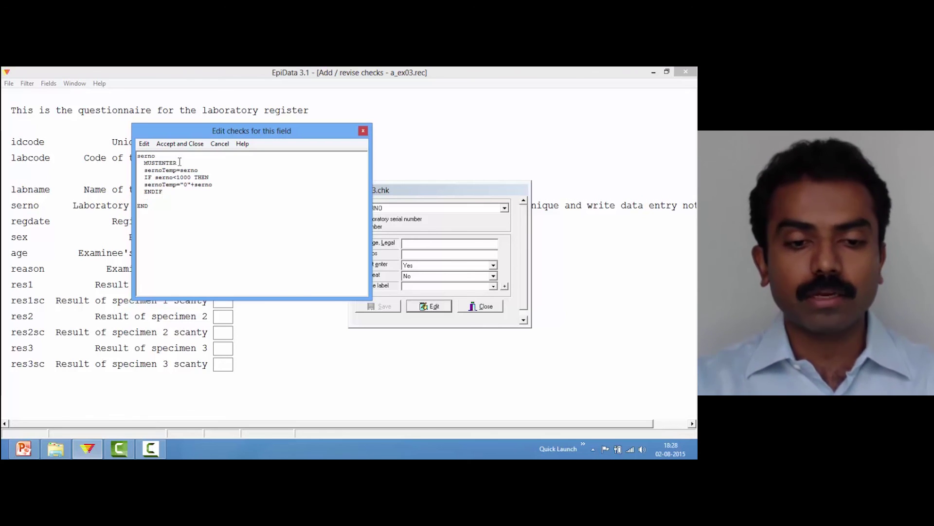
# - Copy the complete IF serno<1000 ... ENDIF block and paste it twice below the original
pyautogui.press('Up')
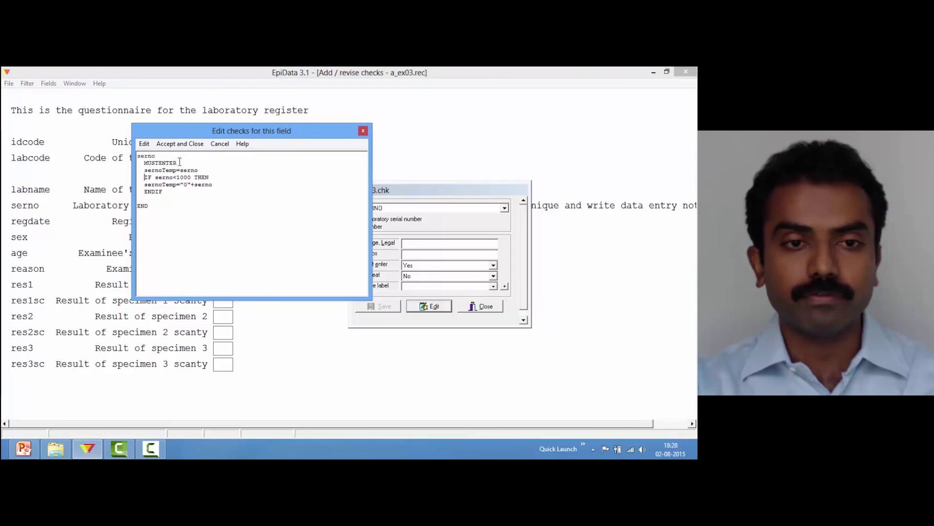
pyautogui.hotkey('shift', 'Down')
pyautogui.hotkey('shift', 'Down')
pyautogui.hotkey('shift', 'Down')
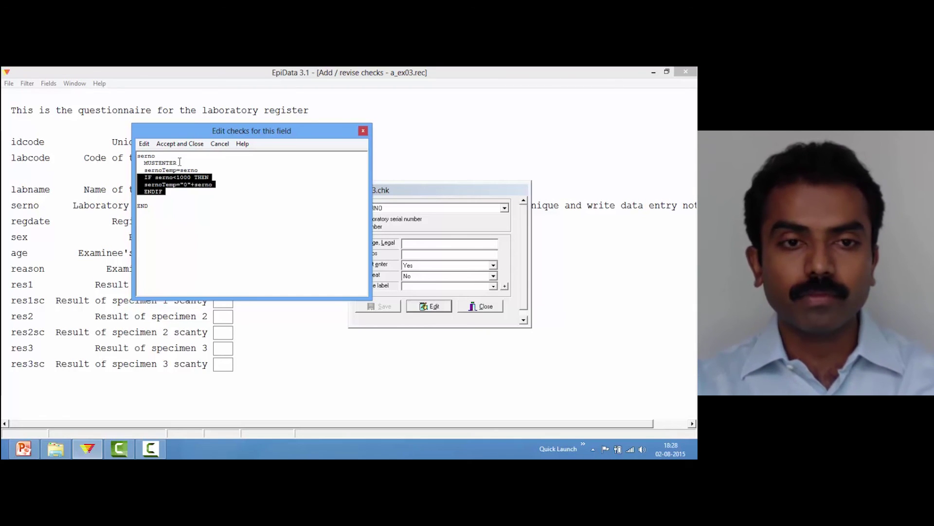
pyautogui.press('Right')
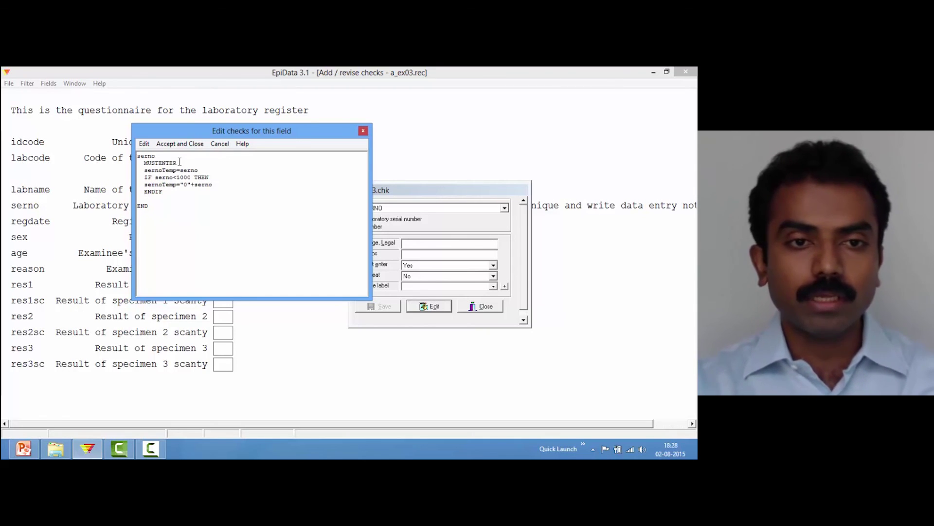
pyautogui.hotkey('ctrl', 'v')
pyautogui.hotkey('ctrl', 'v')
# - Change the second IF block to test serno<100 and assign sernoTemp="00"+serno
pyautogui.press('Up')
pyautogui.press('Up')
pyautogui.press('Up')
pyautogui.press('Up')
pyautogui.press('Up')
pyautogui.press('Up')
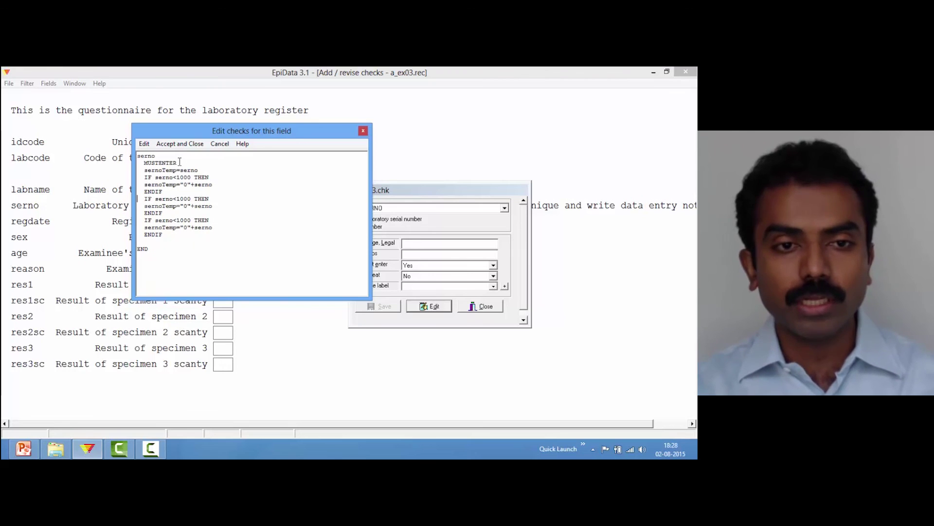
pyautogui.press('Right')
pyautogui.press('Right')
pyautogui.press('BackSpace')
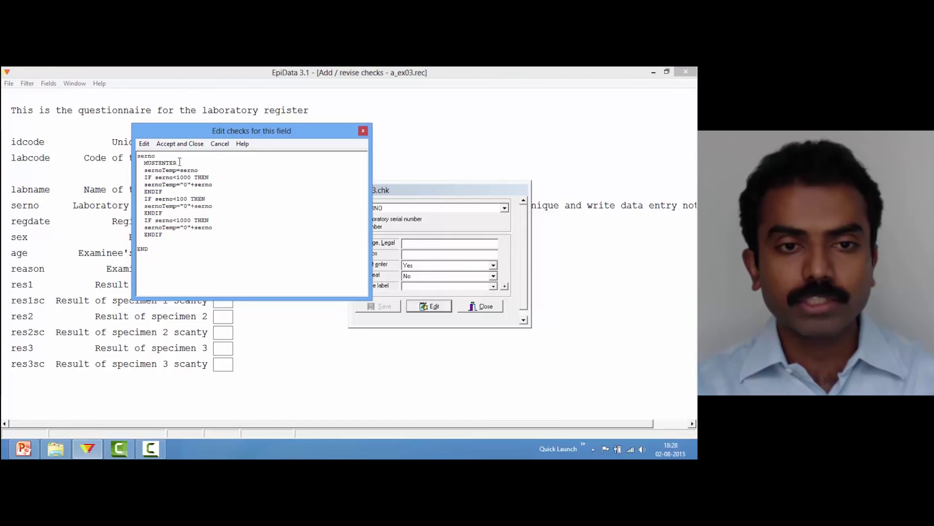
pyautogui.press('Down')
pyautogui.write('0')
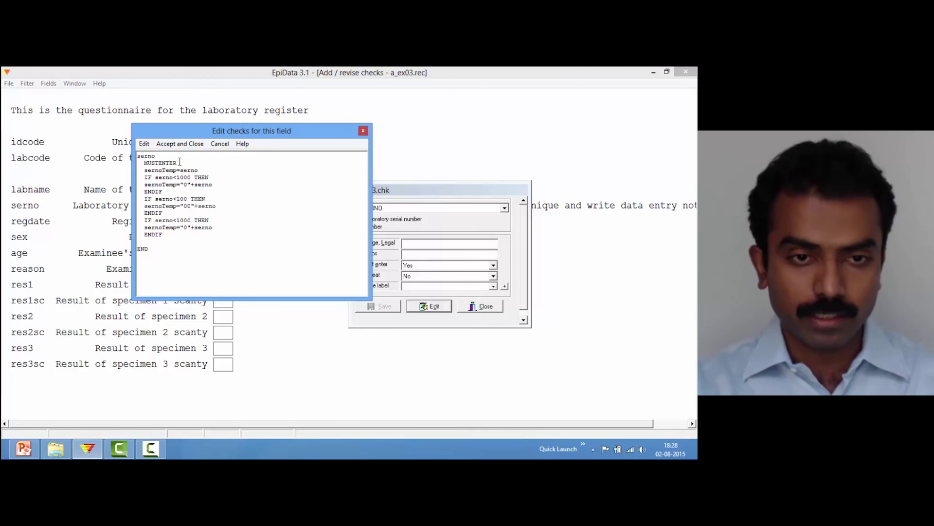
# - Change the third IF block to serno<10 with sernoTemp="000"+serno, and remove the empty line before END
pyautogui.press('BackSpace')
pyautogui.press('BackSpace')
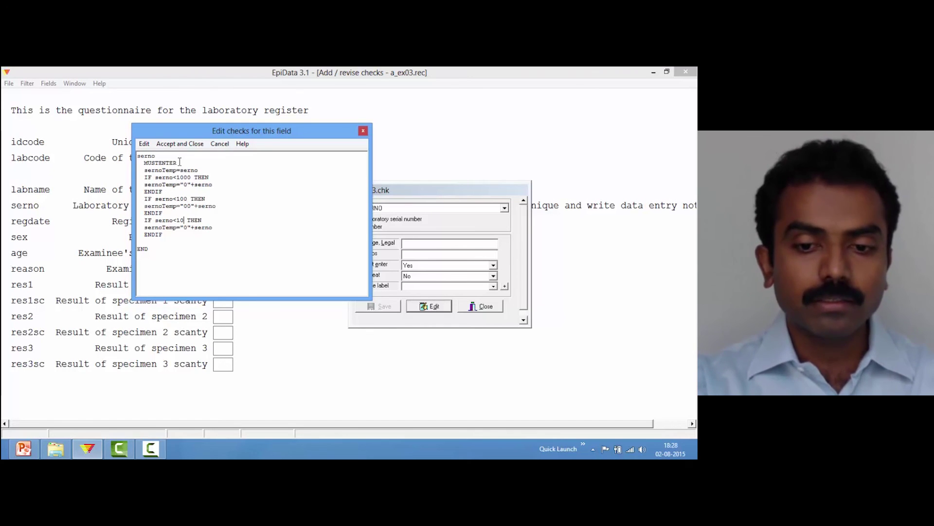
pyautogui.press('Down')
pyautogui.write('00')
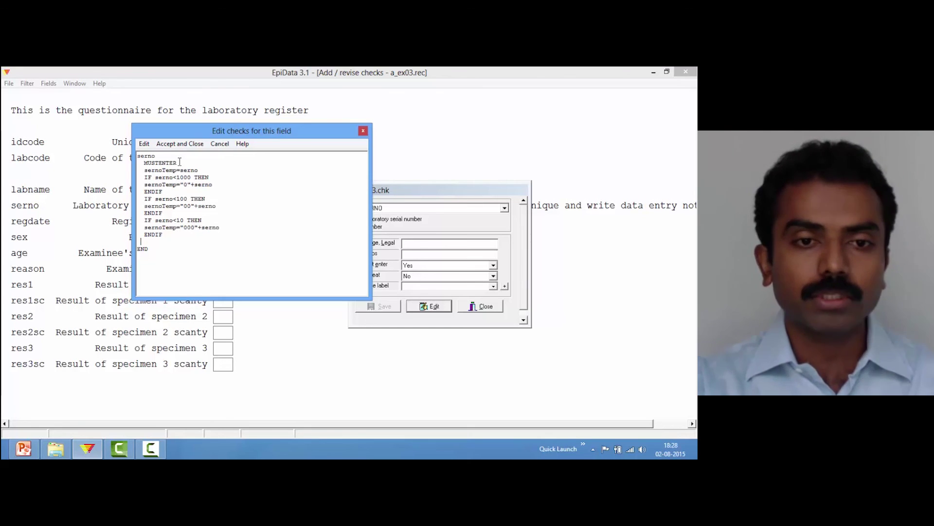
pyautogui.press('BackSpace')
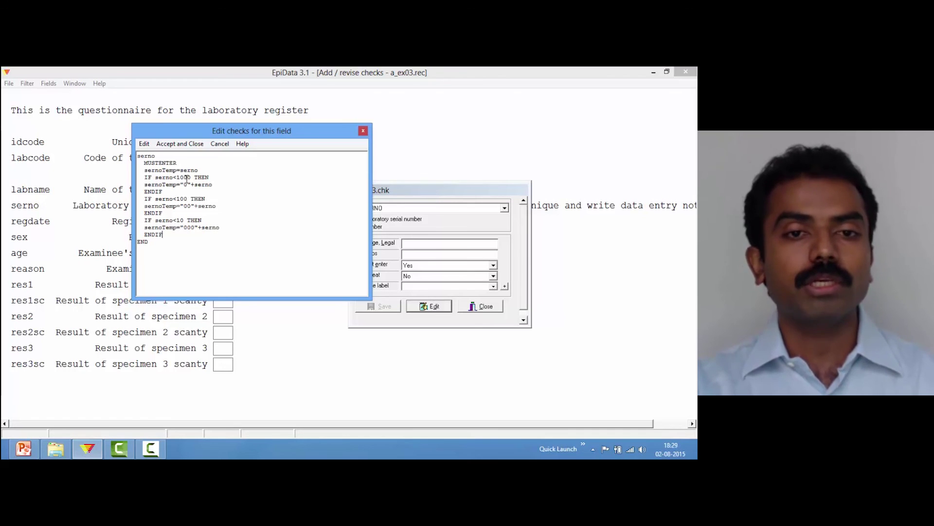
# - Accept the checks written for the serno field, then reopen them to review the stored code and accept it again
pyautogui.click(170, 144)
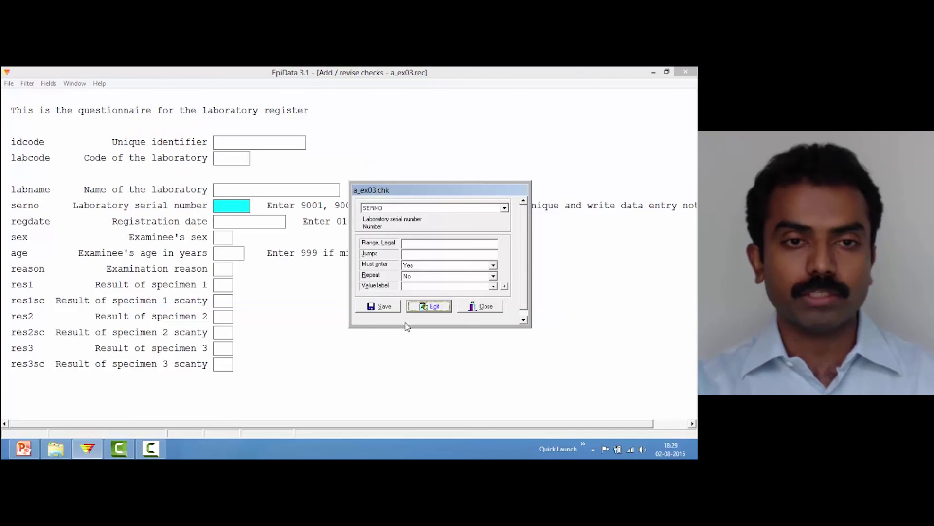
pyautogui.click(424, 306)
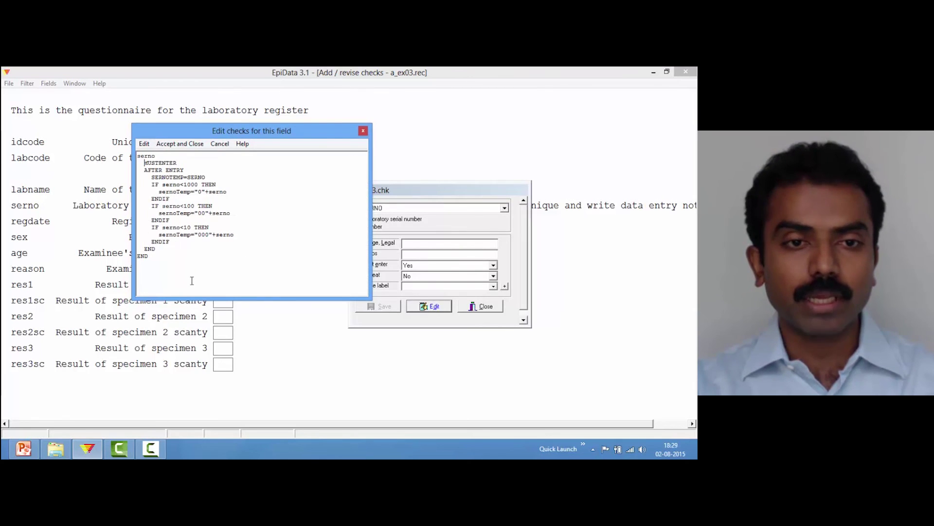
pyautogui.click(177, 145)
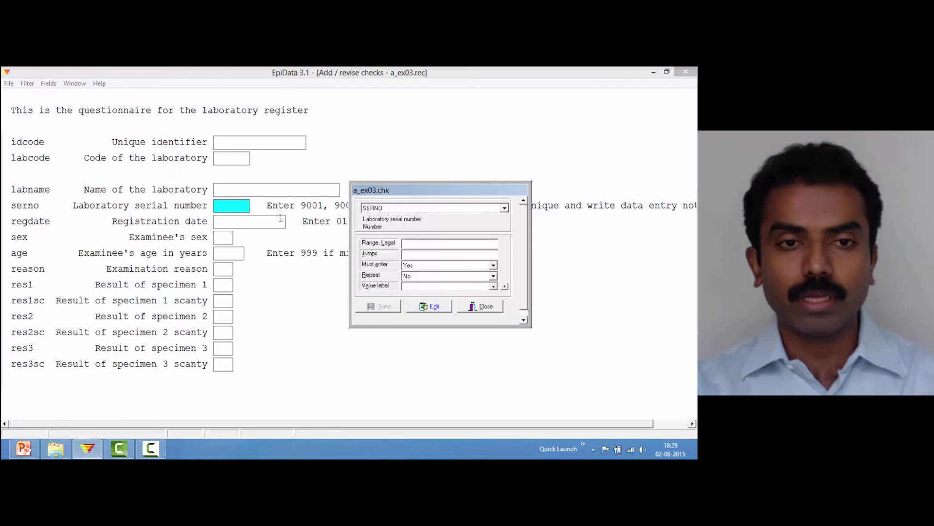
# - Change the regdate field's idcode assignment to end with sernoTemp instead of serno, and accept the revised checks
pyautogui.click(224, 221)
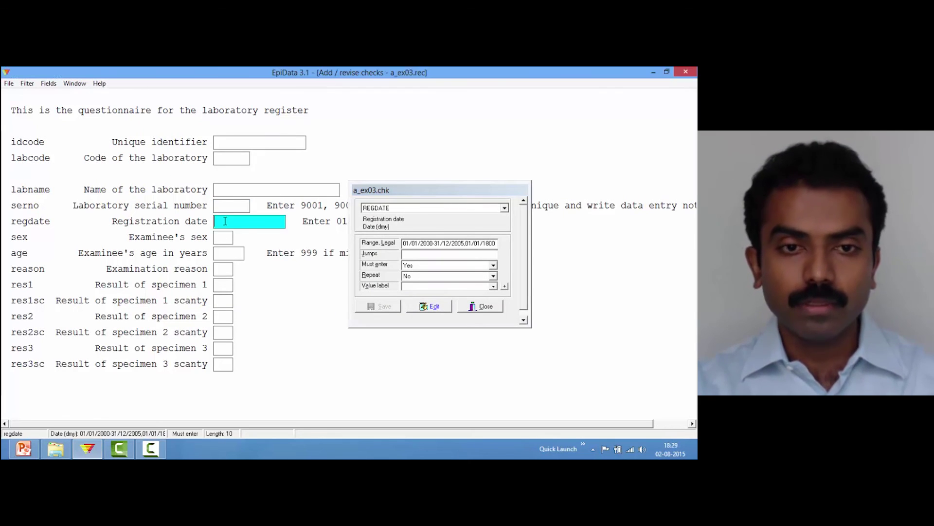
pyautogui.click(445, 306)
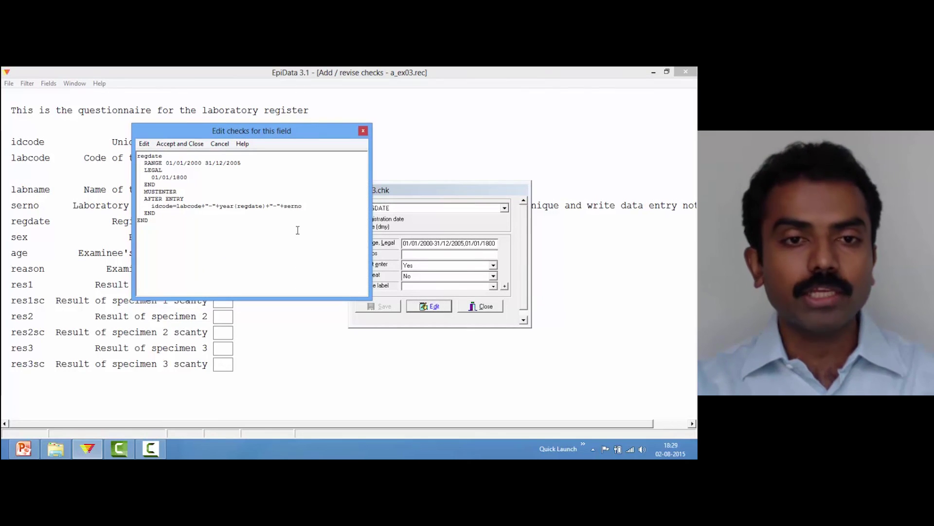
pyautogui.click(304, 206)
pyautogui.write('Temp')
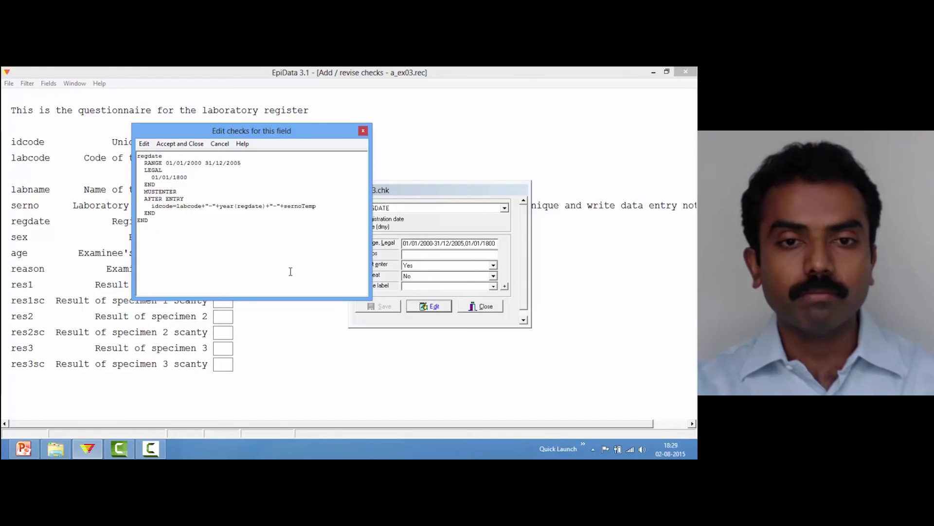
pyautogui.click(172, 144)
pyautogui.click(397, 307)
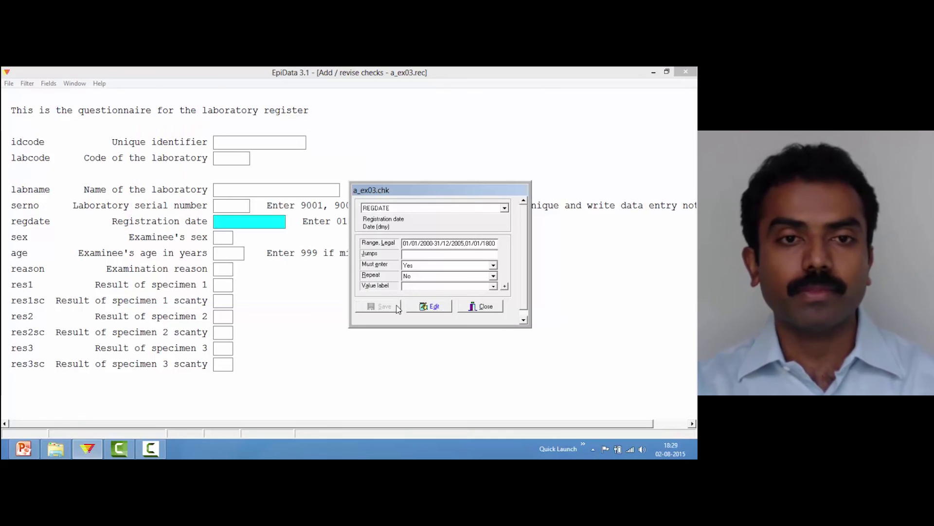
# - Close the check revision, open a_ex03.rec for data entry, and dismiss the welcome message
pyautogui.click(492, 307)
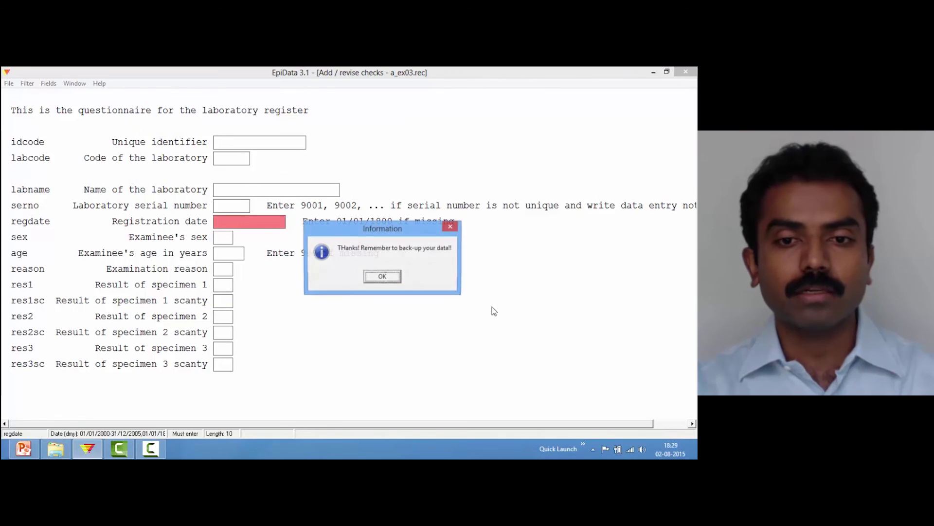
pyautogui.click(383, 276)
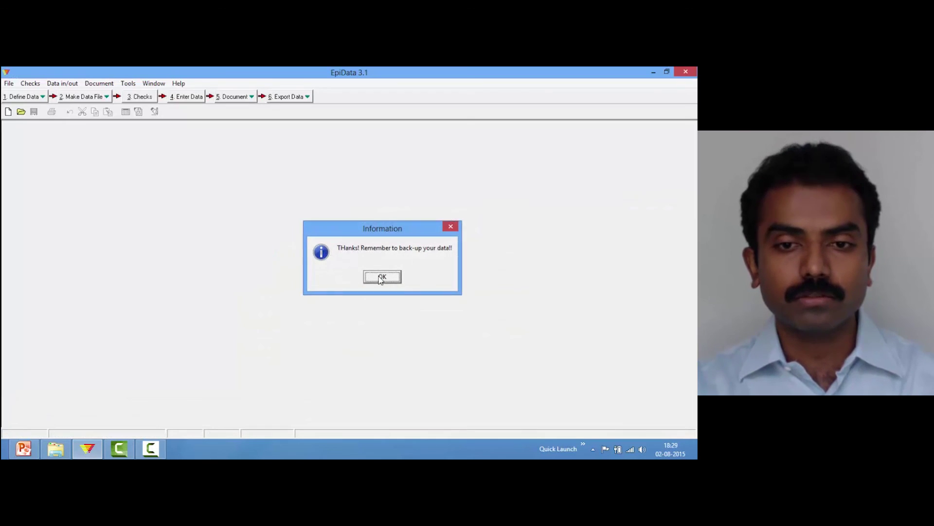
pyautogui.click(189, 97)
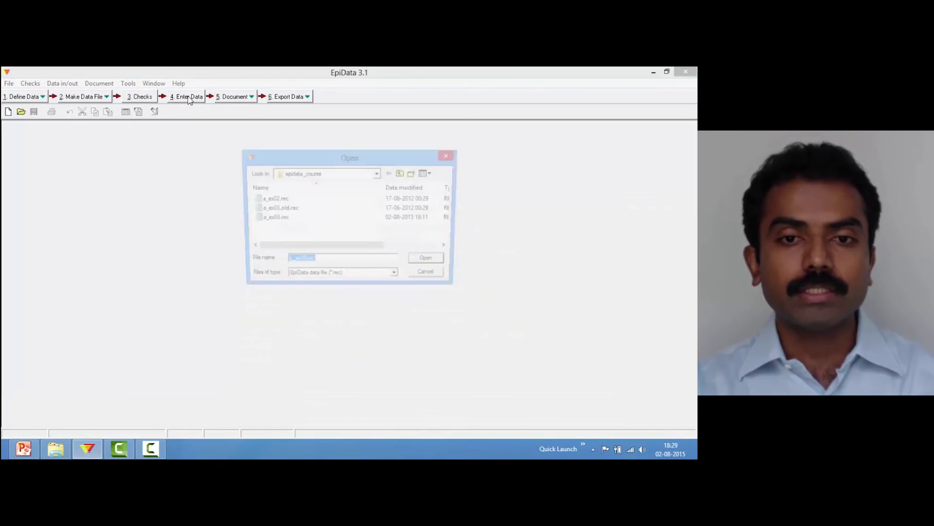
pyautogui.click(425, 264)
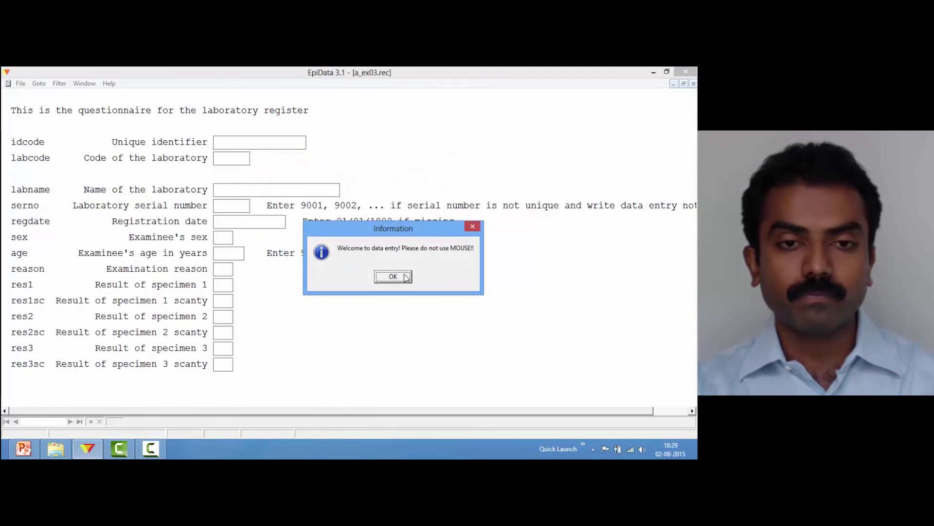
pyautogui.click(406, 276)
# - Fill in the new record with laboratory Gauribidanur, serial number 1 and registration date 01/01/2001
pyautogui.press('Return')
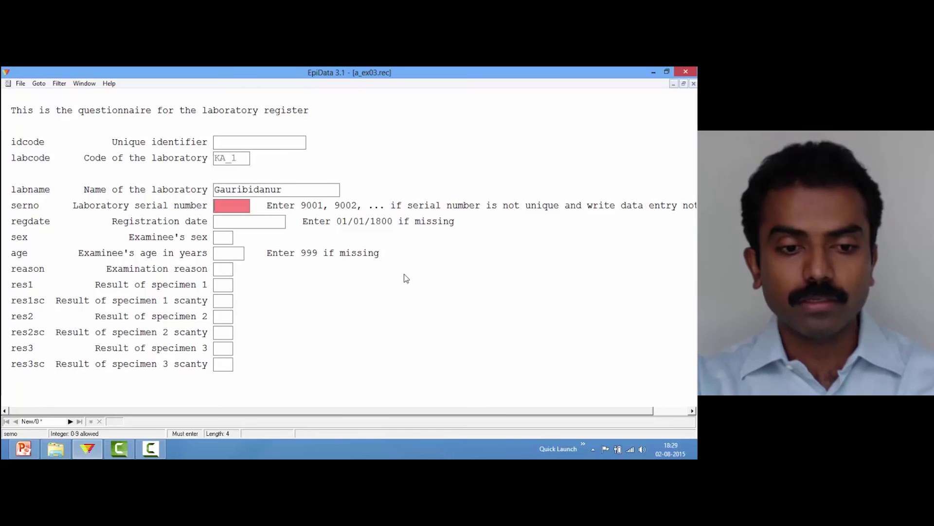
pyautogui.write('1')
pyautogui.press('Return')
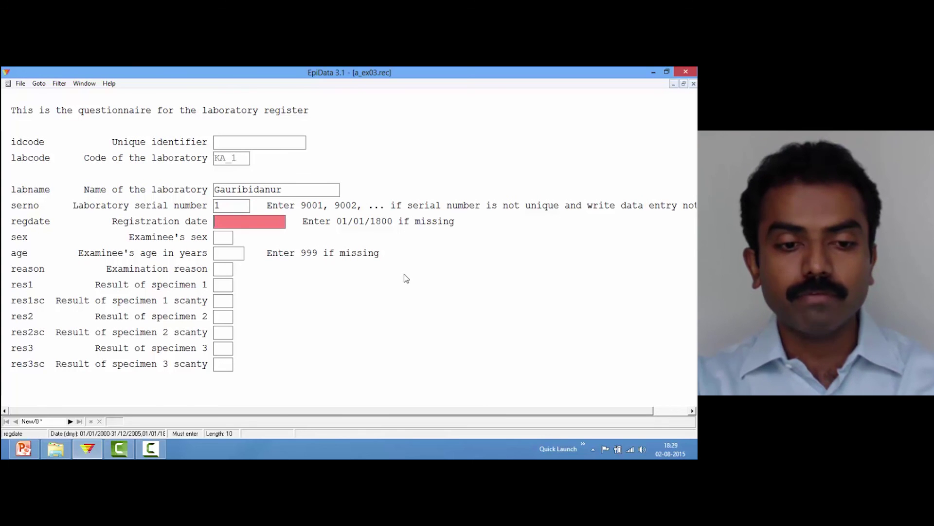
pyautogui.write('1/1/1')
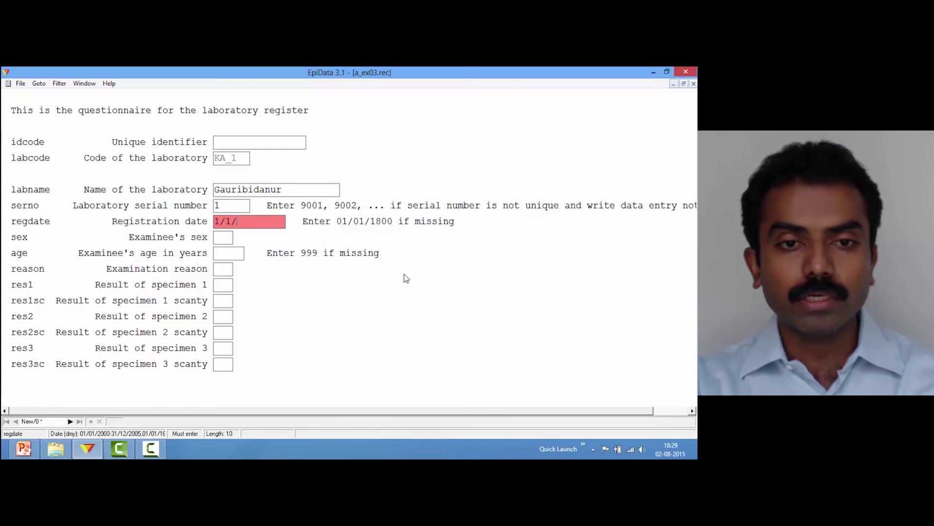
pyautogui.press('Return')
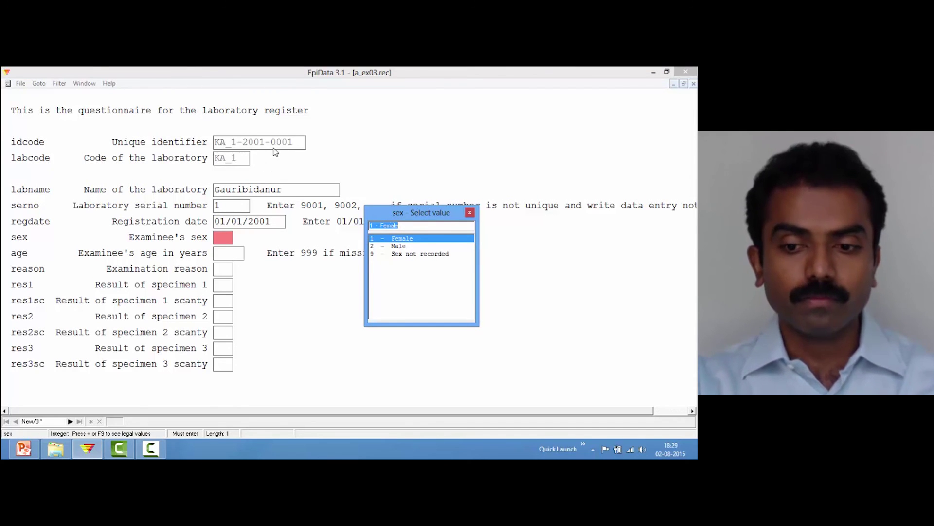
# - Dismiss the sex value list, set the laboratory serial number to 12, and re-enter the registration date field to regenerate the idcode
pyautogui.click(470, 211)
pyautogui.click(223, 202)
pyautogui.write('12')
pyautogui.press('Return')
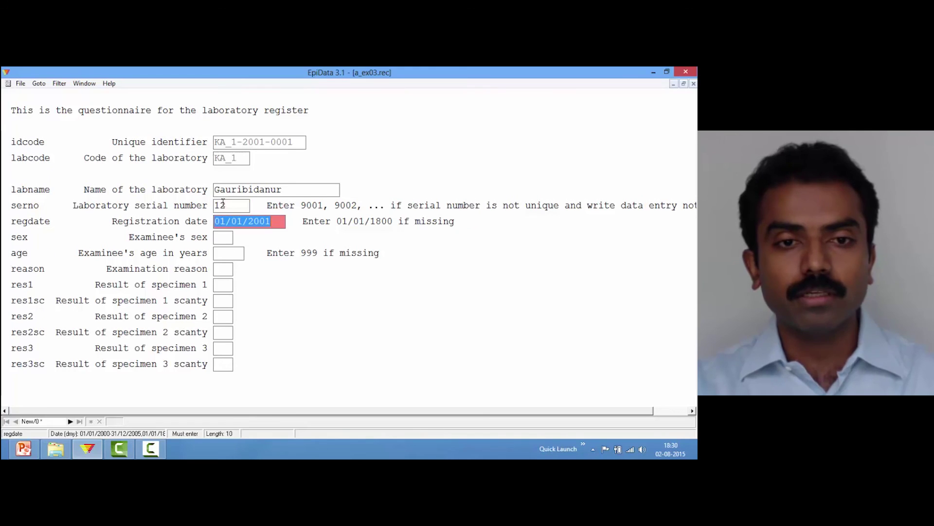
pyautogui.press('Return')
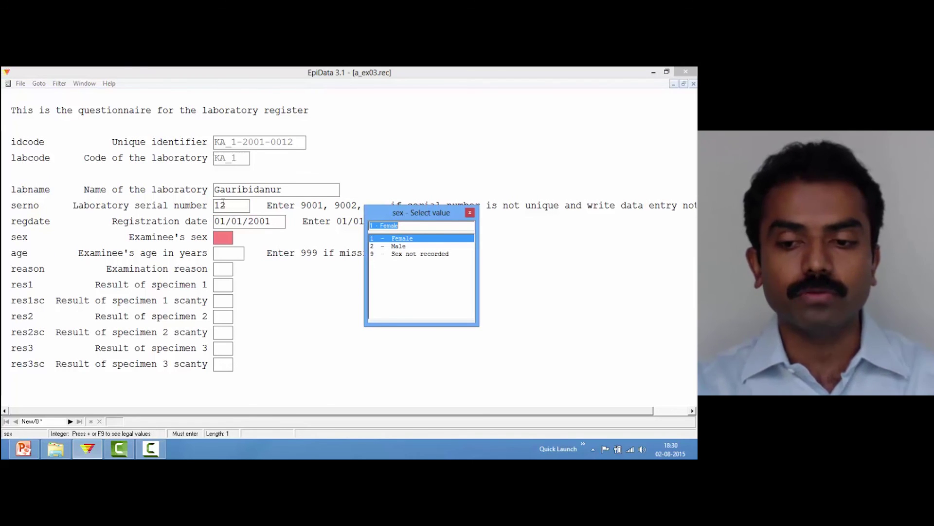
# - Extend the laboratory serial number to 123 and pass through the registration date again to rebuild the idcode
pyautogui.click(470, 212)
pyautogui.click(230, 204)
pyautogui.write('3')
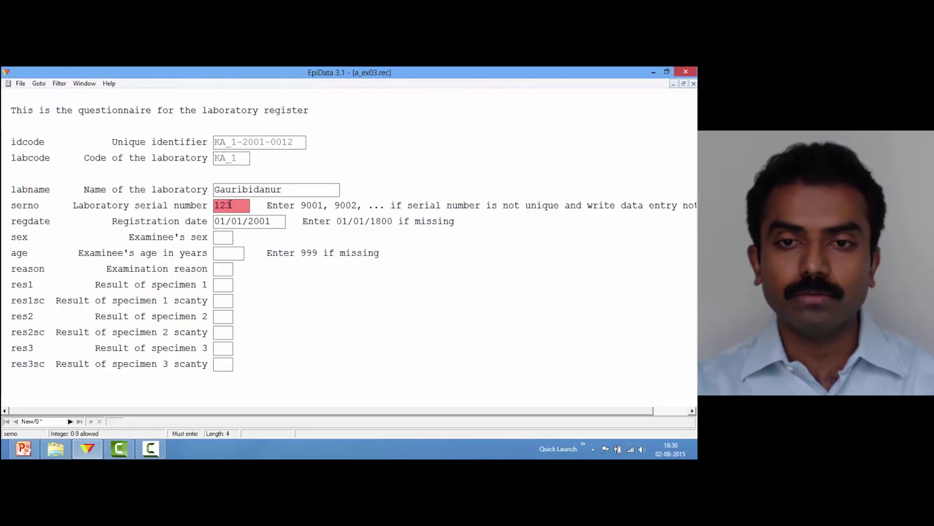
pyautogui.click(238, 221)
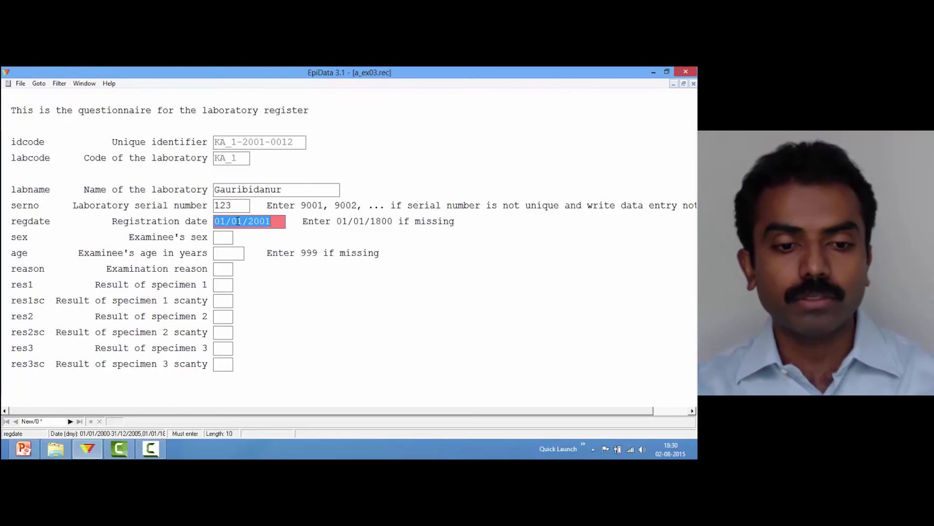
pyautogui.press('Return')
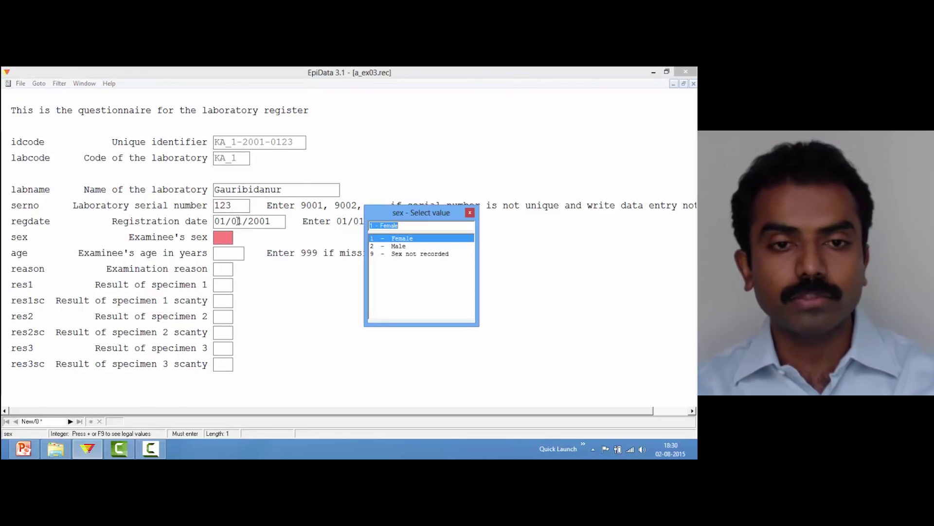
# - Test a four-digit idcode by changing the laboratory serial number to 1234 and confirming the entry through the registration date
pyautogui.click(470, 213)
pyautogui.click(240, 205)
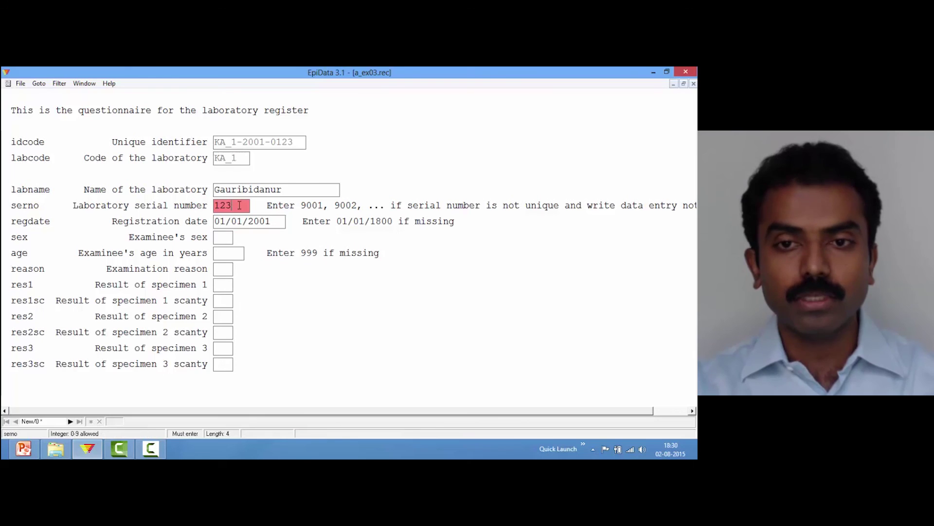
pyautogui.write('4')
pyautogui.press('Return')
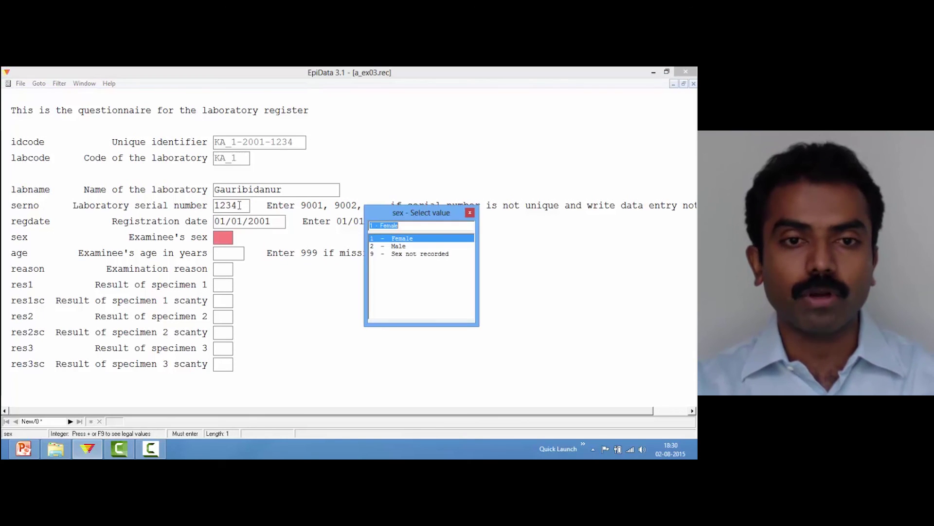